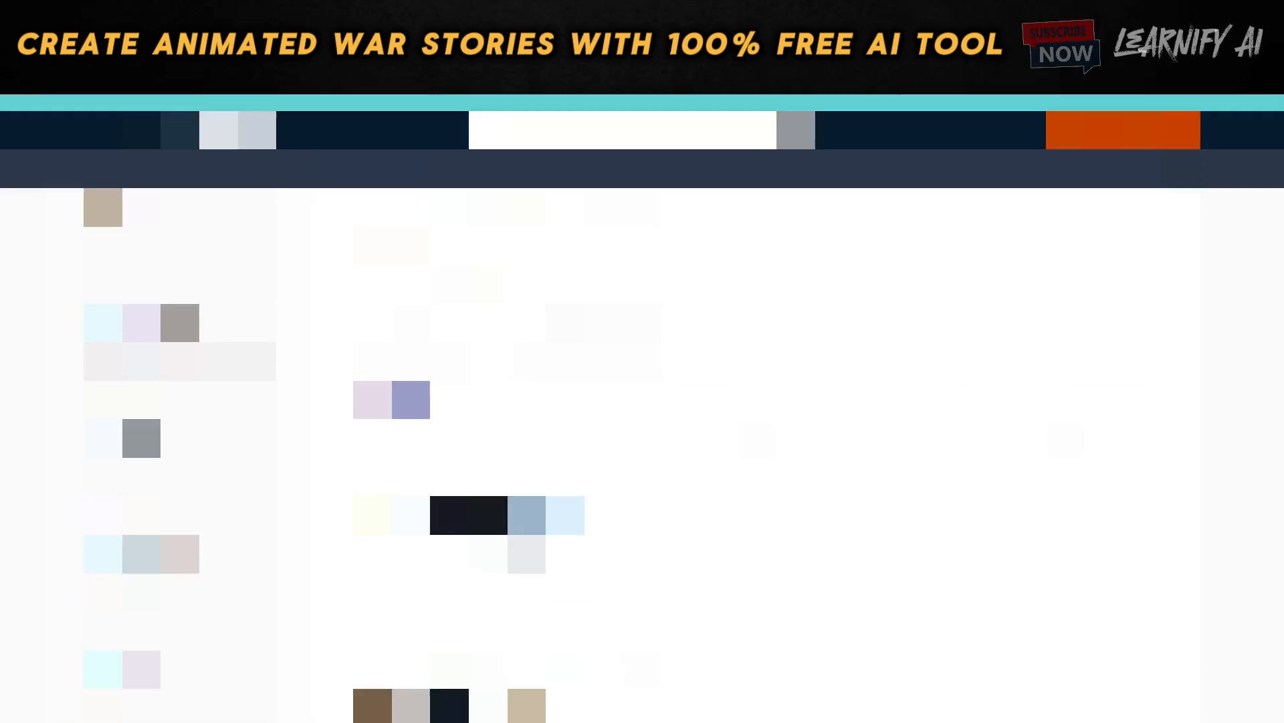
Step: Examine Britannica's list of wars by century and Wikipedia's Outline of war and Urban warfare articles for a story topic
{"action": "scroll", "coordinate": [736, 428], "scroll_direction": "down", "scroll_amount": 6}
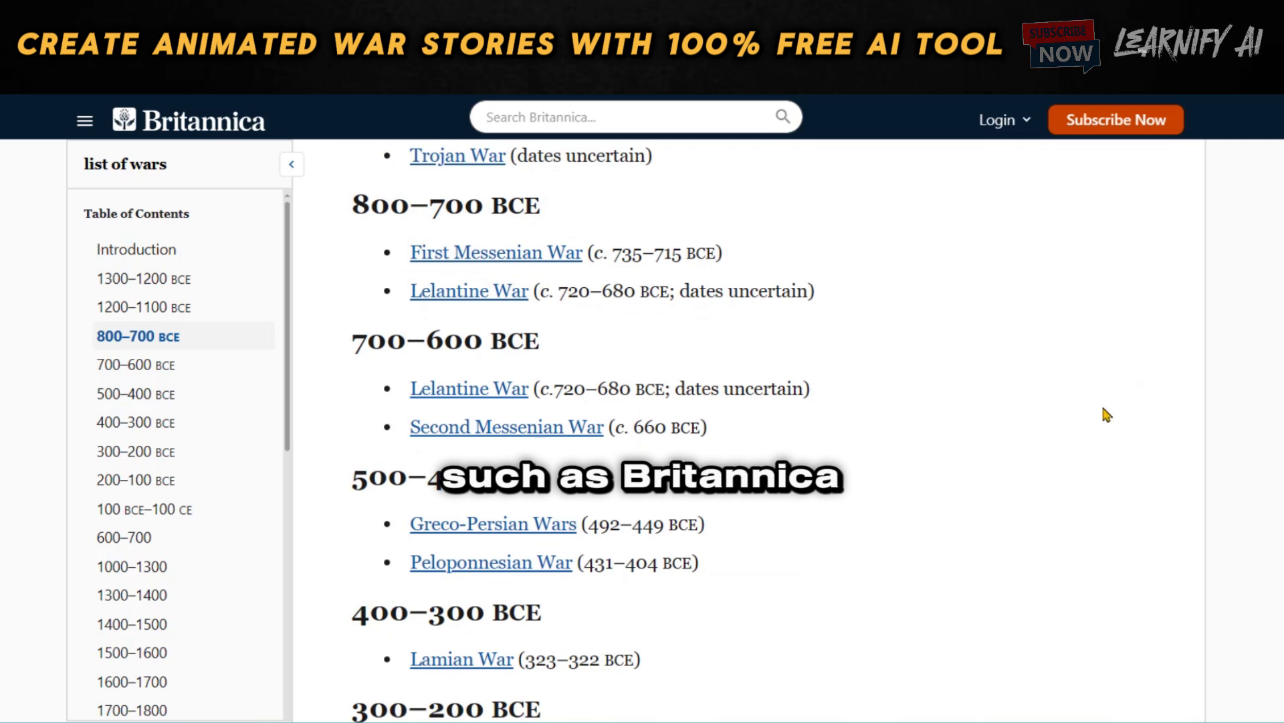
{"action": "scroll", "coordinate": [1079, 419], "scroll_direction": "down", "scroll_amount": 6}
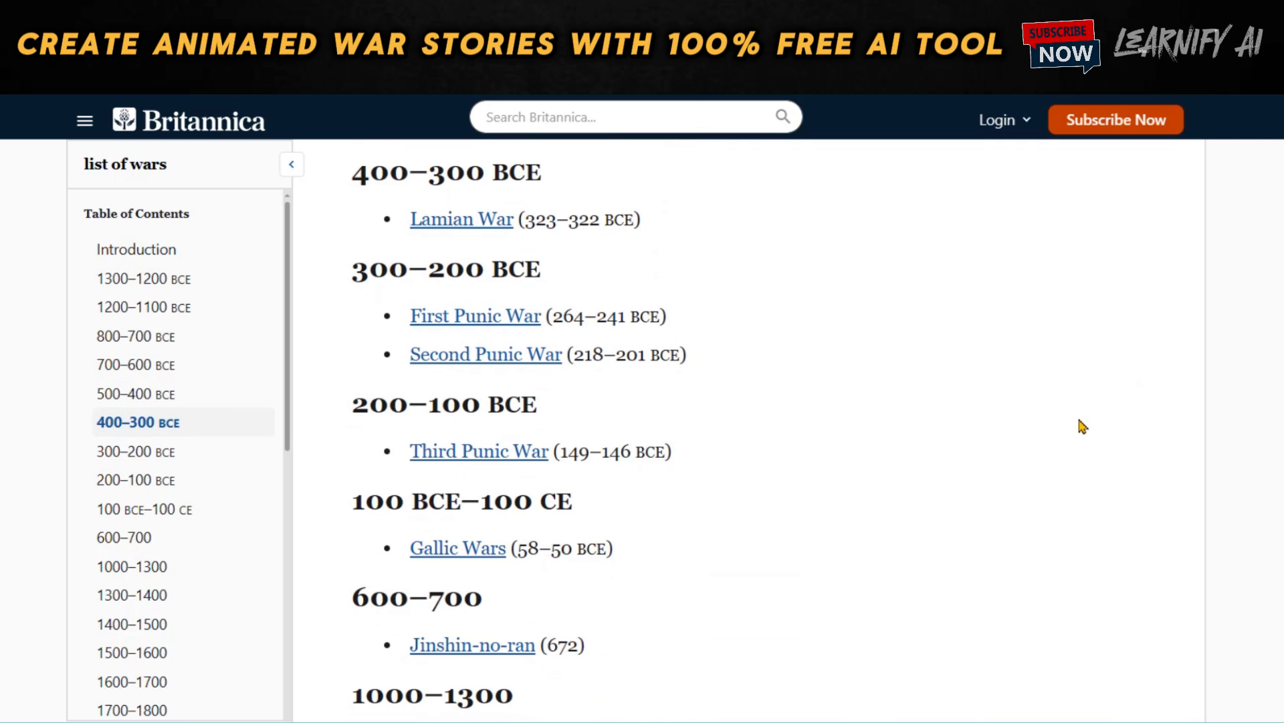
{"action": "scroll", "coordinate": [1083, 426], "scroll_direction": "down", "scroll_amount": 9}
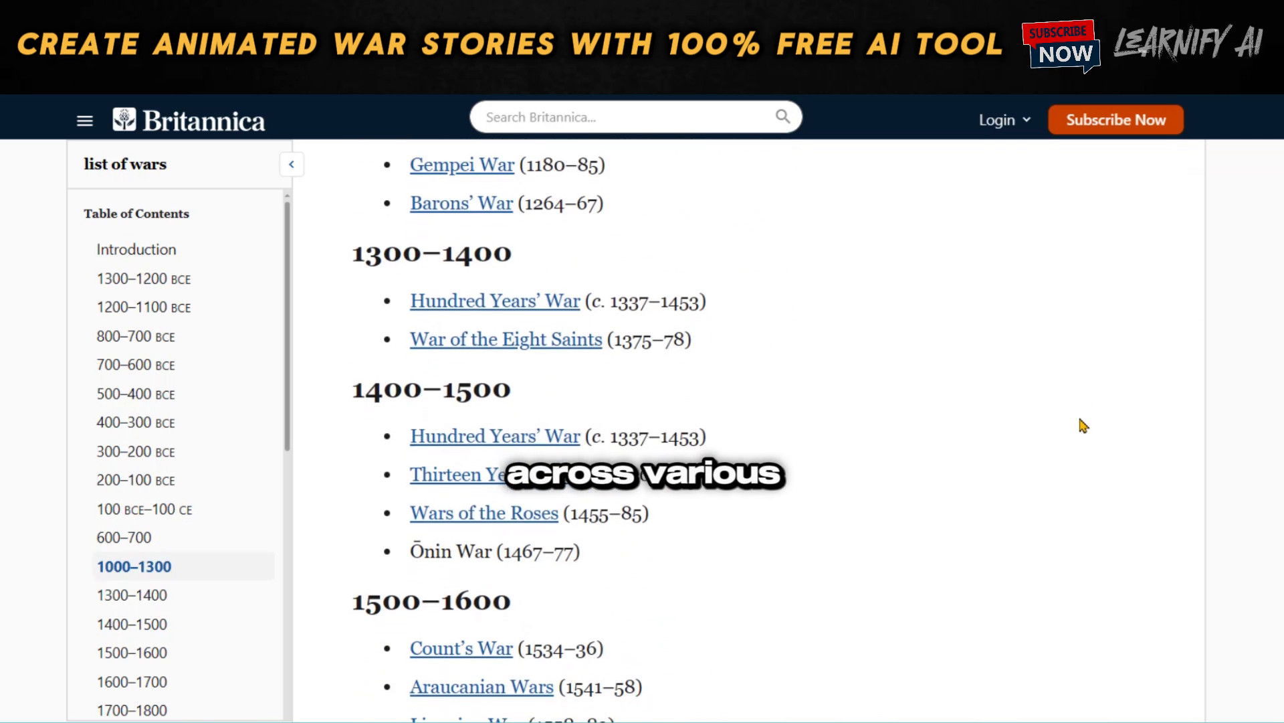
{"action": "scroll", "coordinate": [1083, 426], "scroll_direction": "down", "scroll_amount": 6}
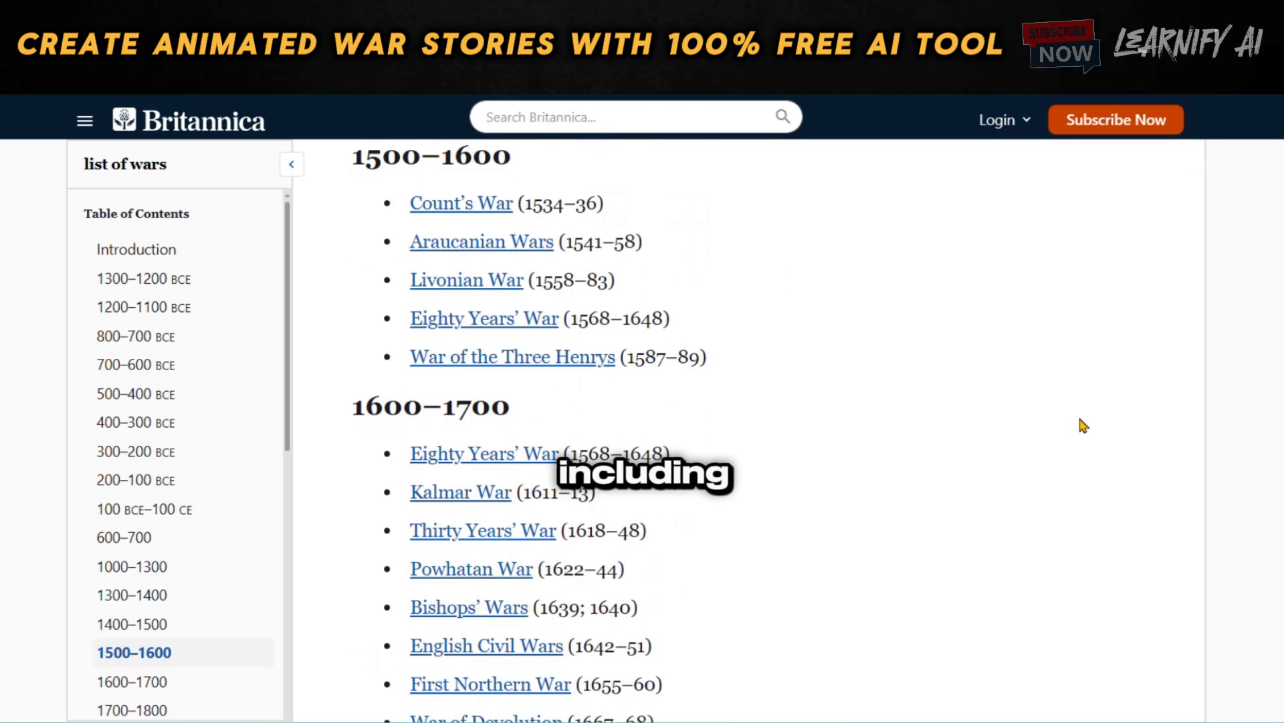
{"action": "scroll", "coordinate": [1084, 425], "scroll_direction": "down", "scroll_amount": 6}
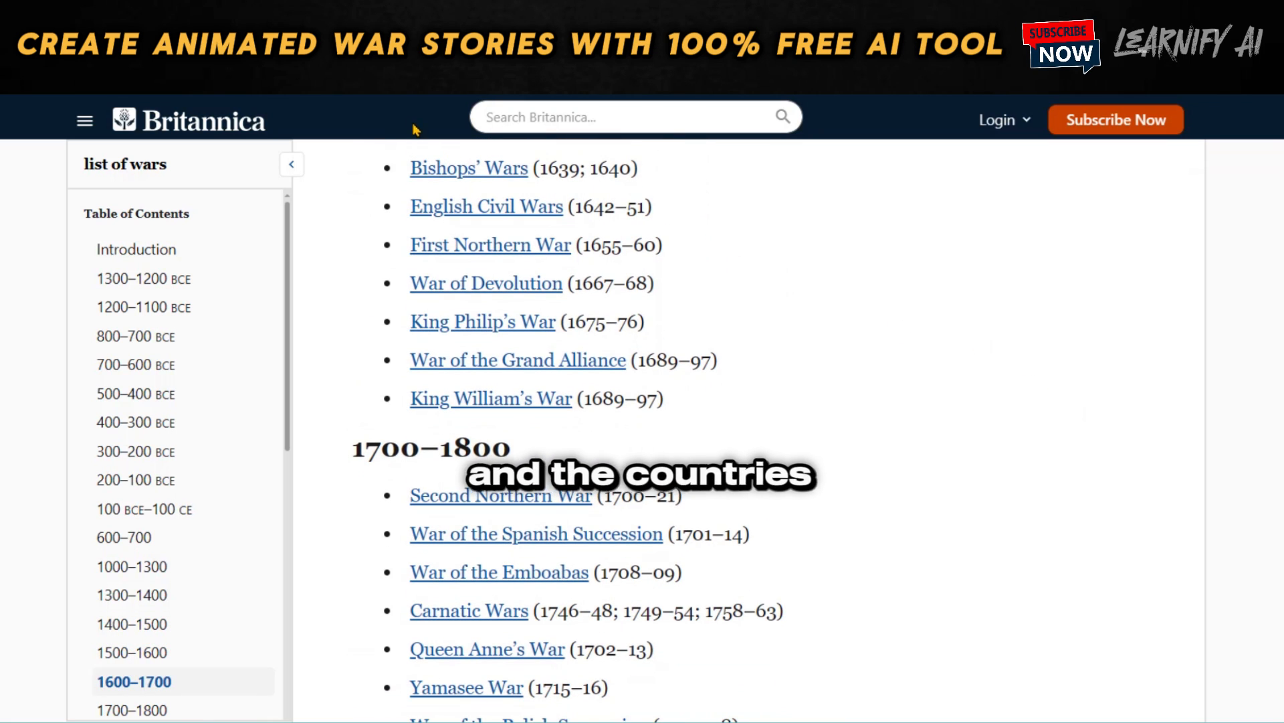
{"action": "scroll", "coordinate": [749, 428], "scroll_direction": "down", "scroll_amount": 8}
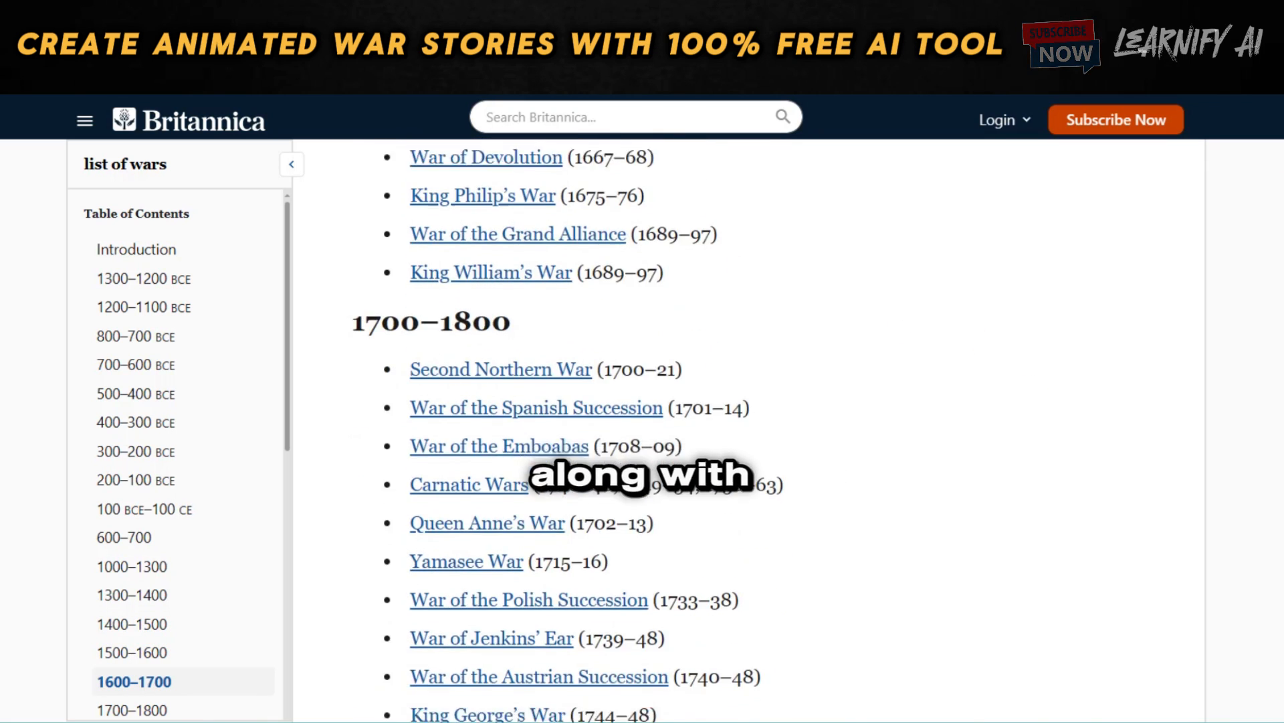
{"action": "scroll", "coordinate": [750, 428], "scroll_direction": "down", "scroll_amount": 3}
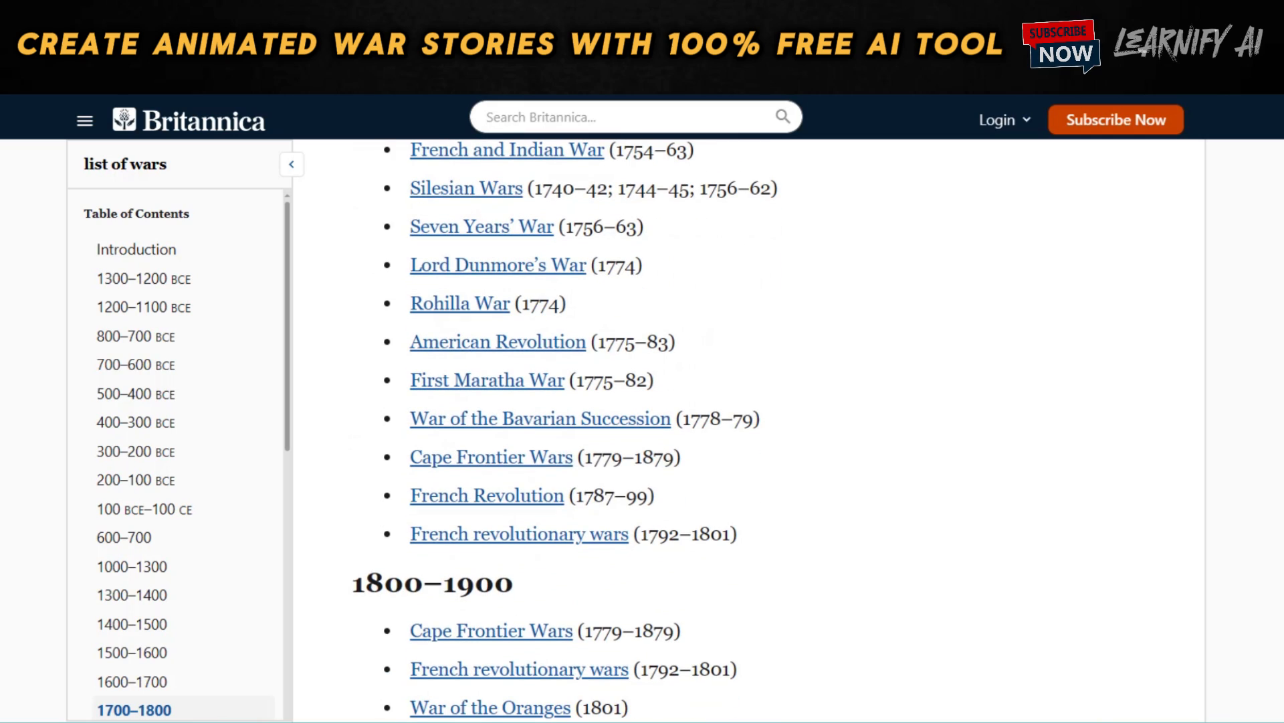
{"action": "scroll", "coordinate": [1055, 481], "scroll_direction": "down", "scroll_amount": 20}
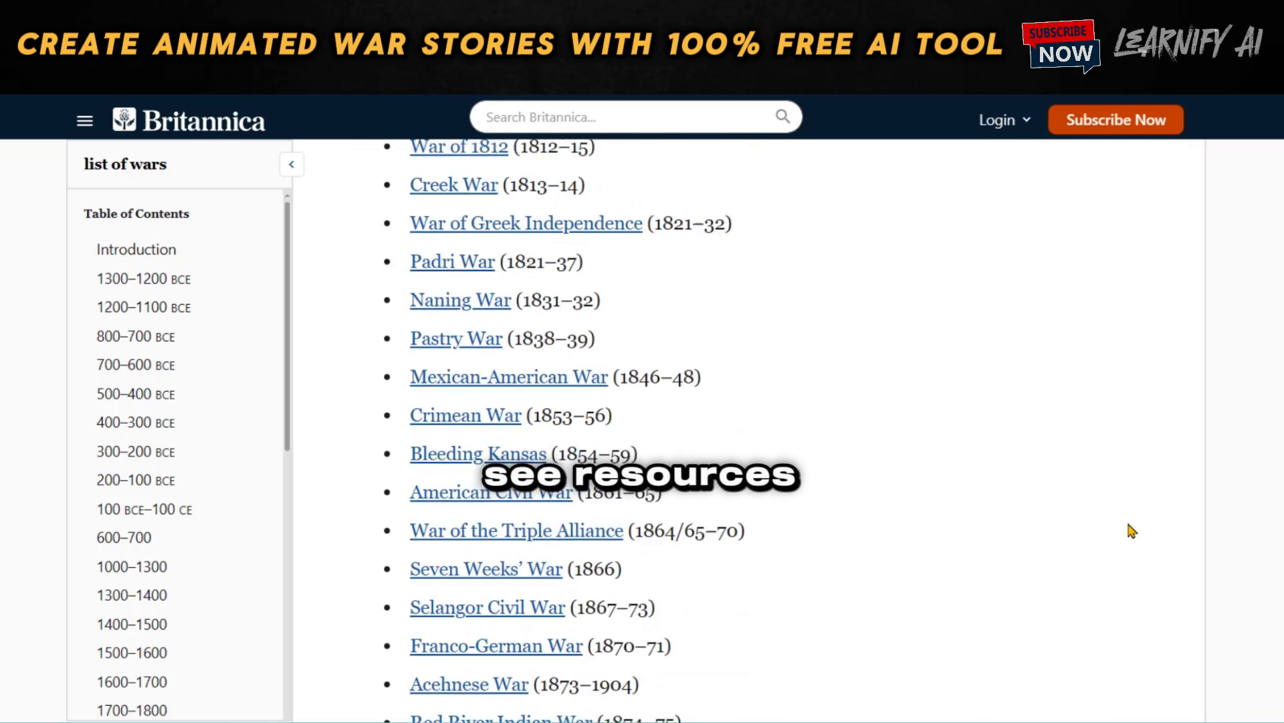
{"action": "scroll", "coordinate": [1132, 530], "scroll_direction": "down", "scroll_amount": 10}
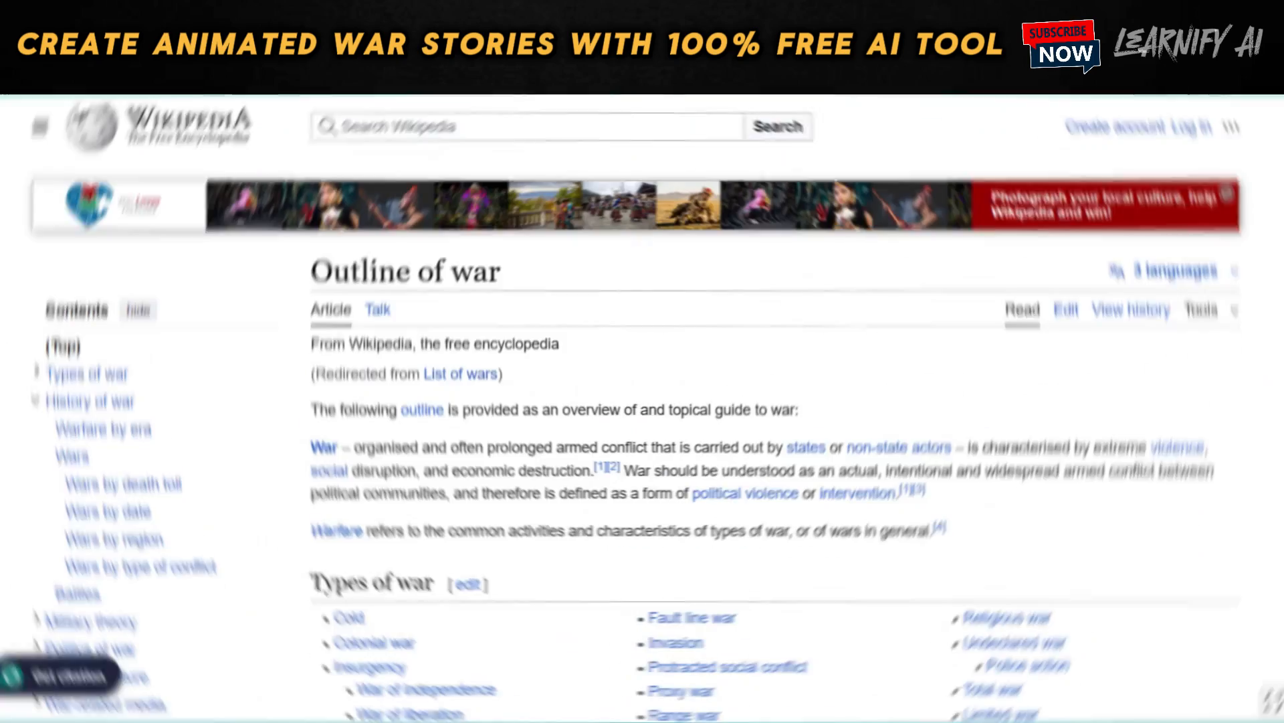
{"action": "scroll", "coordinate": [770, 468], "scroll_direction": "down", "scroll_amount": 12}
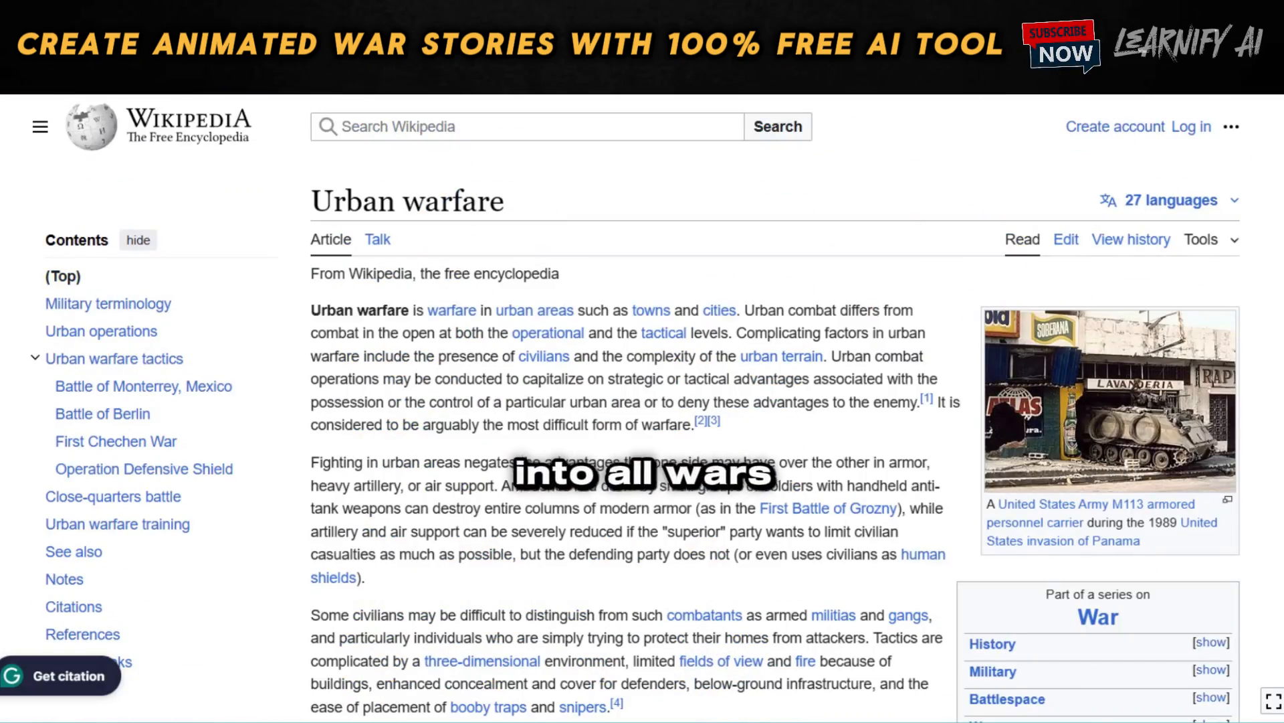
{"action": "scroll", "coordinate": [903, 259], "scroll_direction": "down", "scroll_amount": 8}
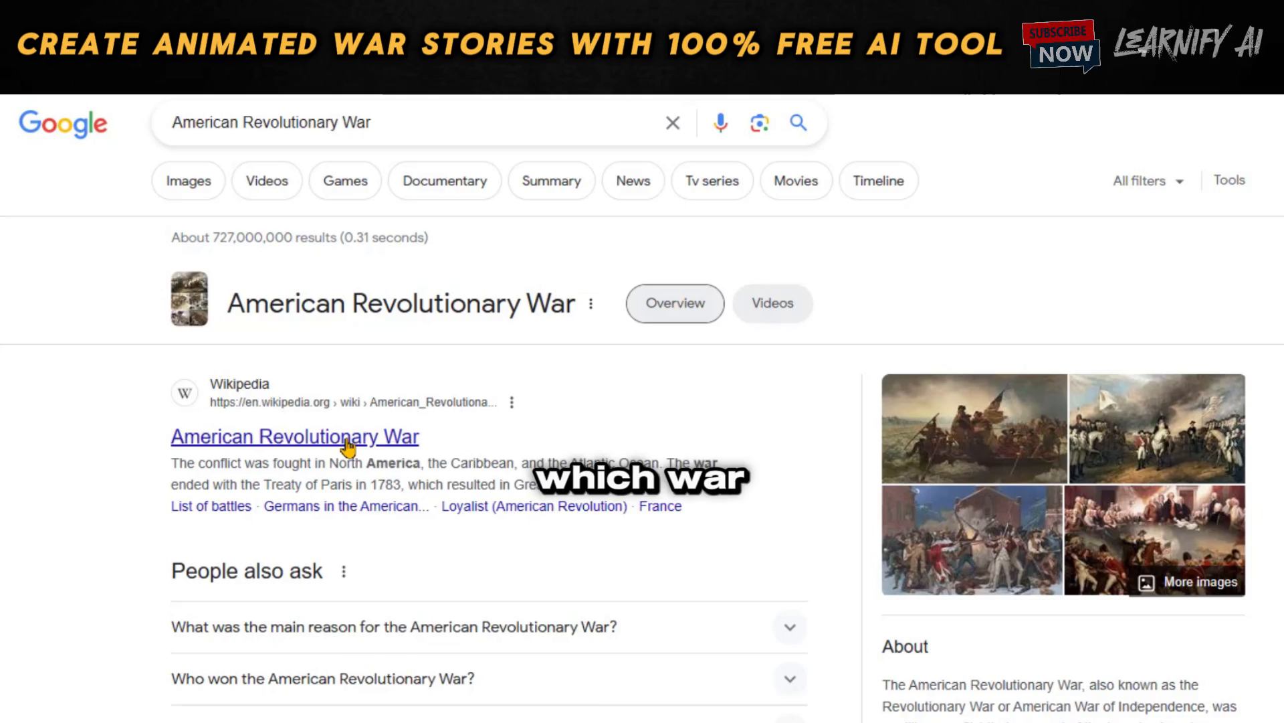
Step: Open Wikipedia's American Revolutionary War article in a new tab from the search results and read its dates, belligerents, strength and casualties
{"action": "right_click", "coordinate": [347, 445]}
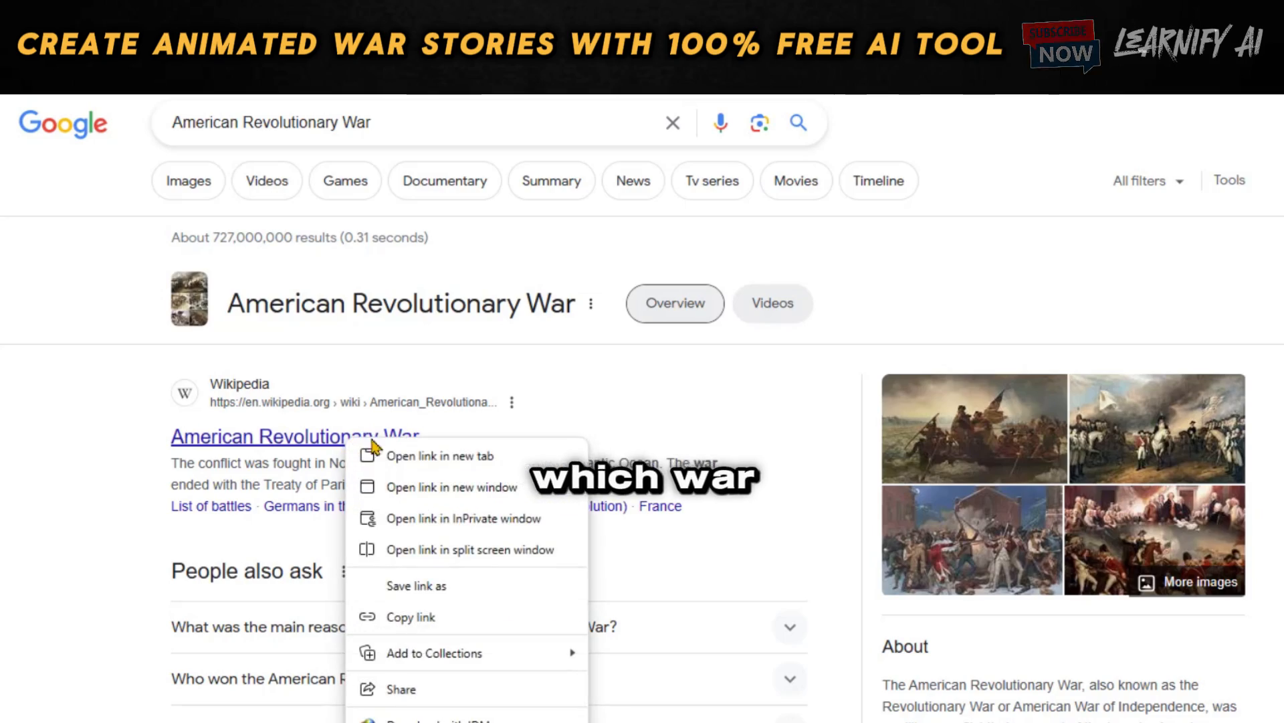
{"action": "left_click", "coordinate": [402, 453]}
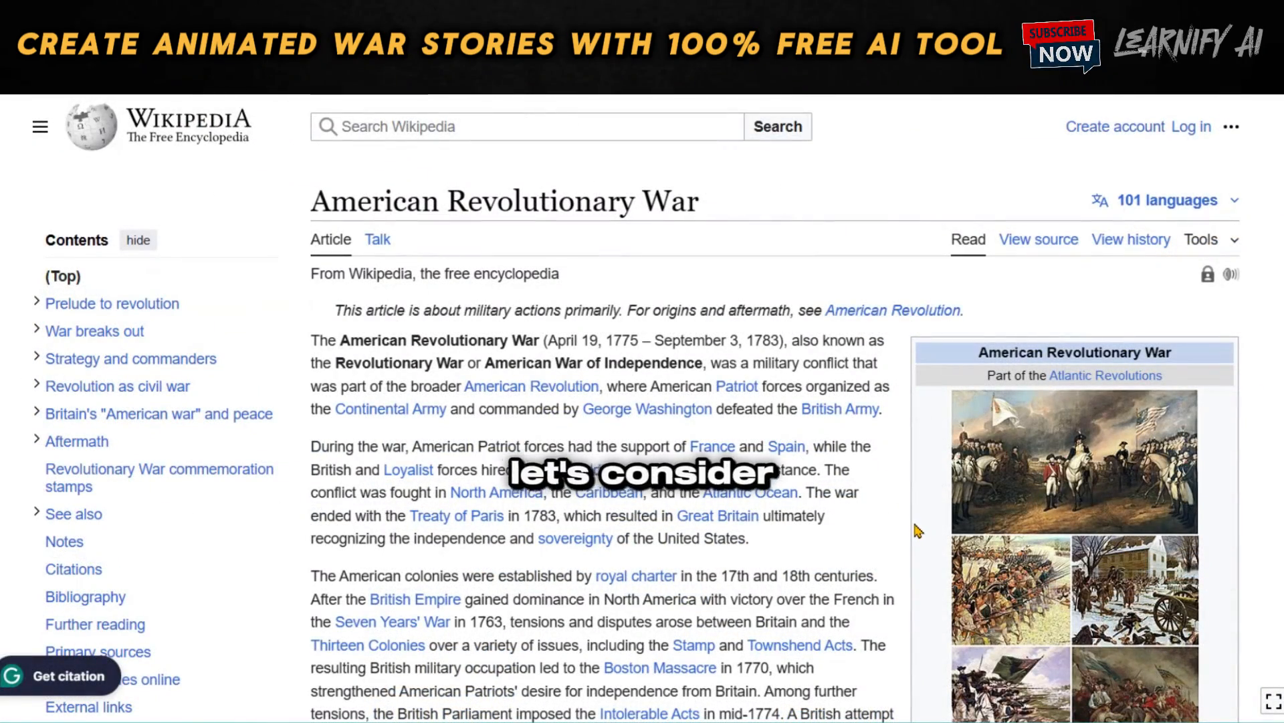
{"action": "scroll", "coordinate": [918, 530], "scroll_direction": "down", "scroll_amount": 6}
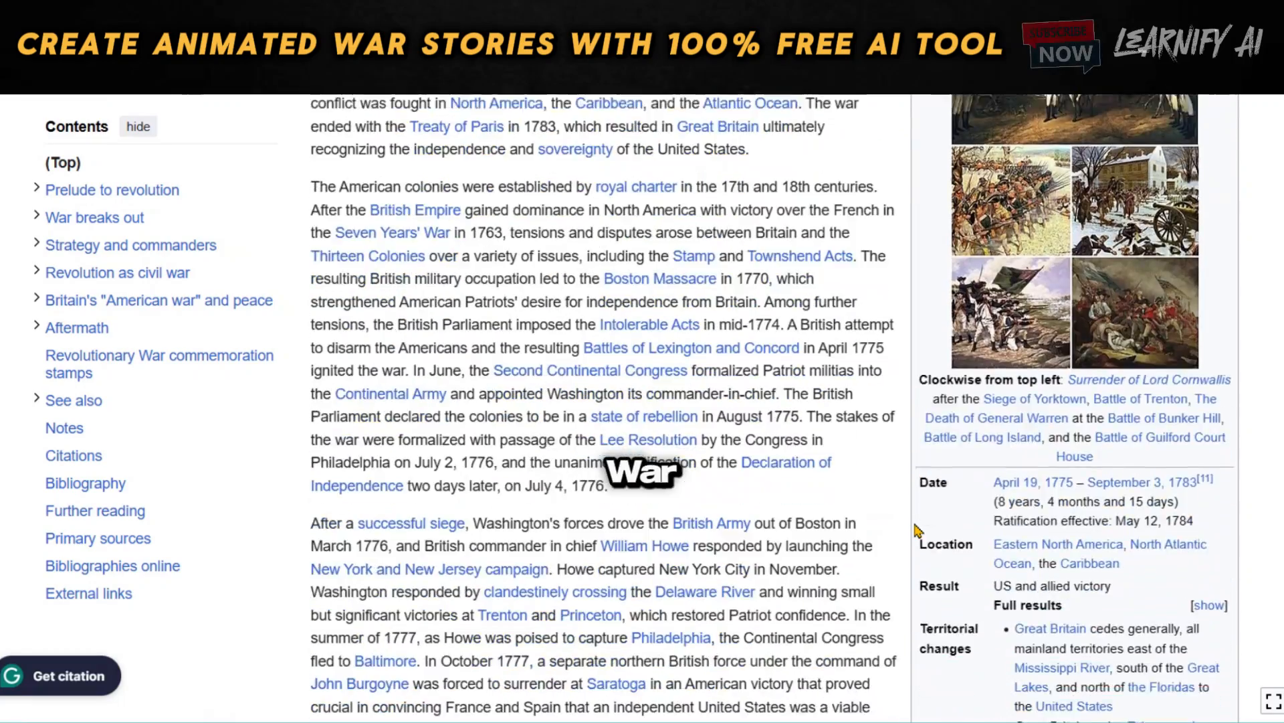
{"action": "scroll", "coordinate": [917, 530], "scroll_direction": "down", "scroll_amount": 6}
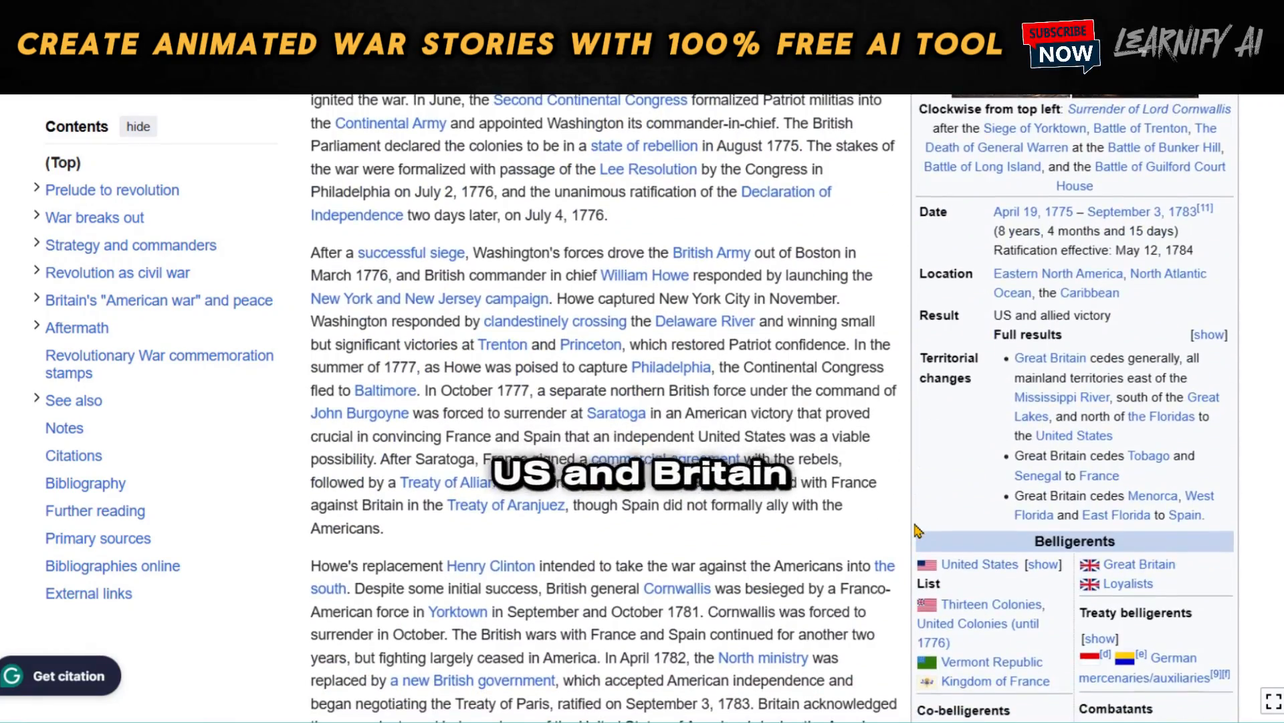
{"action": "scroll", "coordinate": [917, 530], "scroll_direction": "down", "scroll_amount": 7}
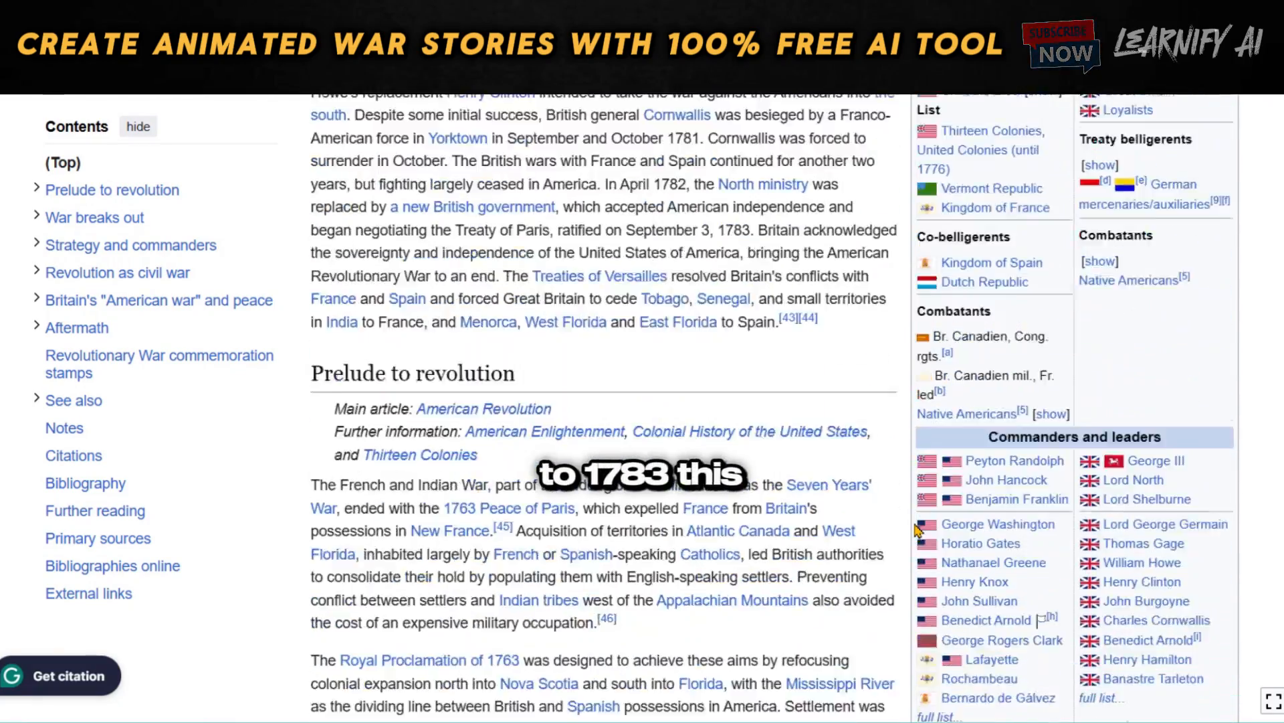
{"action": "scroll", "coordinate": [917, 529], "scroll_direction": "down", "scroll_amount": 7}
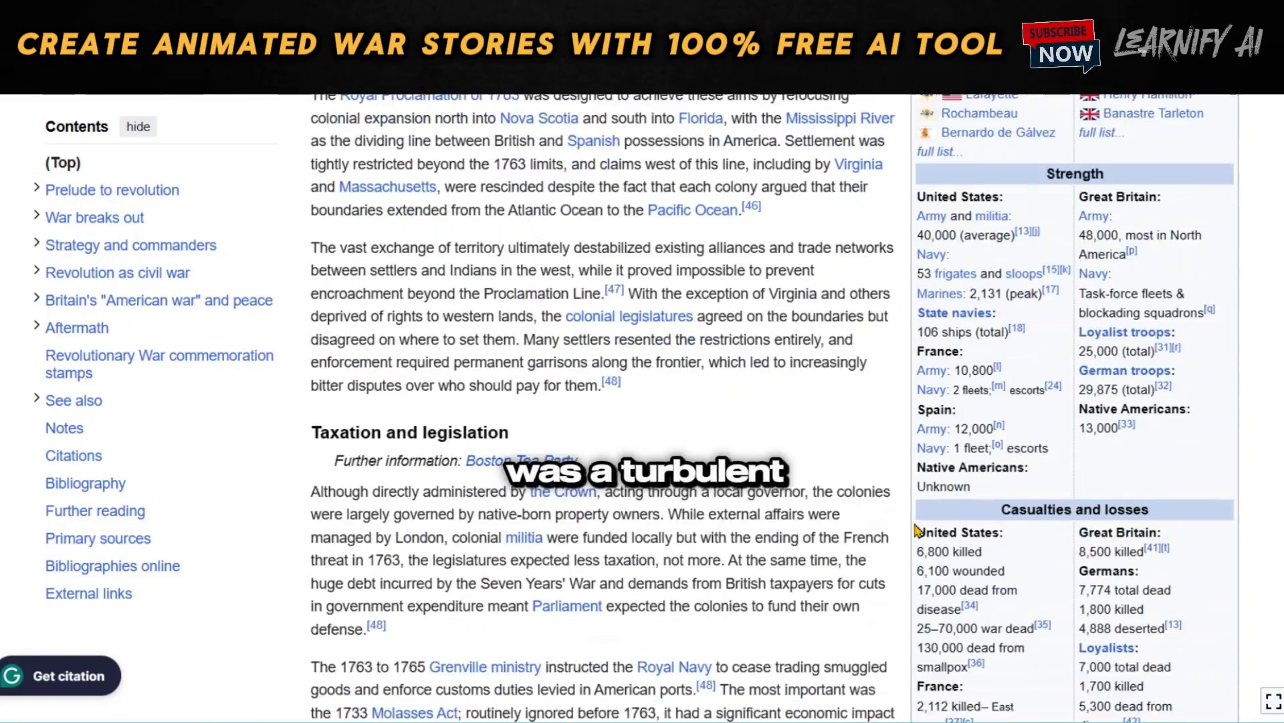
{"action": "scroll", "coordinate": [917, 529], "scroll_direction": "down", "scroll_amount": 3}
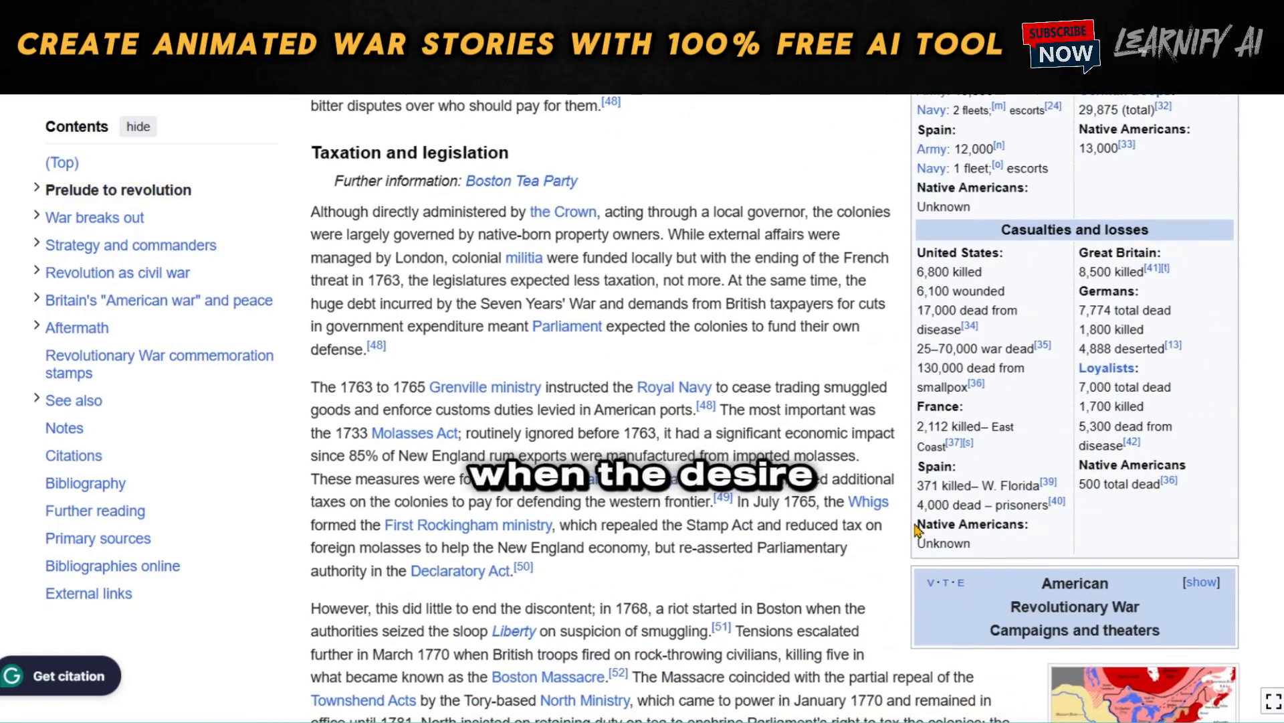
{"action": "scroll", "coordinate": [891, 382], "scroll_direction": "down", "scroll_amount": 13}
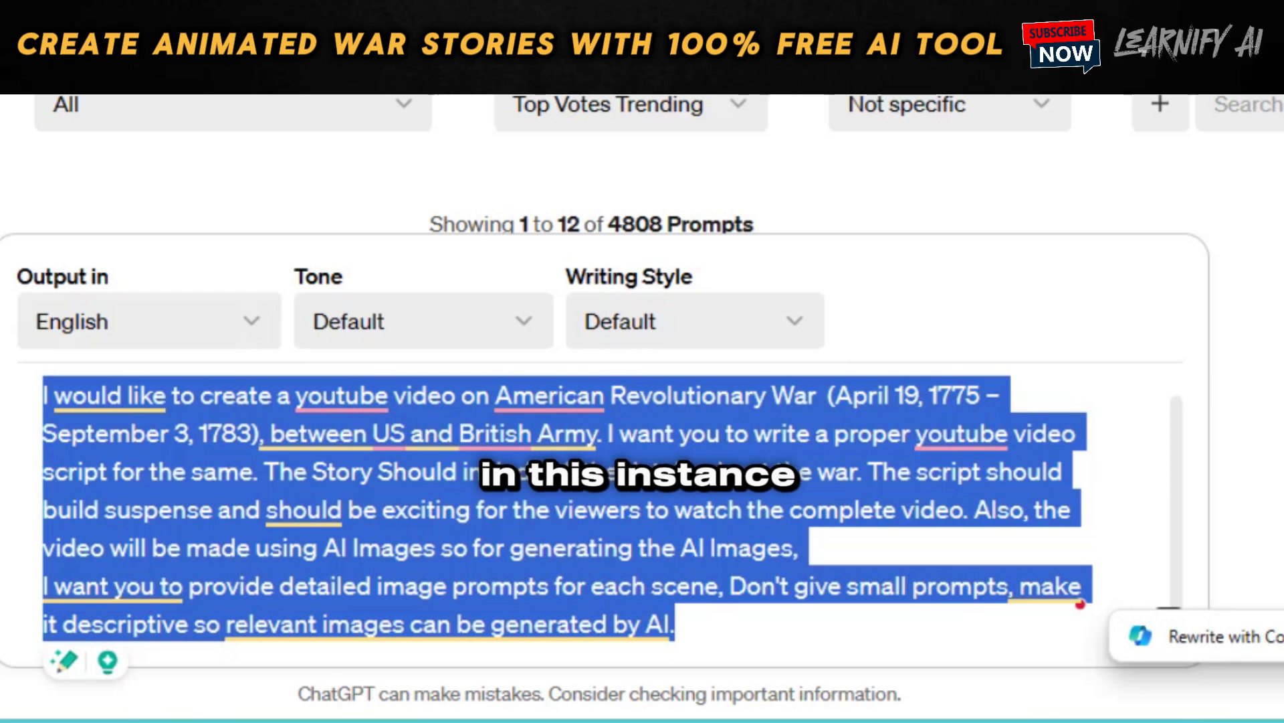
Step: Submit the ChatGPT prompt requesting a YouTube script on the American Revolutionary War with detailed image prompts for each scene
{"action": "left_click", "coordinate": [674, 624]}
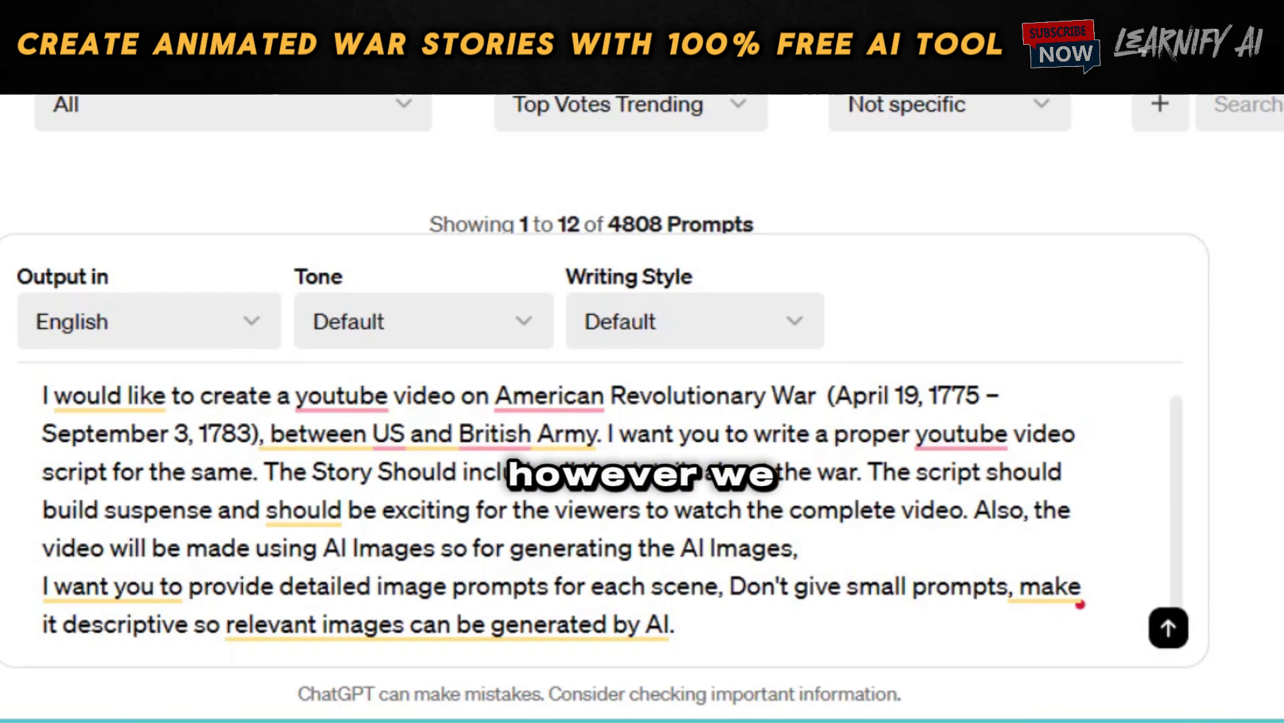
{"action": "left_click", "coordinate": [1183, 616]}
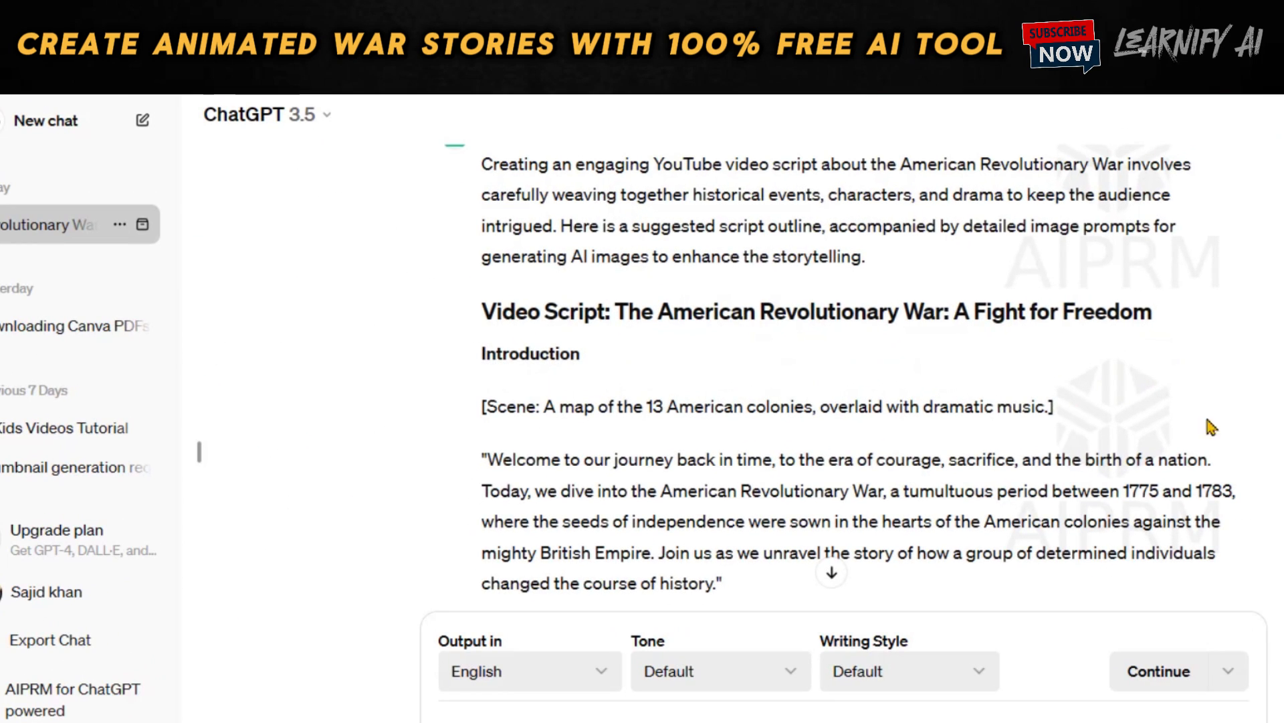
Step: Copy the Introduction narration, without its quotation marks, from the ChatGPT script into the "American Revolutionary War" Google Docs document below the title
{"action": "left_click_drag", "start_coordinate": [488, 454], "coordinate": [713, 576]}
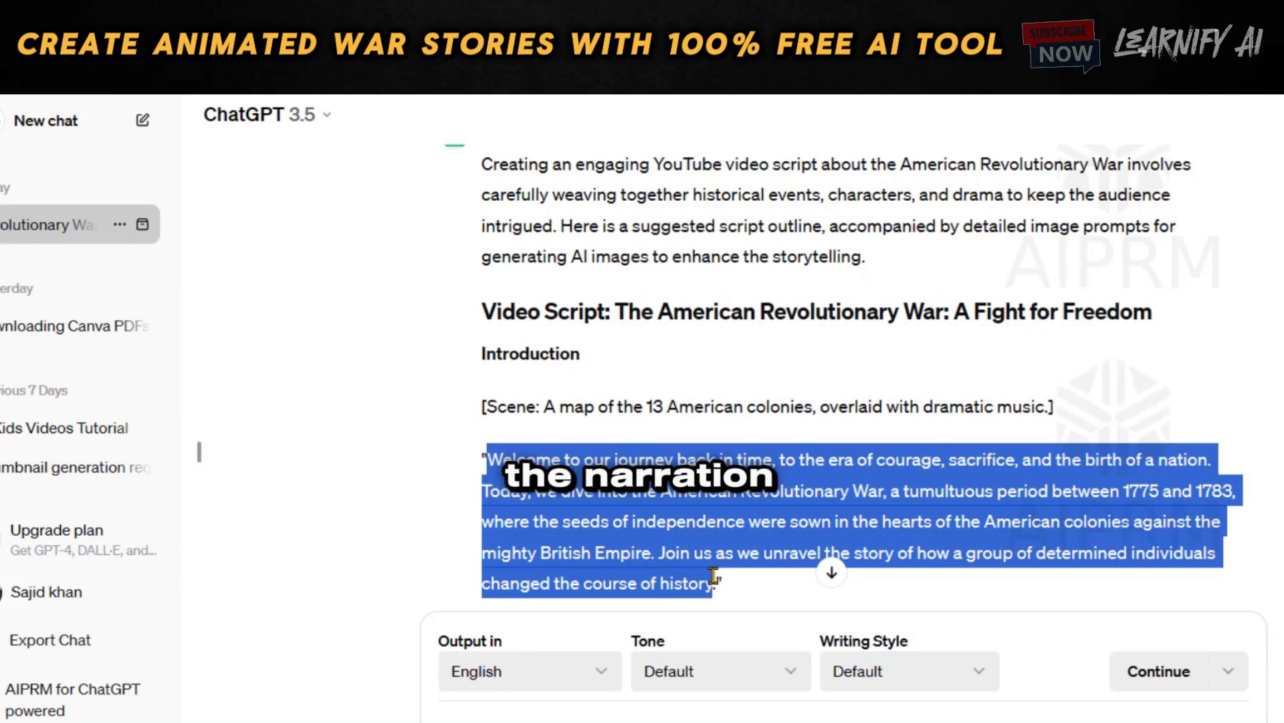
{"action": "right_click", "coordinate": [713, 579]}
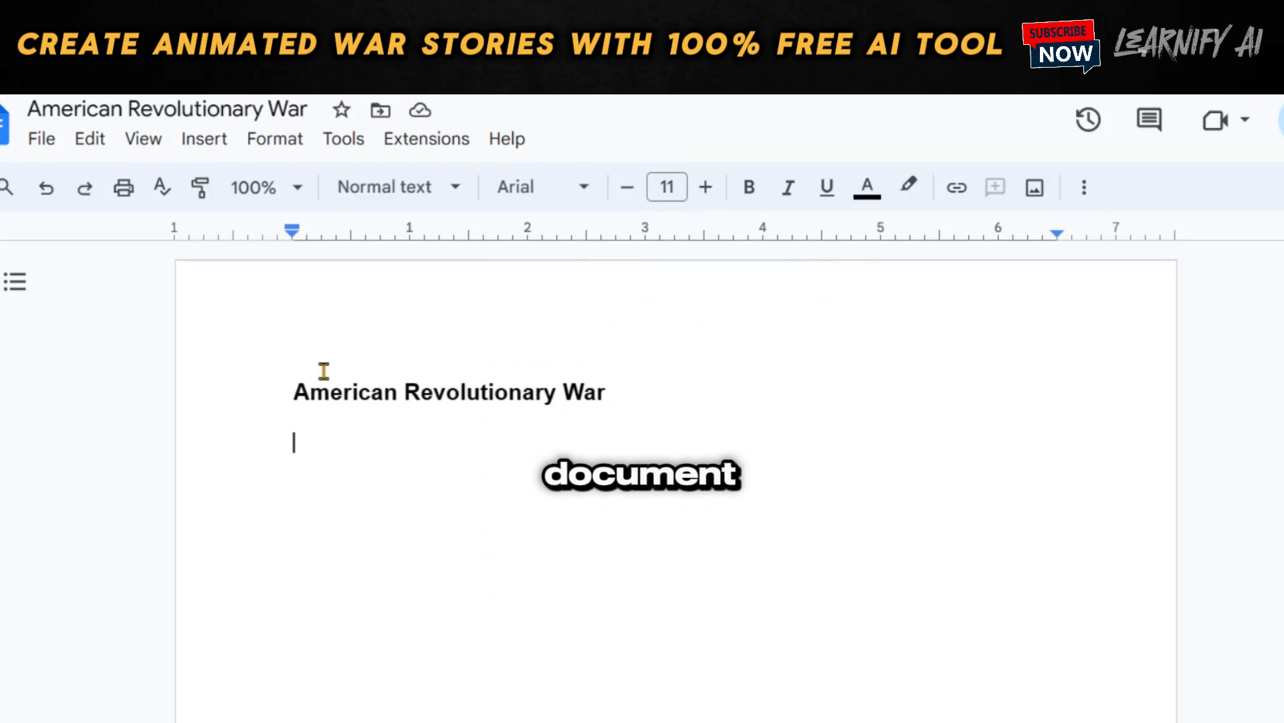
{"action": "type", "text": "Welcome to our journey back in time, to the era of courage, sacrifice, and the birth of a nation. Today, we delve into the American Revolutionary War, a tumultuous period between 1775 and 1783, where the seeds of independence were sown in the hearts of the American colonies against the mighty British Empire. Join us as we unravel the story of how a group of determined individuals changed the course of history."}
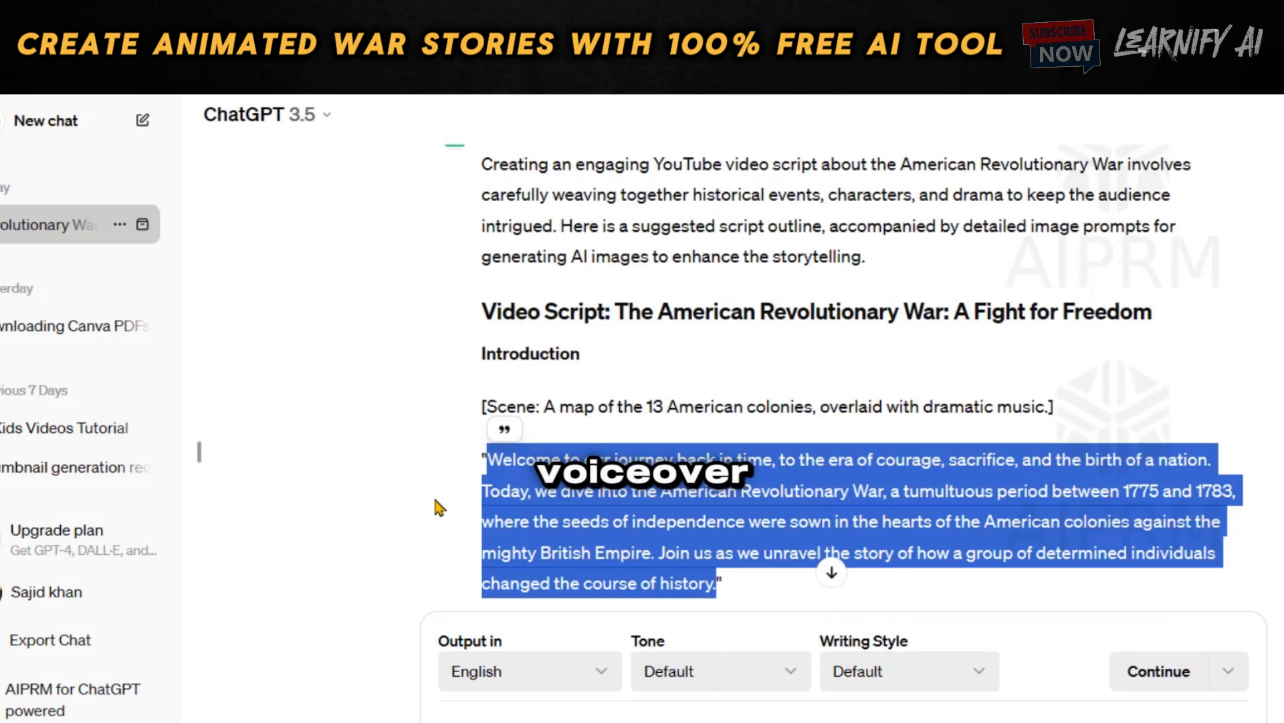
Step: Copy the Act 1 narration about the Boston Tea Party from ChatGPT into the document below the introduction paragraph
{"action": "scroll", "coordinate": [432, 492], "scroll_direction": "down", "scroll_amount": 8}
{"action": "left_click_drag", "start_coordinate": [486, 334], "coordinate": [808, 431]}
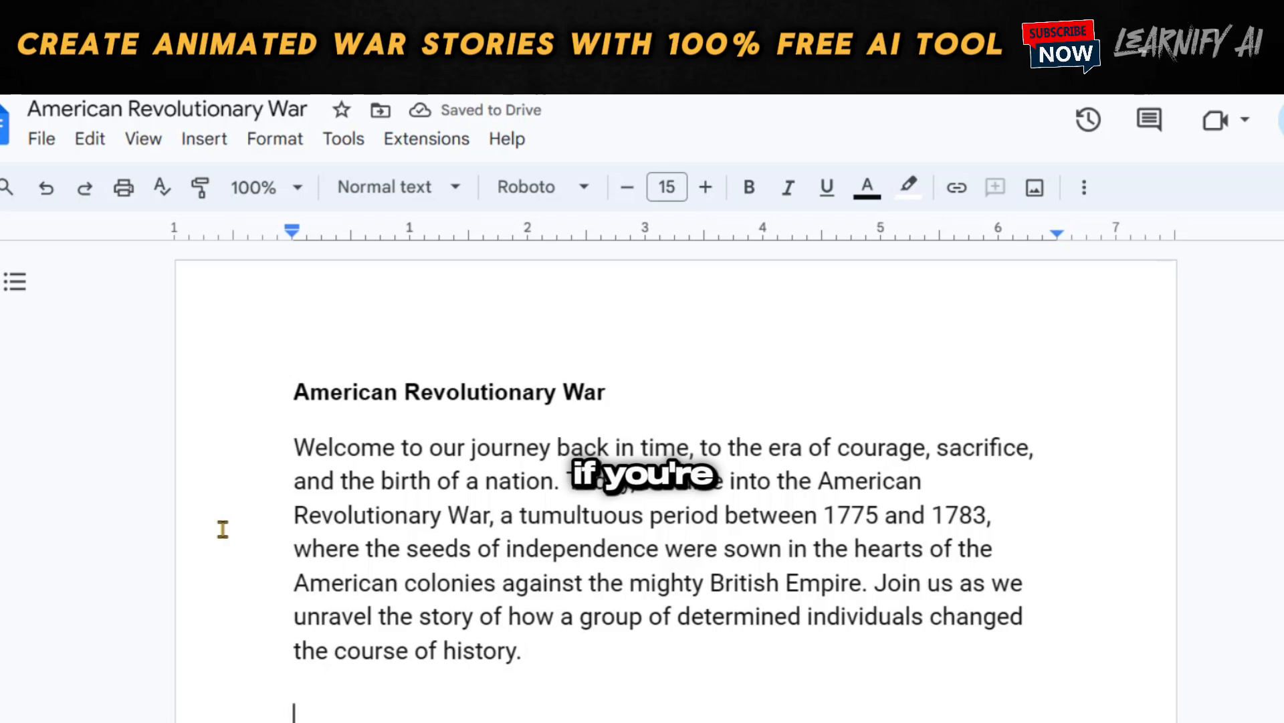
{"action": "type", "text": "Our story begins in Boston, where a defiant act against British taxation sets the stage for rebellion. The Boston Tea Party, a protest against the Tea Act, saw American patriots disguised as Native Americans, boarding British ships and dumping tea into the harbor, a bold statement of defiance that echoed through the colonies."}
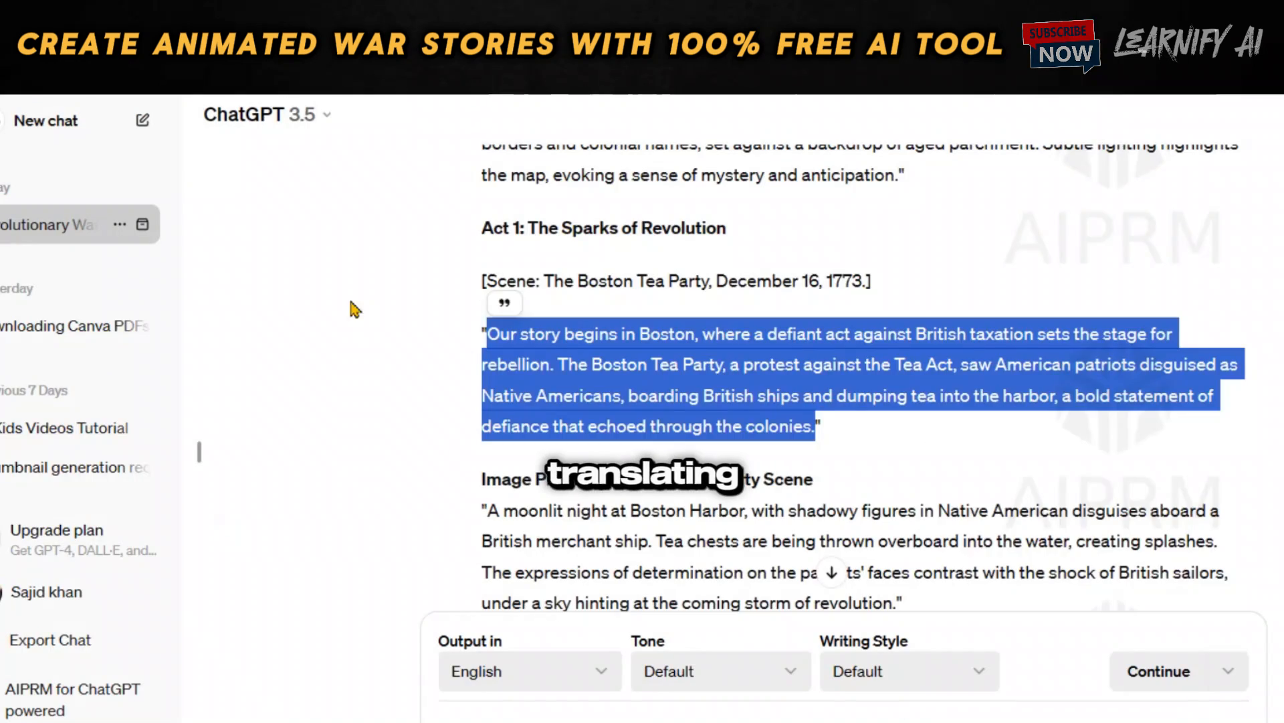
Step: Copy the Act 2 narration about Lexington and Concord from ChatGPT and paste it below the Boston paragraph in the document
{"action": "scroll", "coordinate": [483, 536], "scroll_direction": "down", "scroll_amount": 3}
{"action": "scroll", "coordinate": [482, 535], "scroll_direction": "down", "scroll_amount": 3}
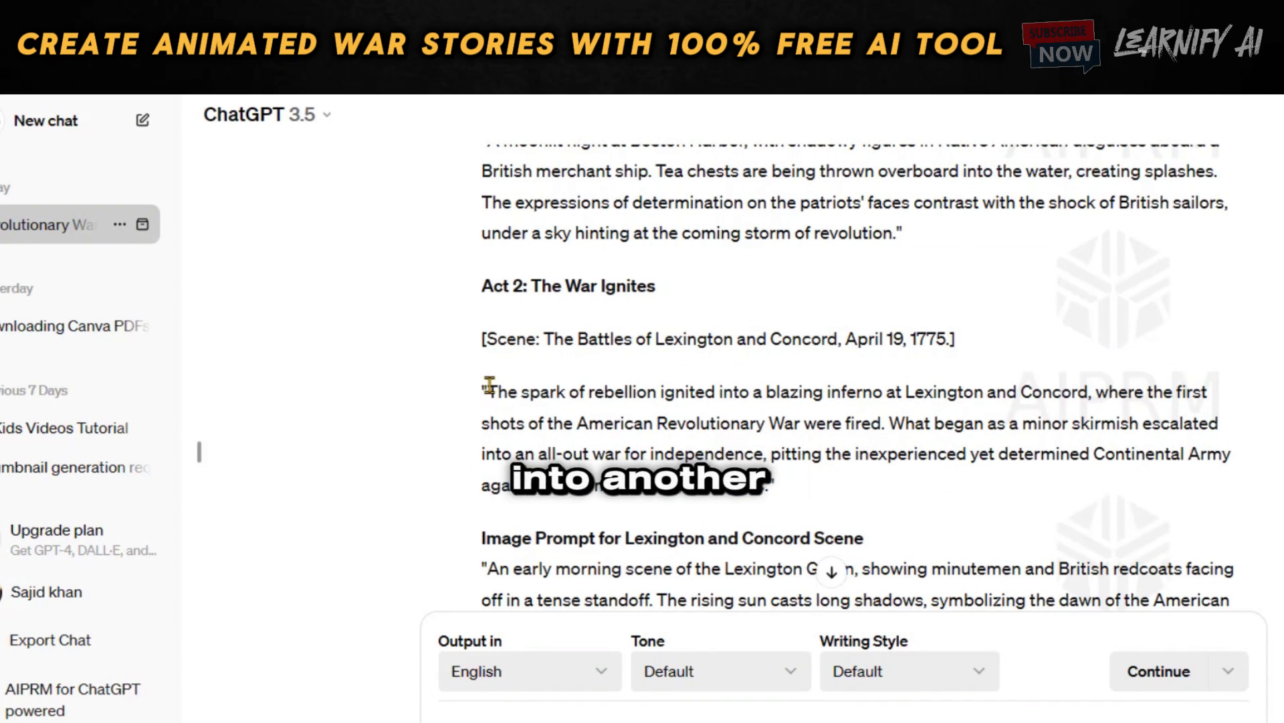
{"action": "left_click_drag", "start_coordinate": [489, 385], "coordinate": [770, 486]}
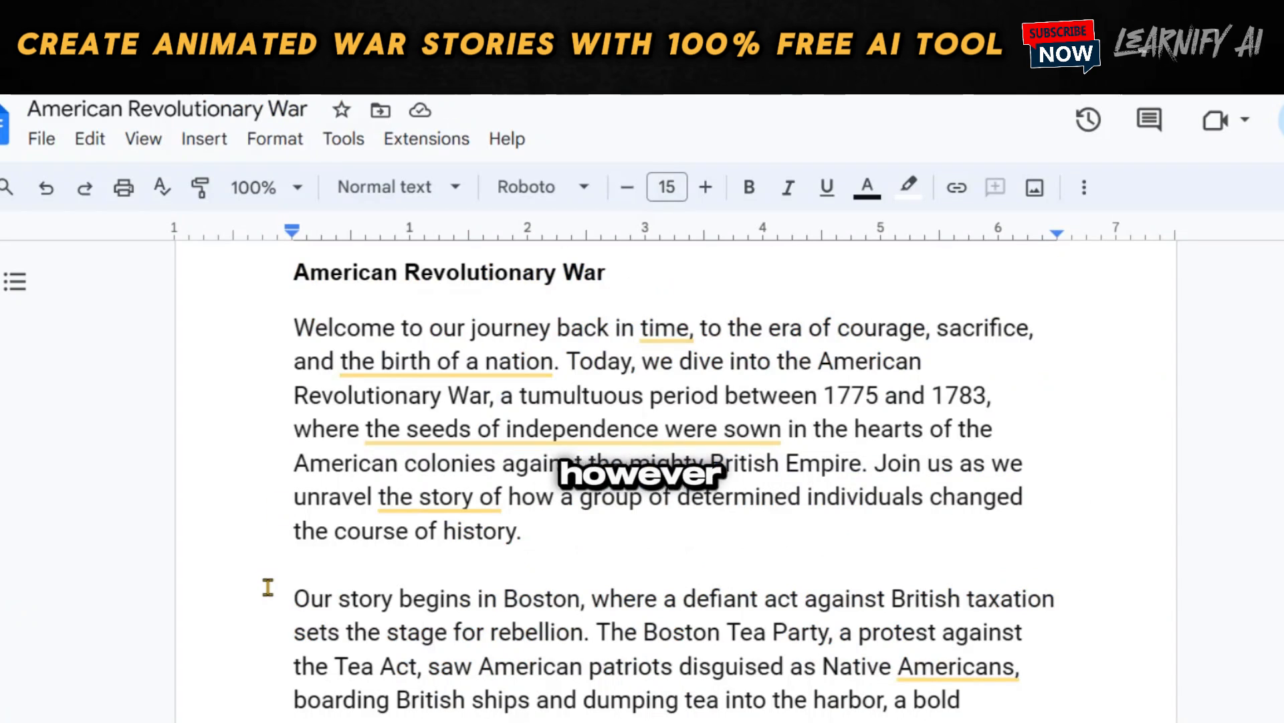
{"action": "key", "text": "ctrl+v"}
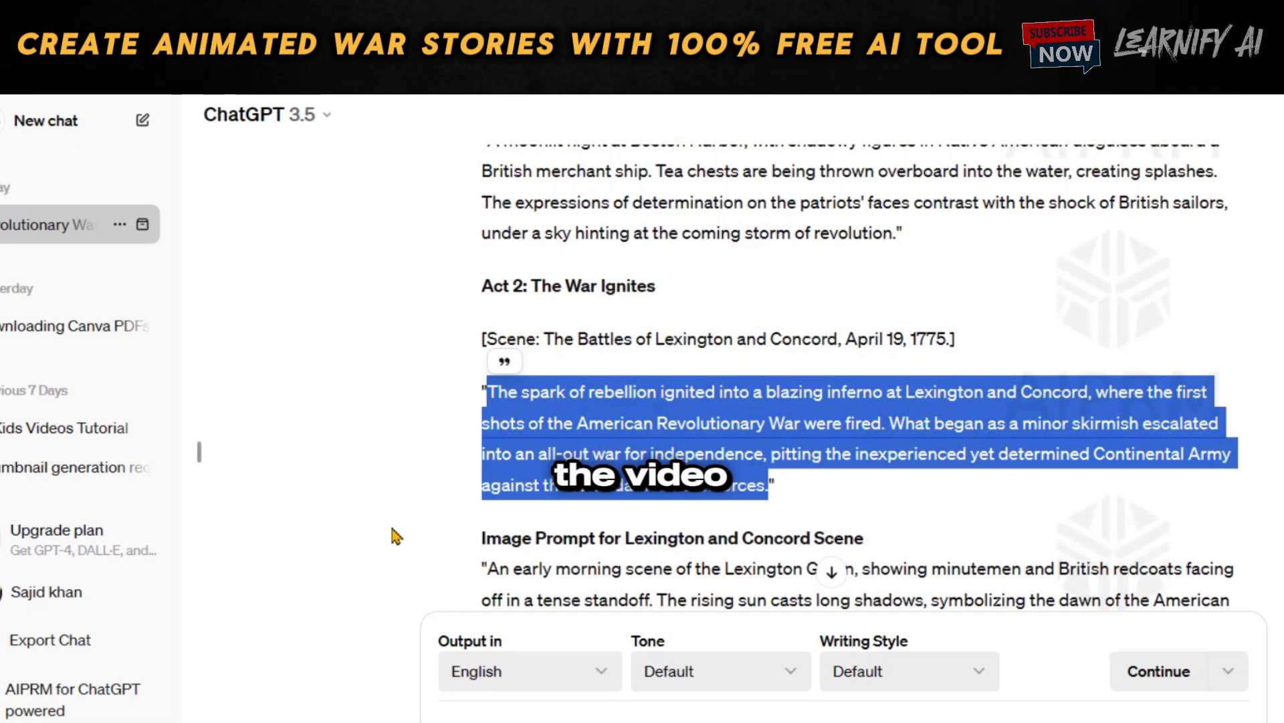
Step: Copy the Act 3 narration about the Declaration of Independence from ChatGPT into the document below the Lexington and Concord paragraph
{"action": "scroll", "coordinate": [389, 521], "scroll_direction": "down", "scroll_amount": 5}
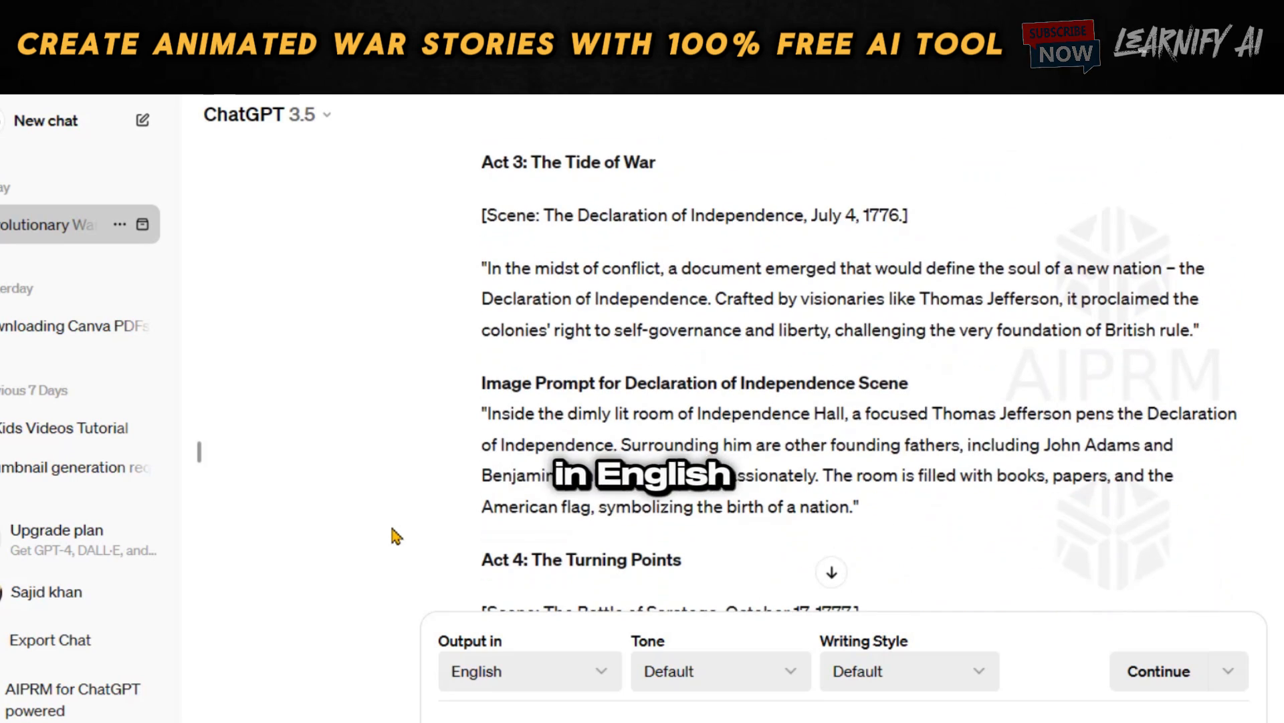
{"action": "left_click_drag", "start_coordinate": [488, 267], "coordinate": [1176, 337]}
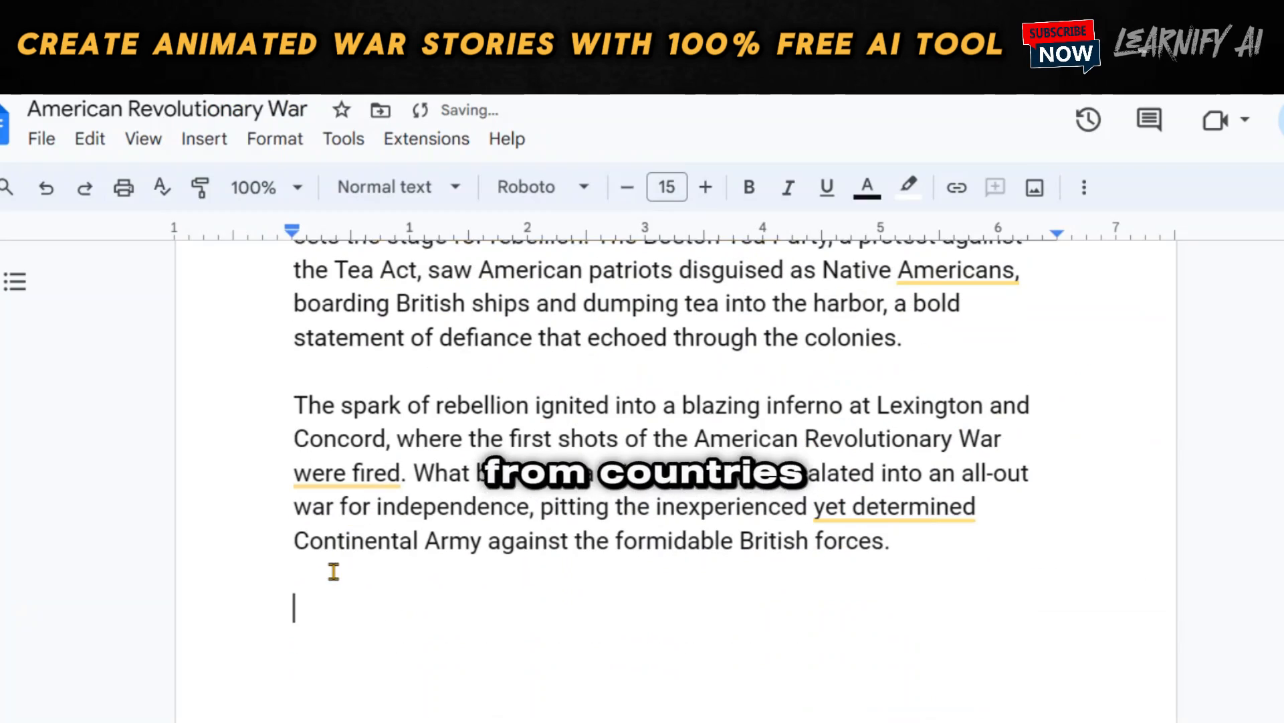
{"action": "type", "text": "In the midst of conflict, a document emerged that would define the soul of a new nation – the Declaration of Independence. Crafted by visionaries like Thomas Jefferson, it proclaimed the colonies' right to self-governance and liberty, challenging the very foundation of British rule."}
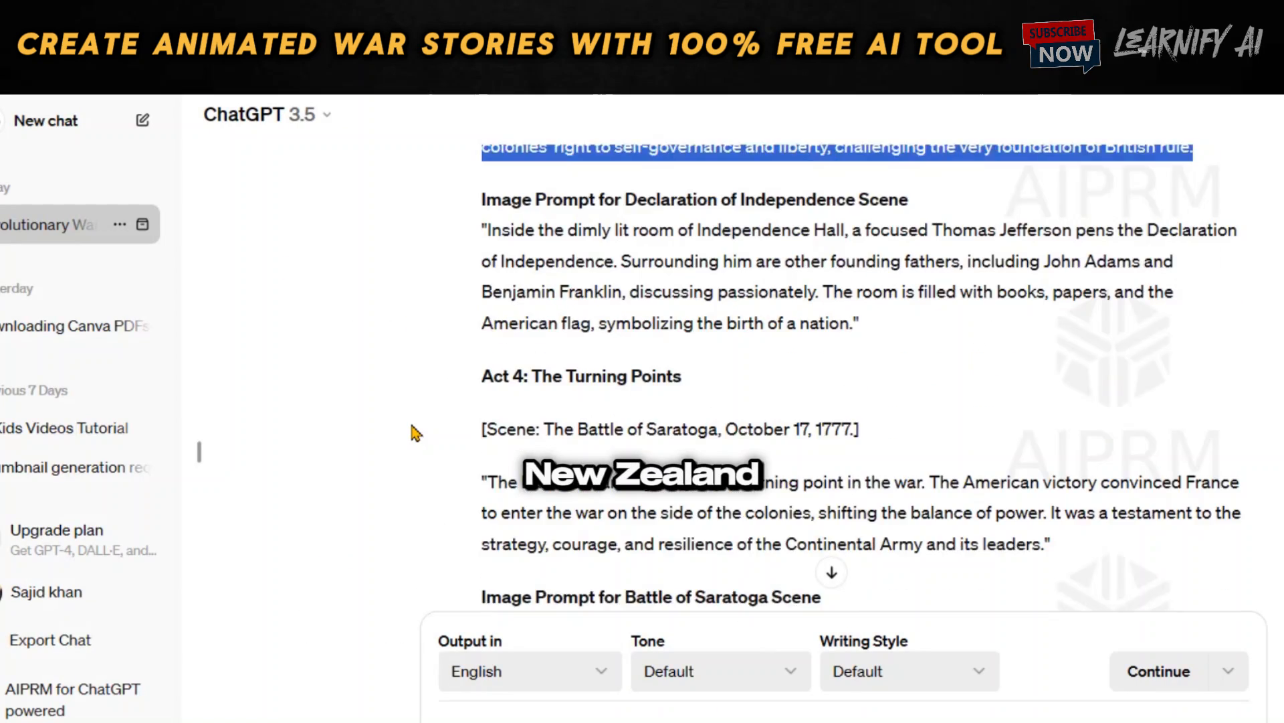
Step: Copy the Act 4 narration about the Battle of Saratoga from ChatGPT into the document below the Declaration of Independence paragraph
{"action": "scroll", "coordinate": [418, 447], "scroll_direction": "down", "scroll_amount": 3}
{"action": "left_click_drag", "start_coordinate": [492, 295], "coordinate": [1074, 364]}
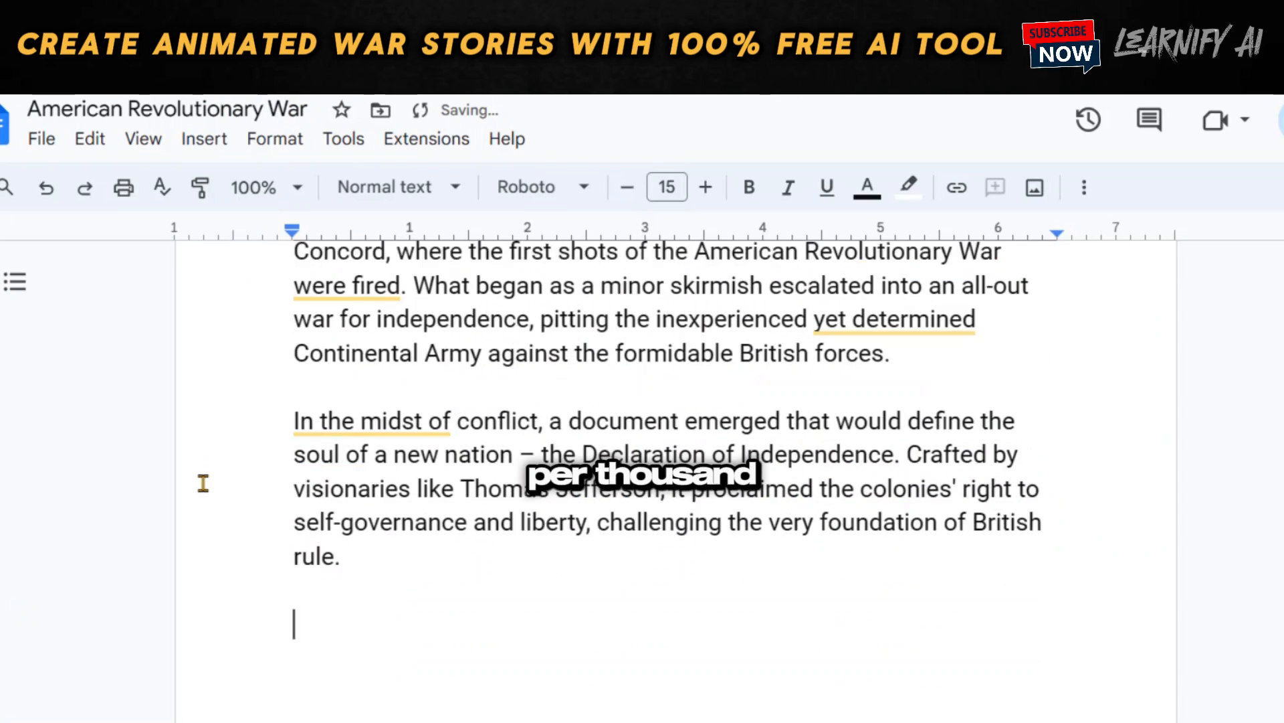
{"action": "type", "text": "The Battle of Saratoga marked a turning point in the war. The American victory convinced France to enter the war on the side of the colonies, shifting the balance of power. It was a testament to the strategy, courage, and resilience of the Continental Army and its leaders.\""}
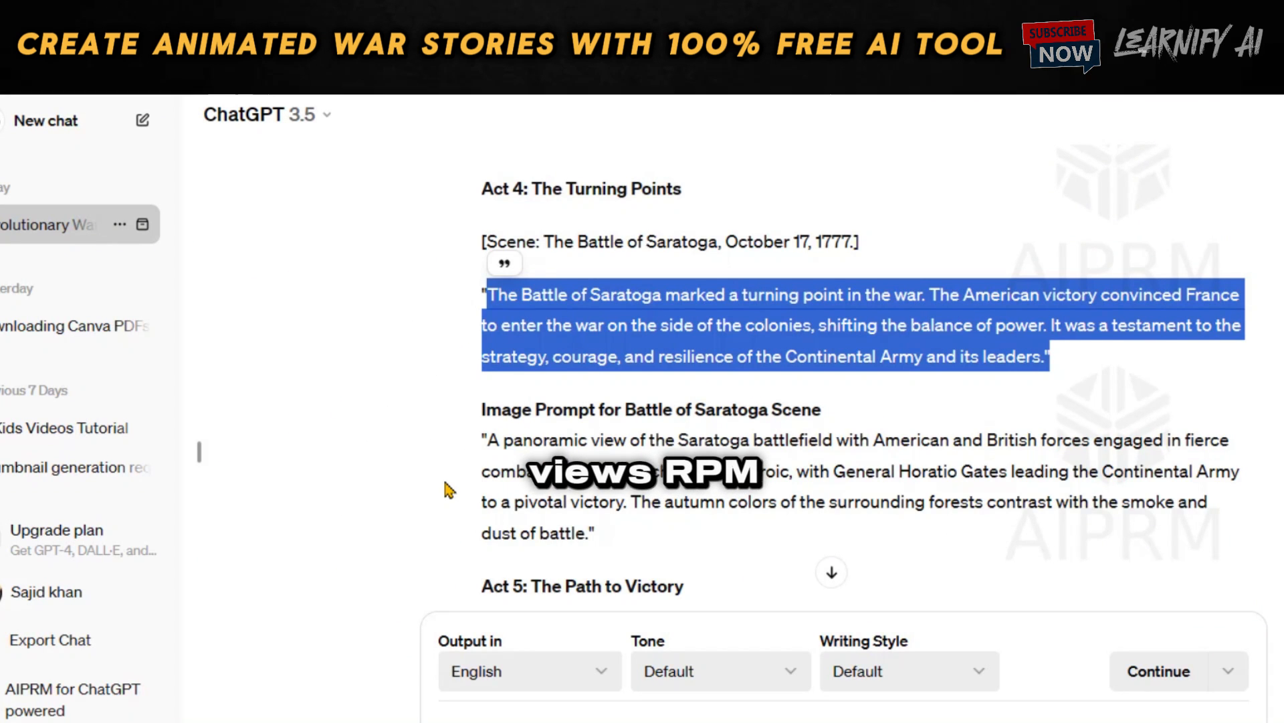
Step: Copy the Act 5 narration about the Siege of Yorktown from ChatGPT into the document below the Saratoga paragraph
{"action": "scroll", "coordinate": [444, 434], "scroll_direction": "down", "scroll_amount": 5}
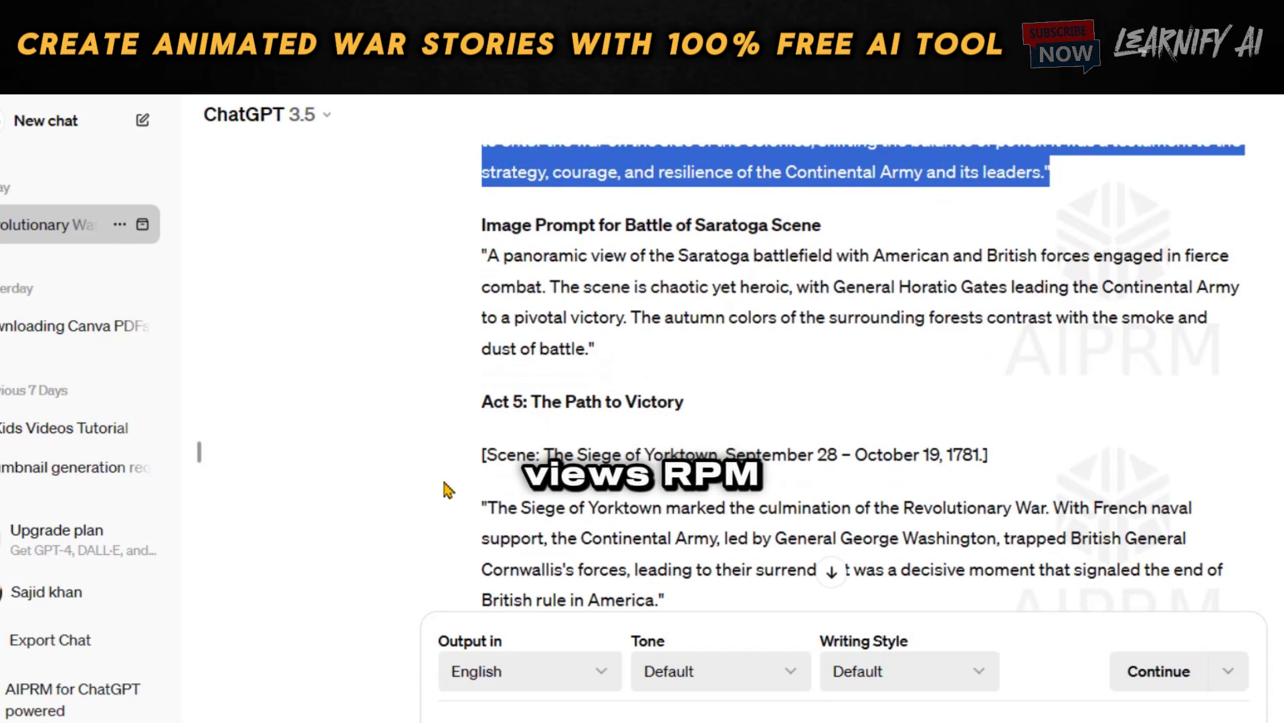
{"action": "left_click_drag", "start_coordinate": [488, 322], "coordinate": [663, 416]}
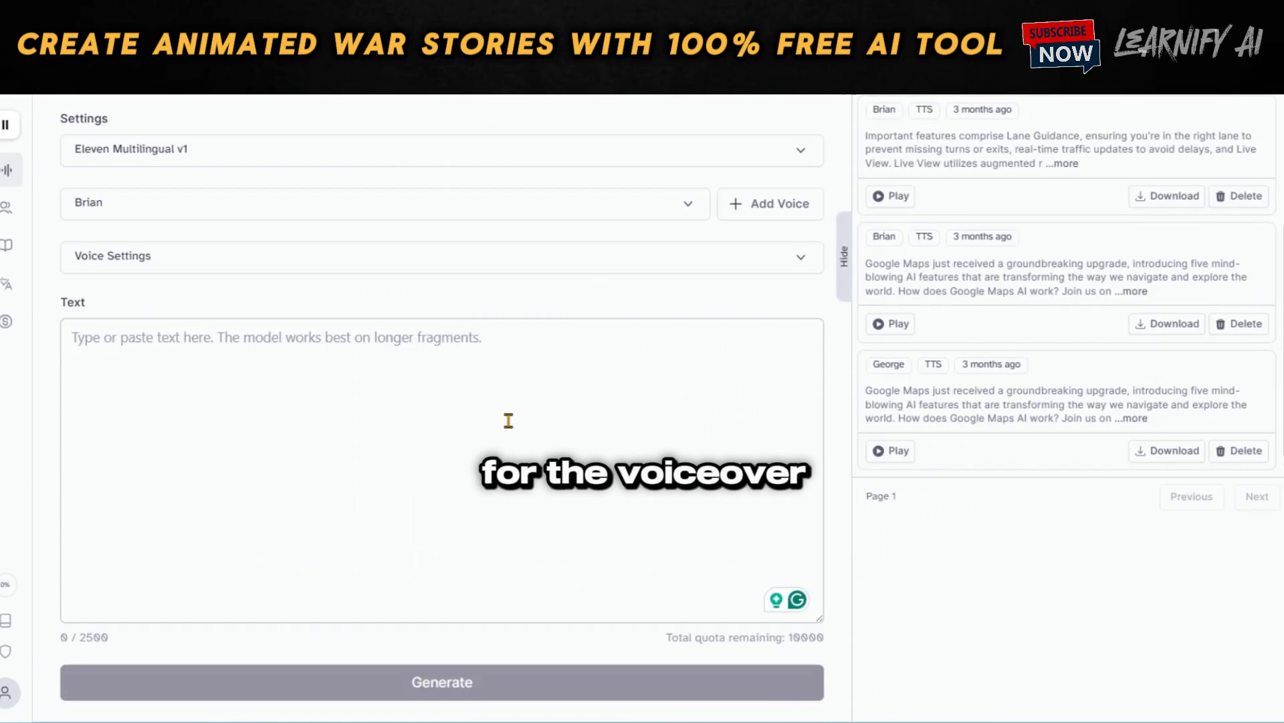
Step: Copy the full war narration from the Google Docs document and paste it into the ElevenLabs speech text box
{"action": "scroll", "coordinate": [507, 421], "scroll_direction": "up", "scroll_amount": 2}
{"action": "scroll", "coordinate": [168, 151], "scroll_direction": "down", "scroll_amount": 3}
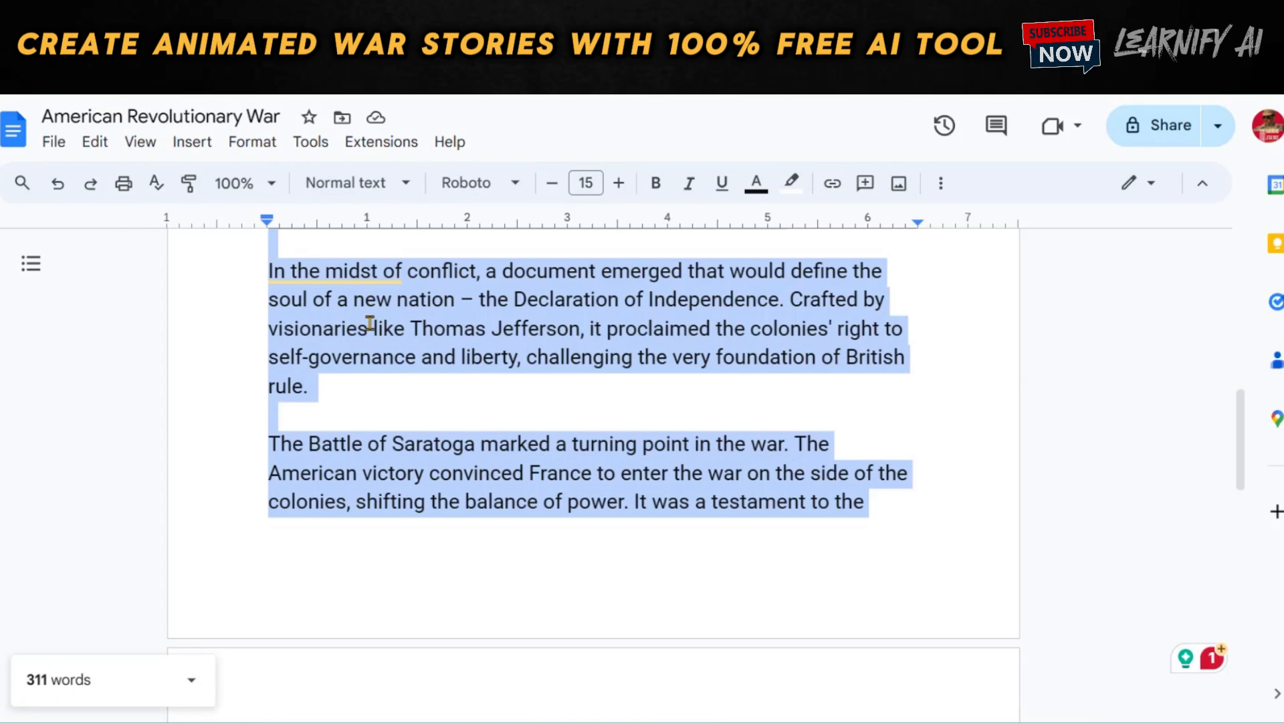
{"action": "right_click", "coordinate": [367, 321]}
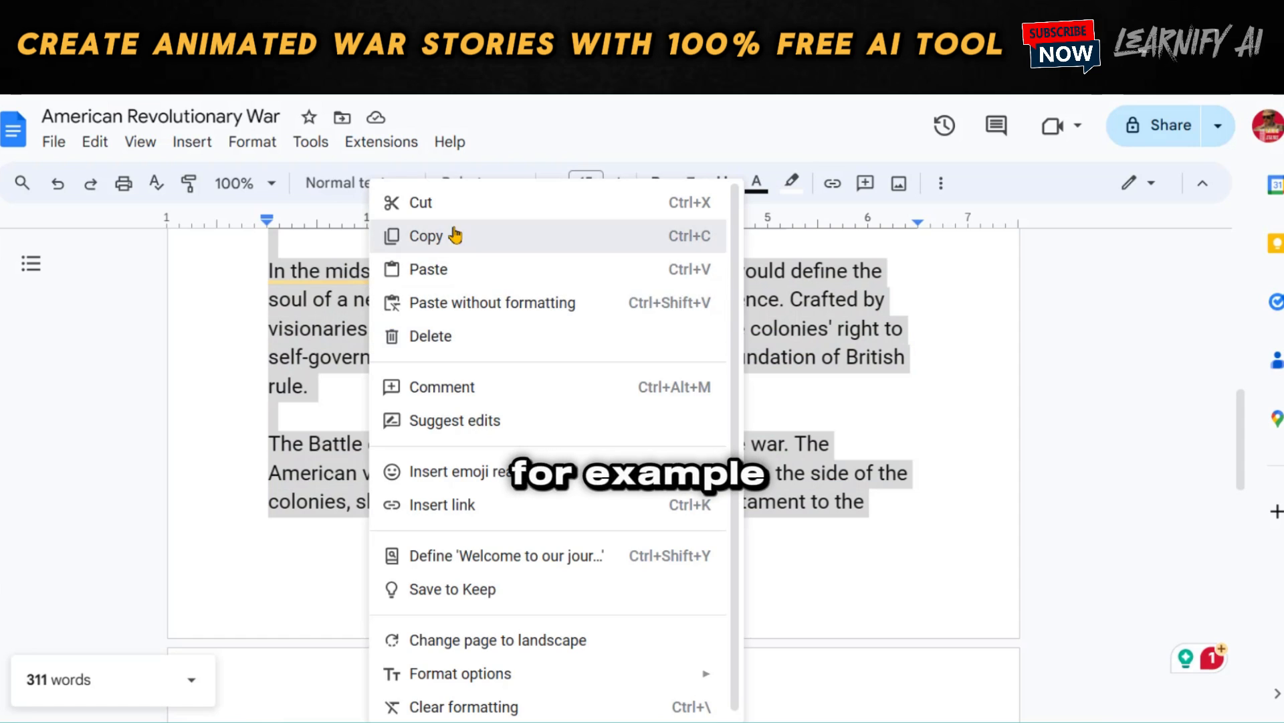
{"action": "left_click", "coordinate": [71, 337]}
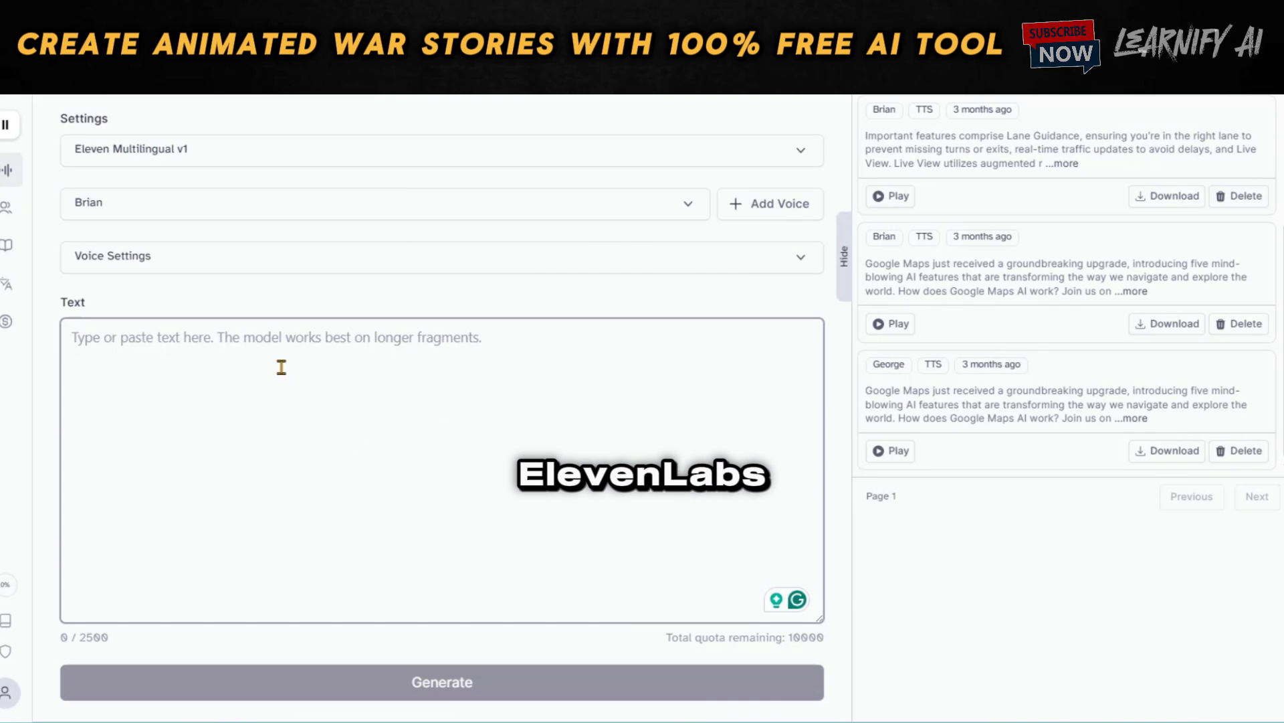
{"action": "key", "text": "ctrl+v"}
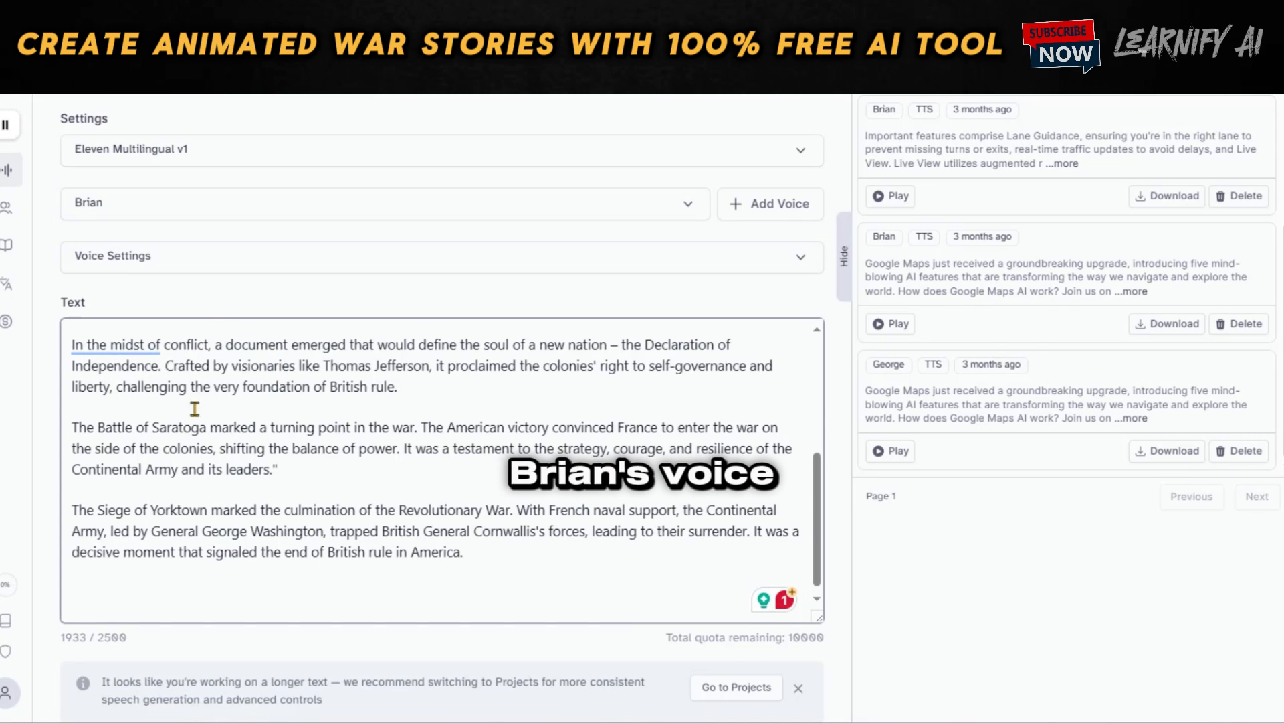
Step: Generate the voiceover of the pasted narration with the Brian voice and download the audio
{"action": "scroll", "coordinate": [295, 450], "scroll_direction": "up", "scroll_amount": 1}
{"action": "scroll", "coordinate": [295, 449], "scroll_direction": "down", "scroll_amount": 2}
{"action": "scroll", "coordinate": [880, 192], "scroll_direction": "down", "scroll_amount": 2}
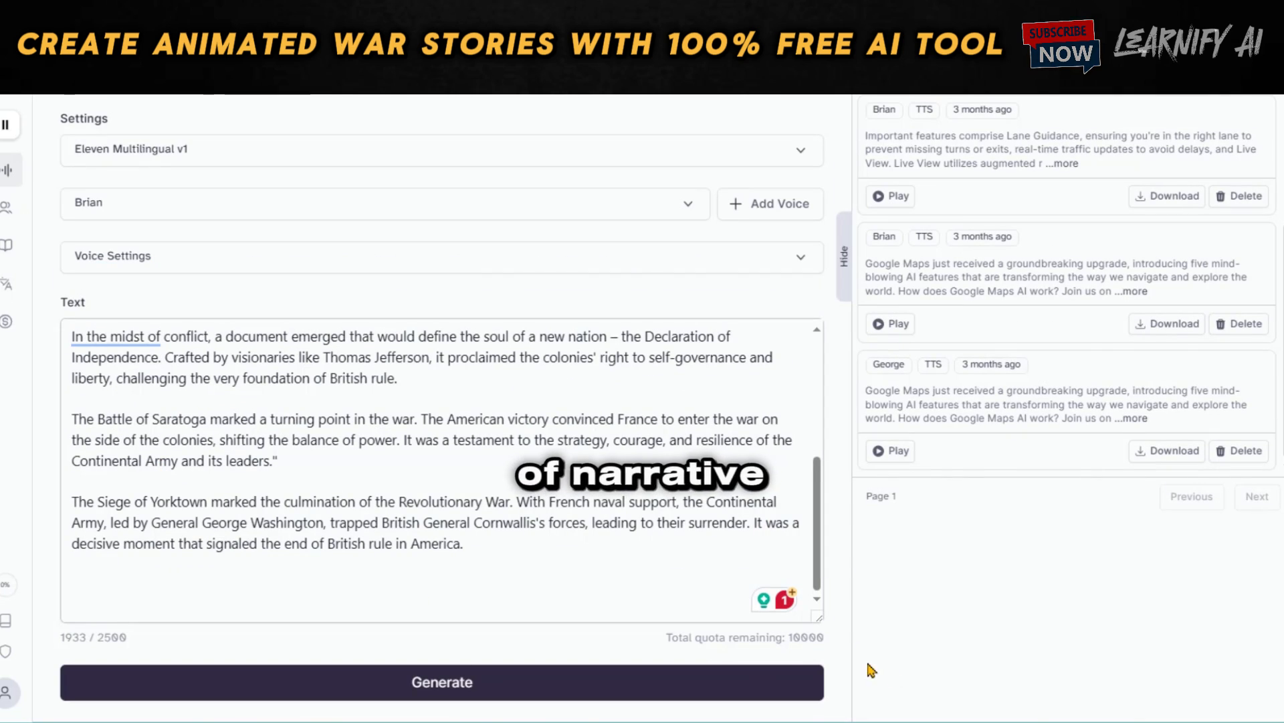
{"action": "left_click", "coordinate": [582, 692]}
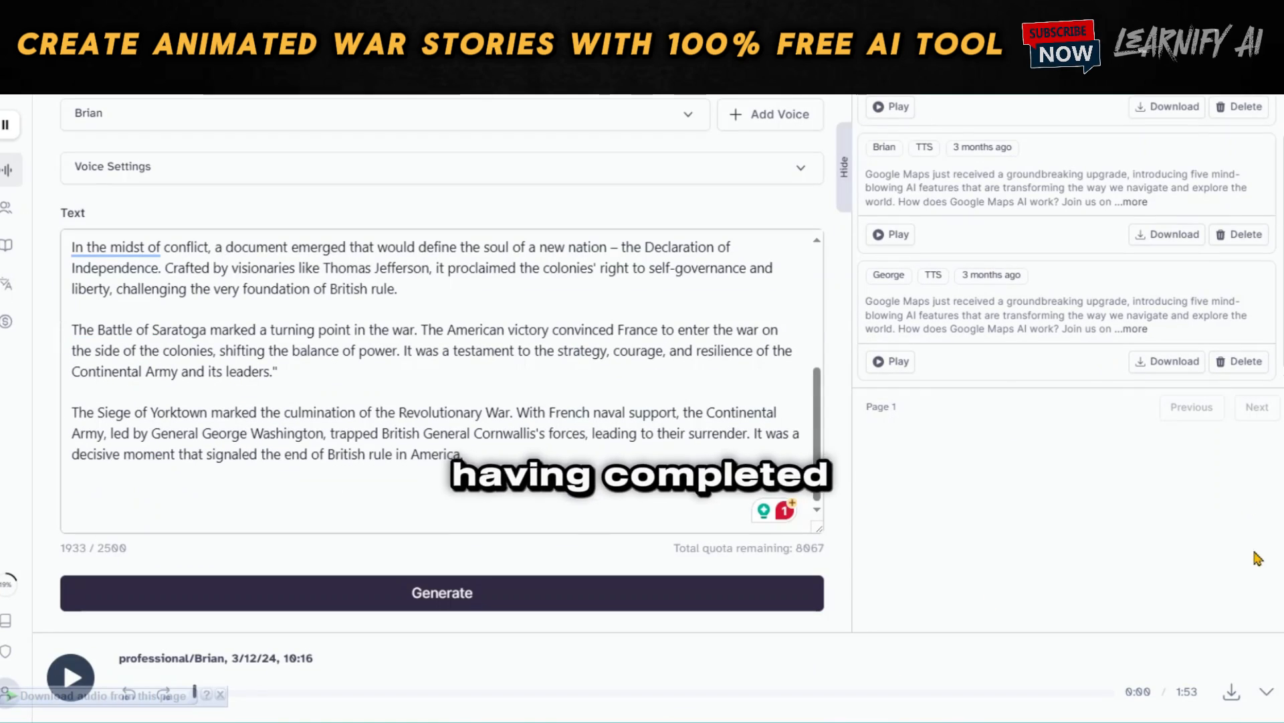
{"action": "left_click", "coordinate": [1168, 107]}
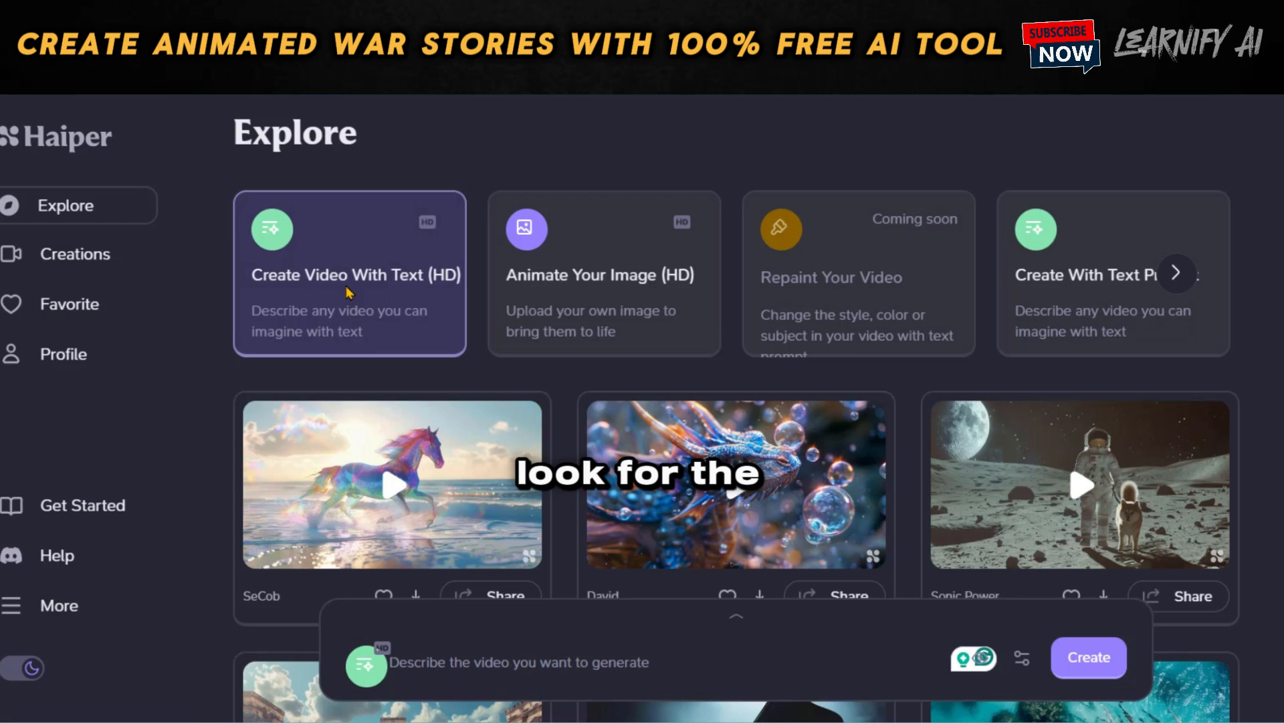
Step: Switch to Haiper, start an HD text-to-video creation, and paste in ChatGPT's introduction scene prompt about the vintage colonies map
{"action": "left_click", "coordinate": [349, 293]}
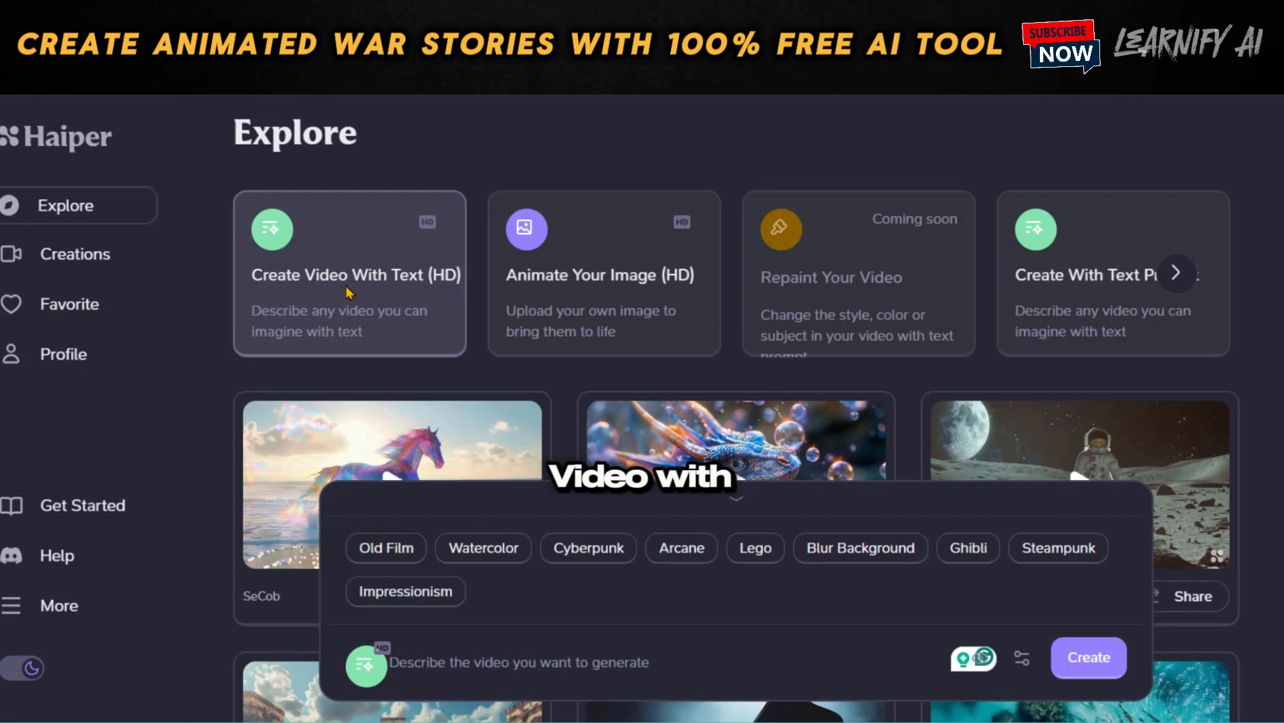
{"action": "left_click", "coordinate": [462, 656]}
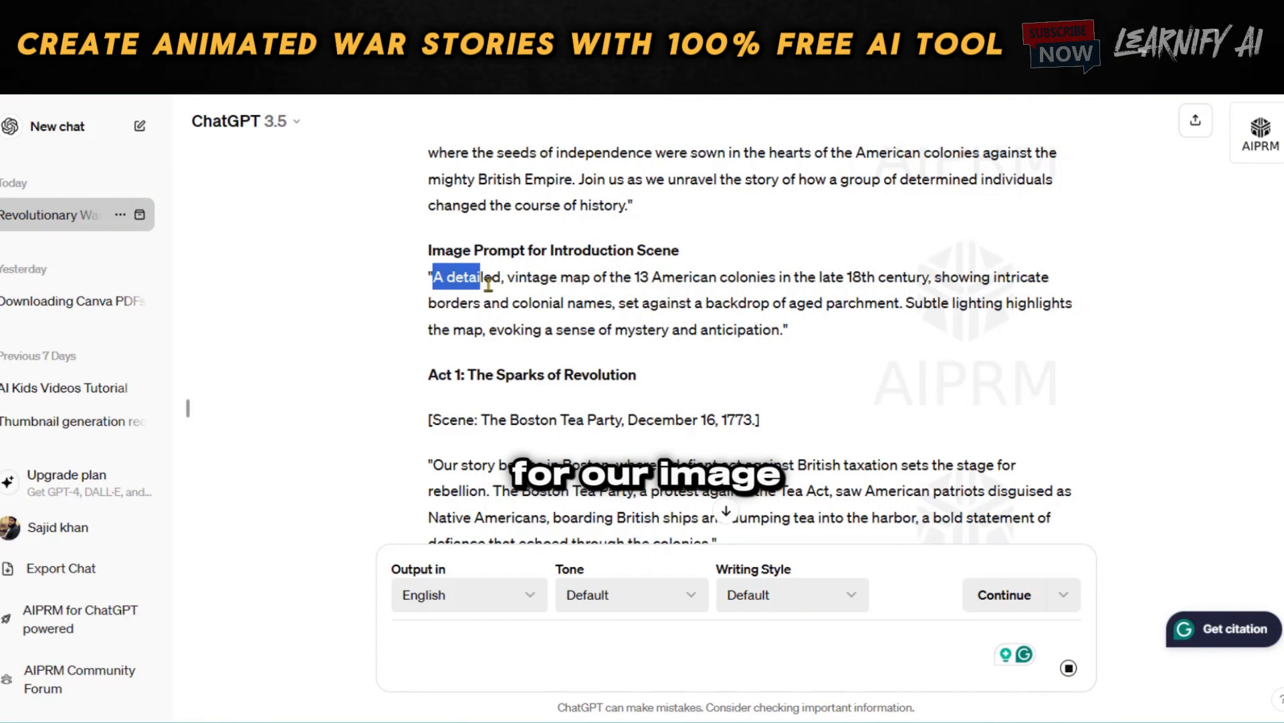
{"action": "left_click_drag", "start_coordinate": [488, 284], "coordinate": [712, 322]}
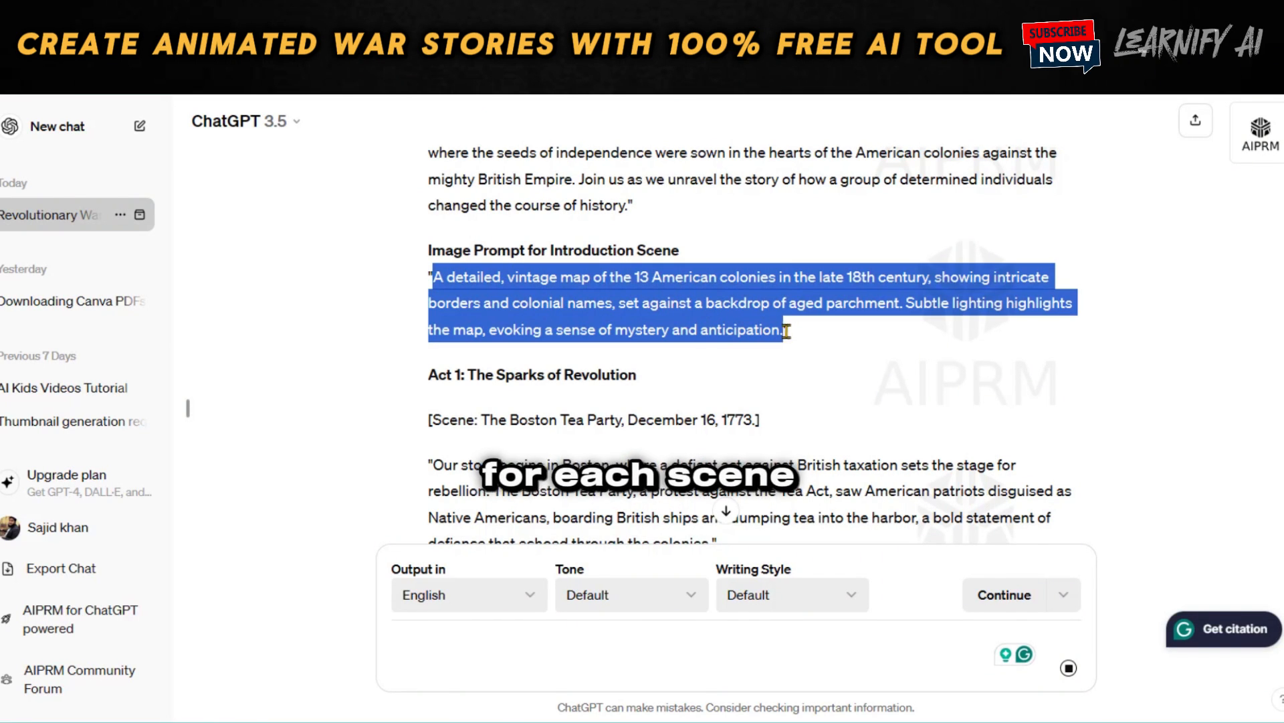
{"action": "right_click", "coordinate": [721, 295]}
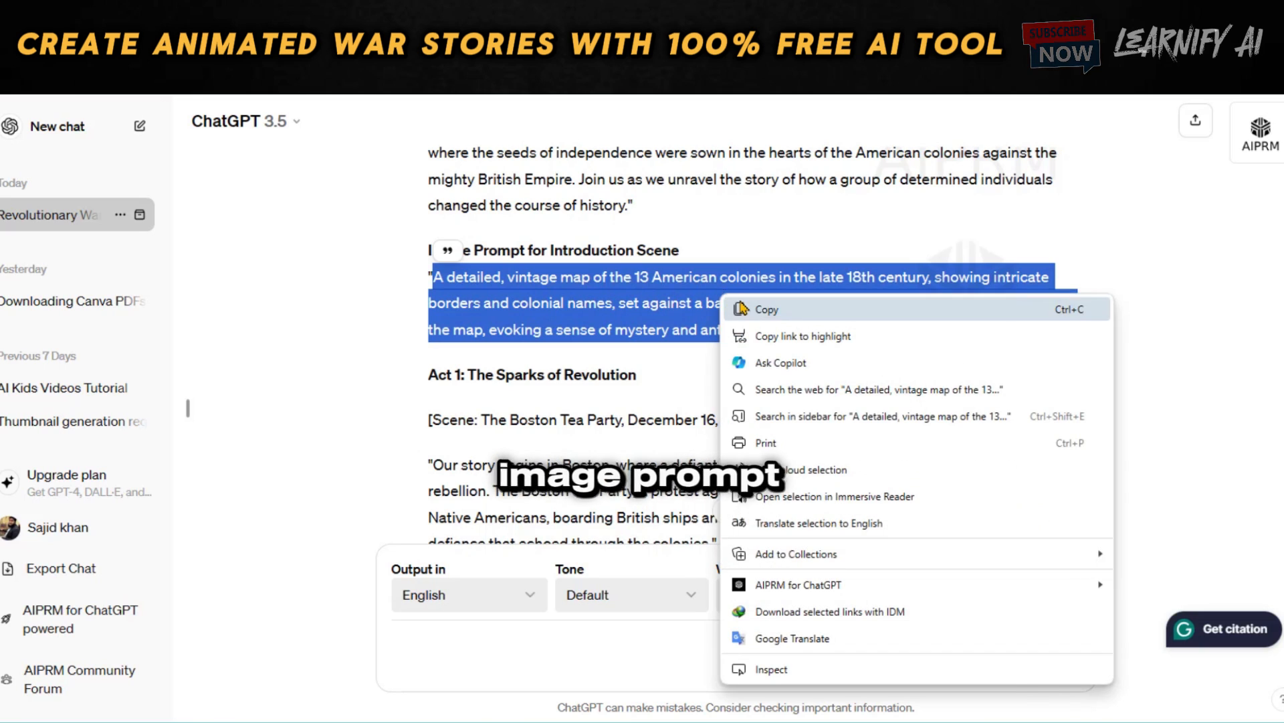
{"action": "left_click", "coordinate": [743, 309]}
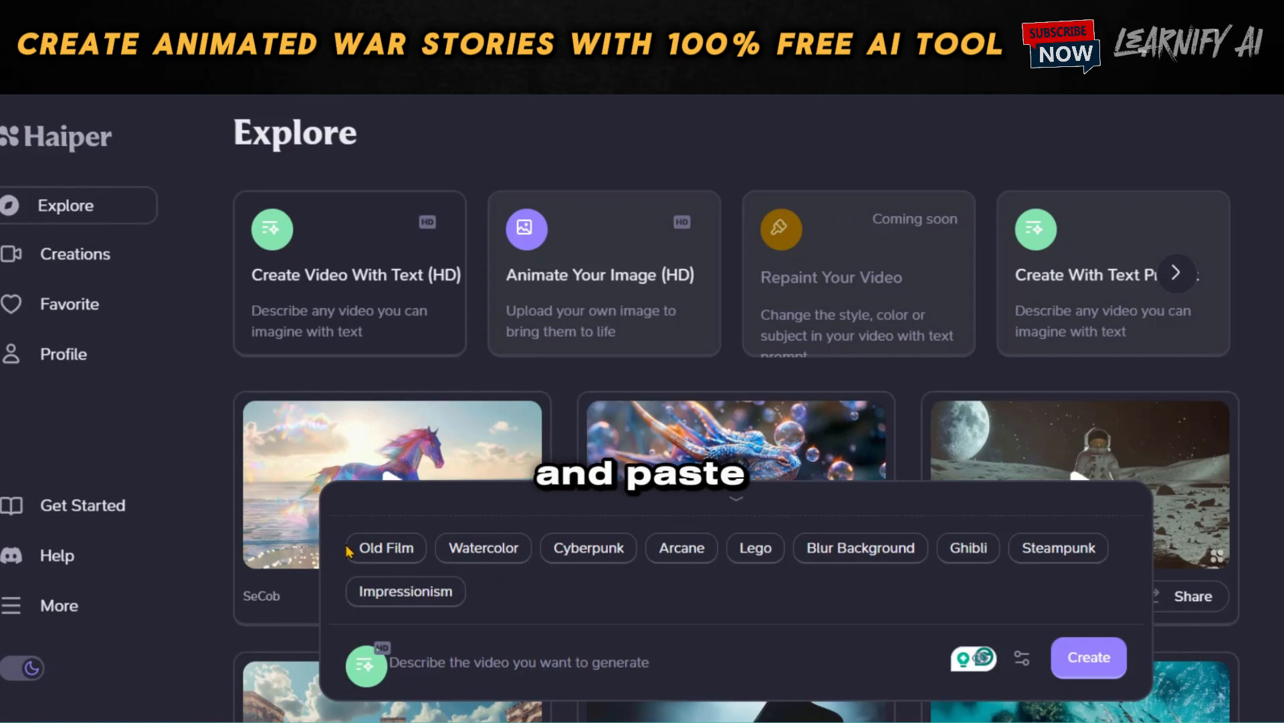
{"action": "left_click", "coordinate": [472, 681]}
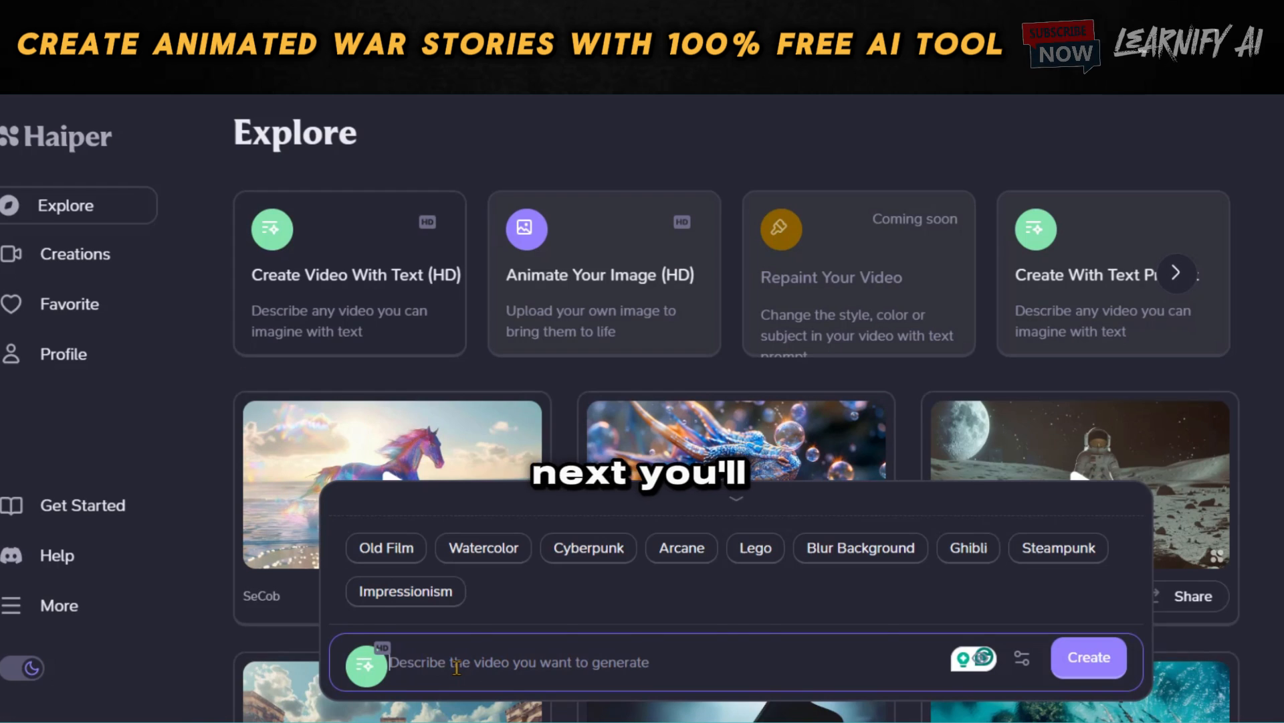
{"action": "key", "text": "ctrl+v"}
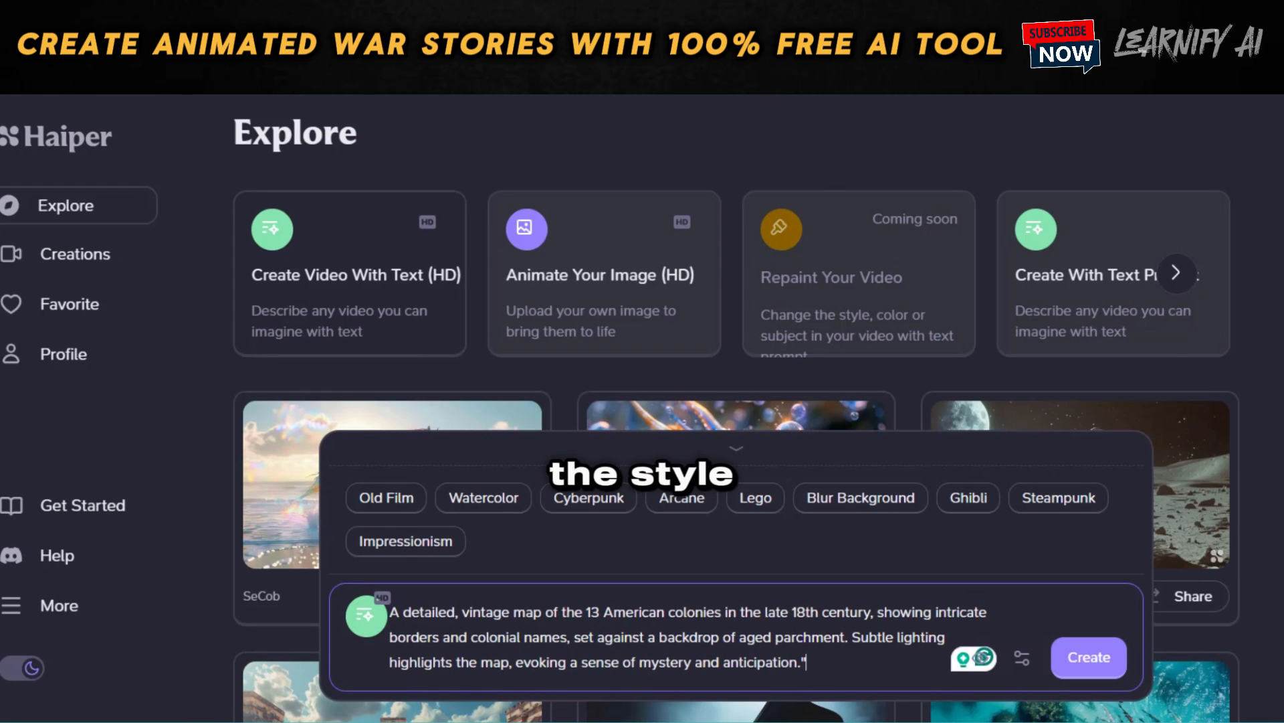
Step: Add the Old Film style to the vintage map prompt and generate the video
{"action": "left_click", "coordinate": [668, 178]}
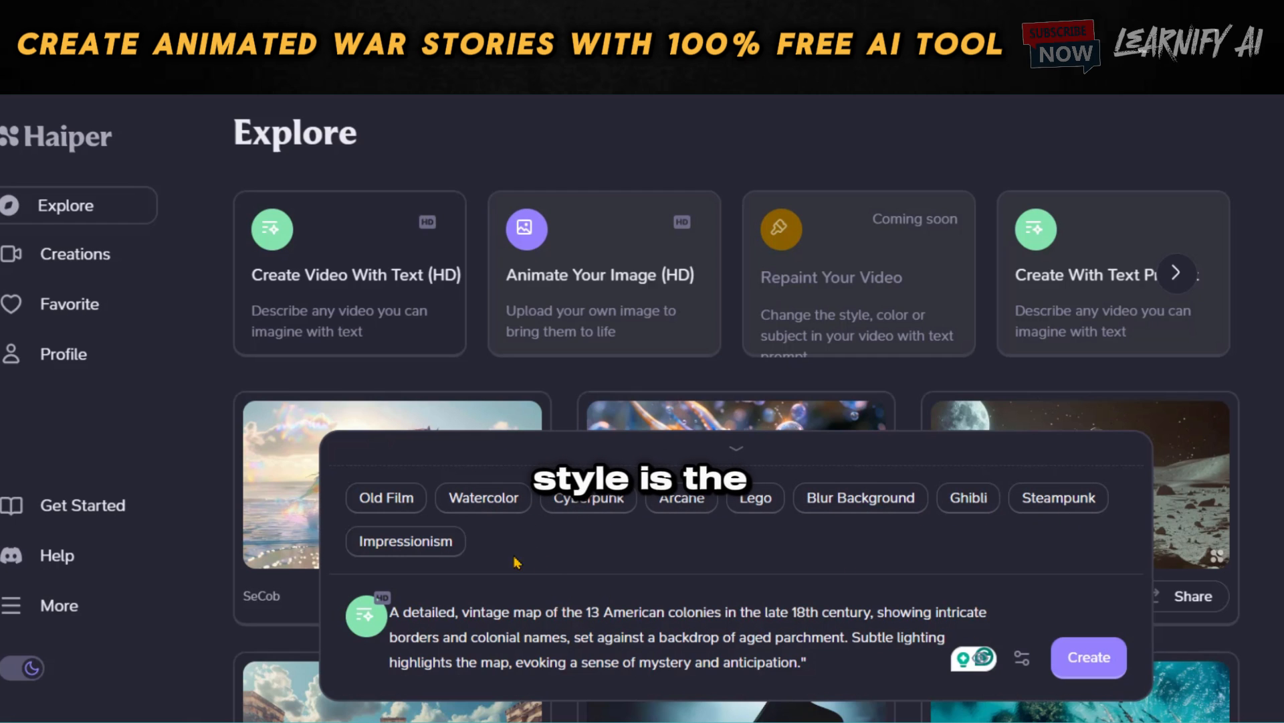
{"action": "left_click", "coordinate": [390, 499]}
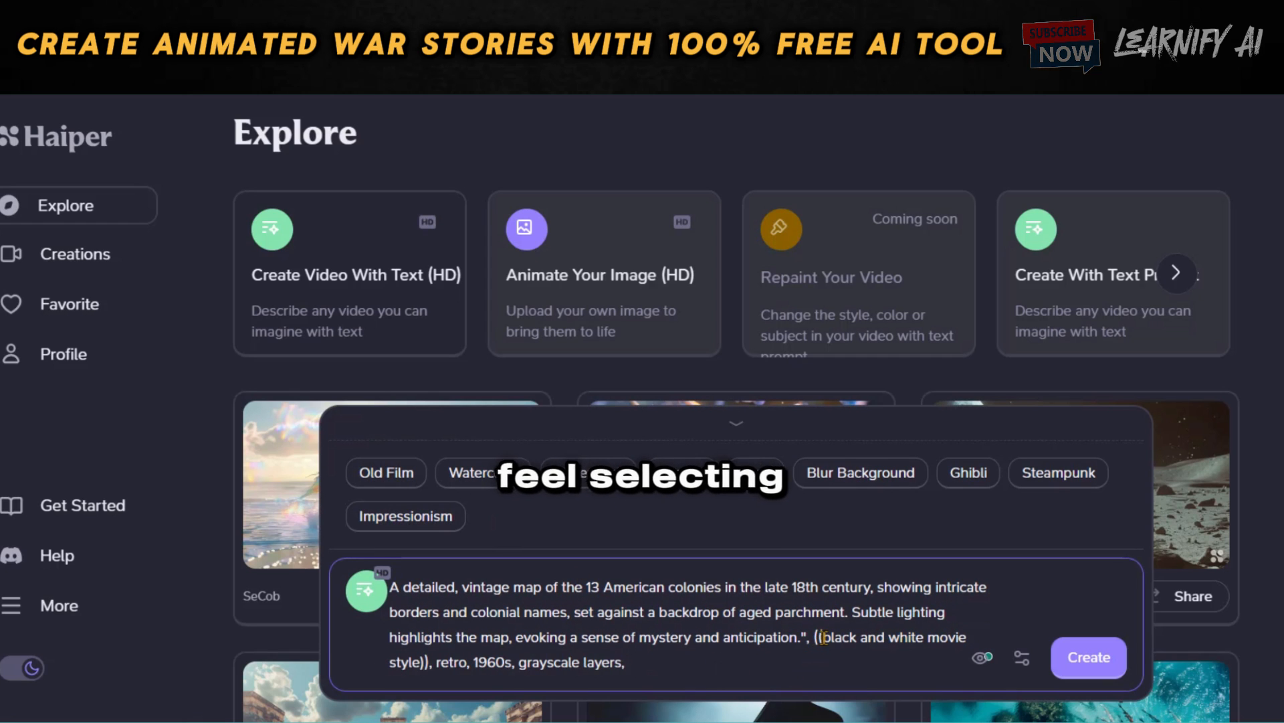
{"action": "left_click_drag", "start_coordinate": [816, 636], "coordinate": [838, 661]}
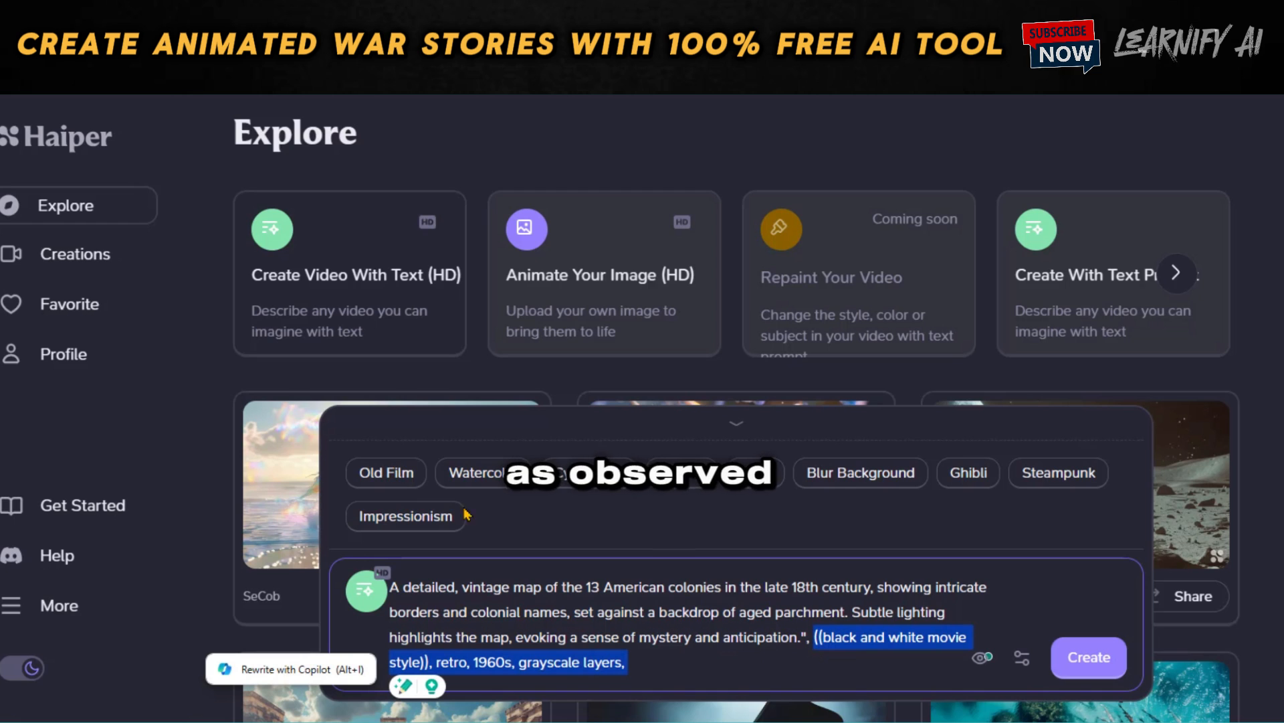
{"action": "left_click", "coordinate": [816, 637]}
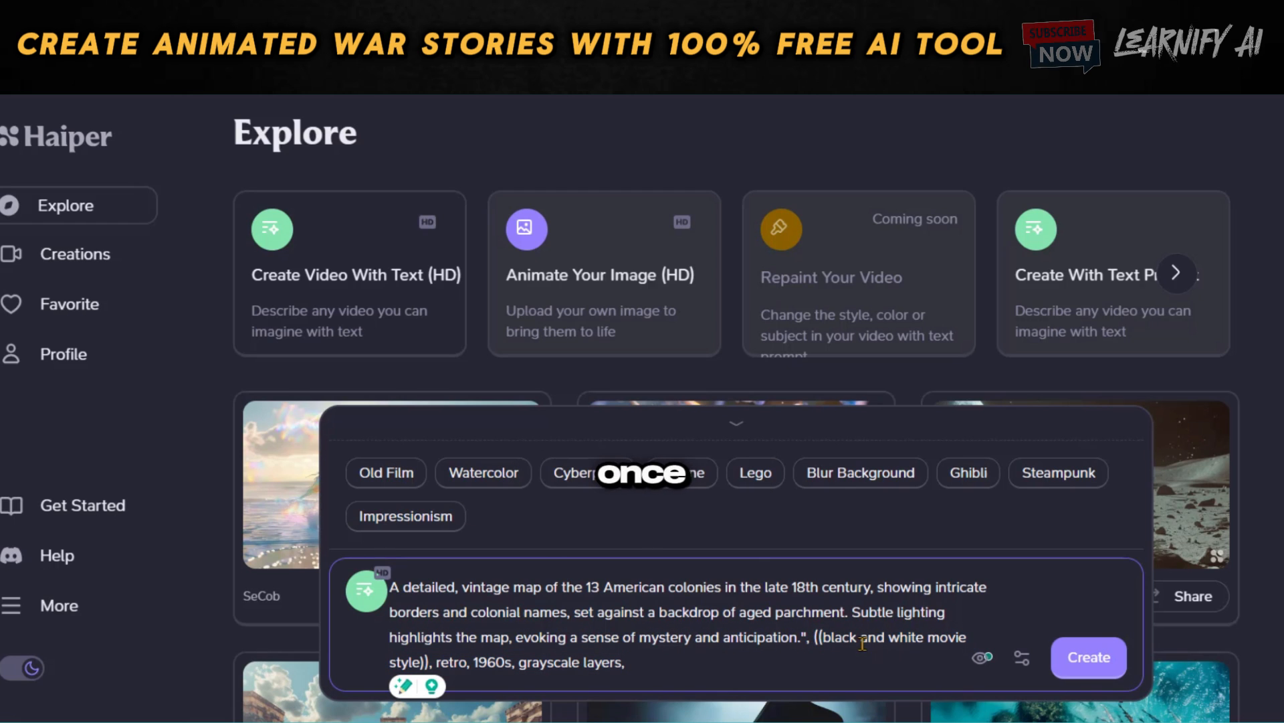
{"action": "left_click", "coordinate": [1084, 662]}
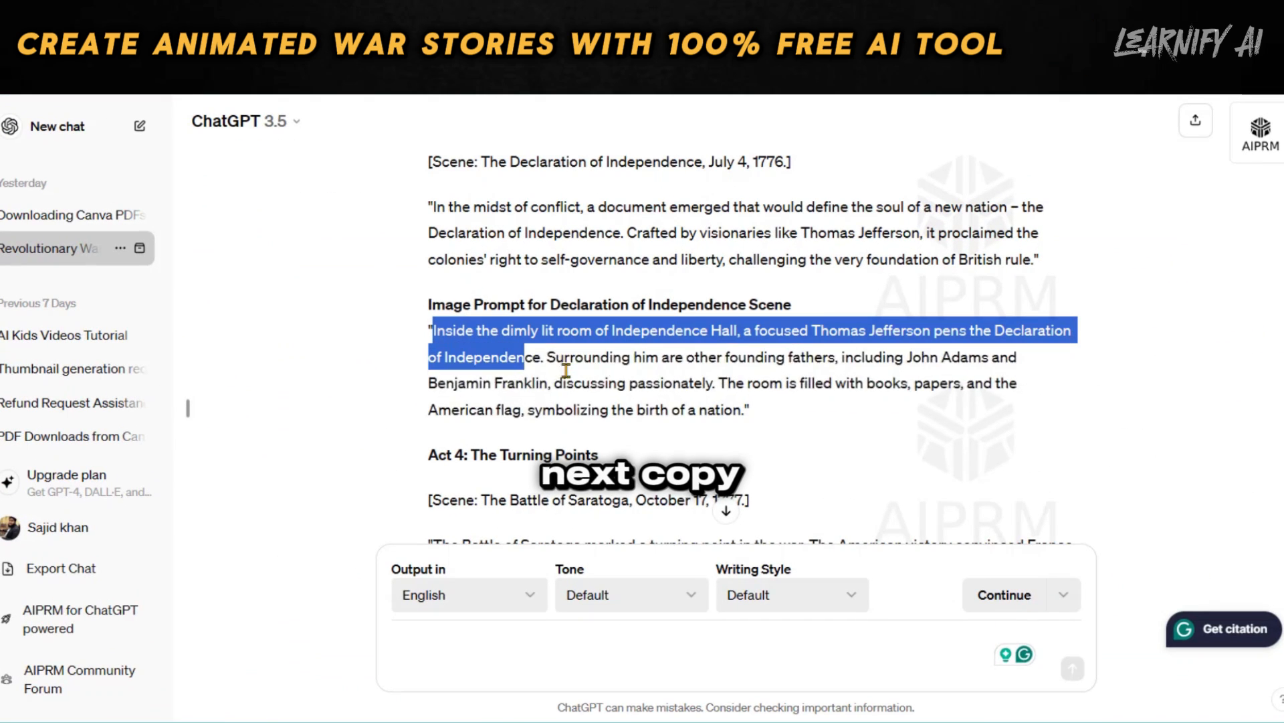
Step: Generate a Haiper video from ChatGPT's Declaration of Independence image prompt in the Old Film style
{"action": "left_click_drag", "start_coordinate": [556, 356], "coordinate": [738, 414]}
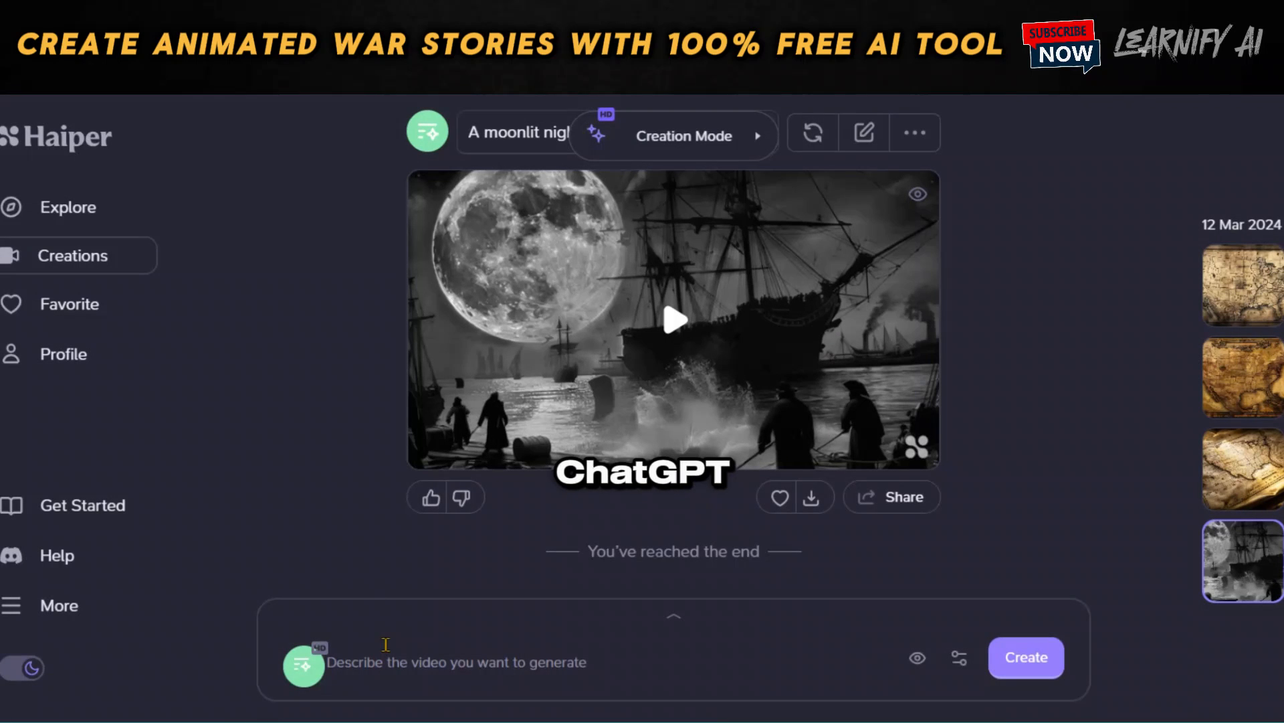
{"action": "left_click", "coordinate": [384, 659]}
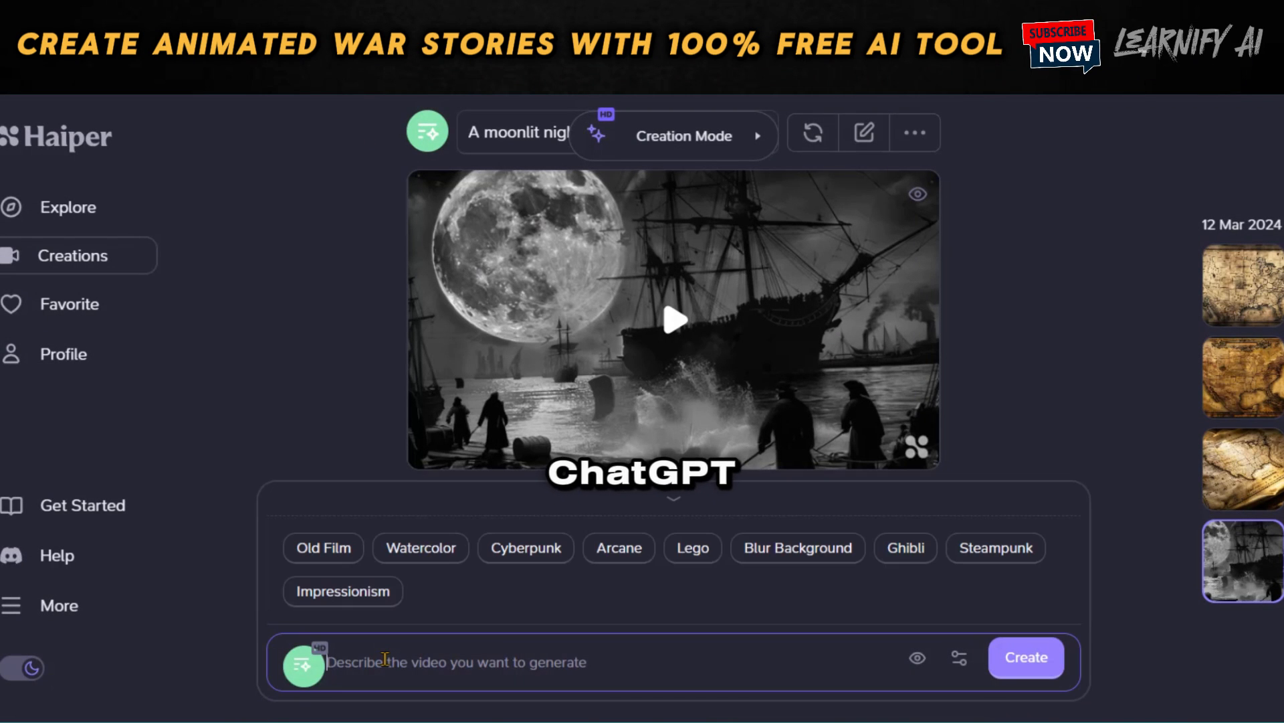
{"action": "key", "text": "ctrl+v"}
{"action": "left_click", "coordinate": [323, 471]}
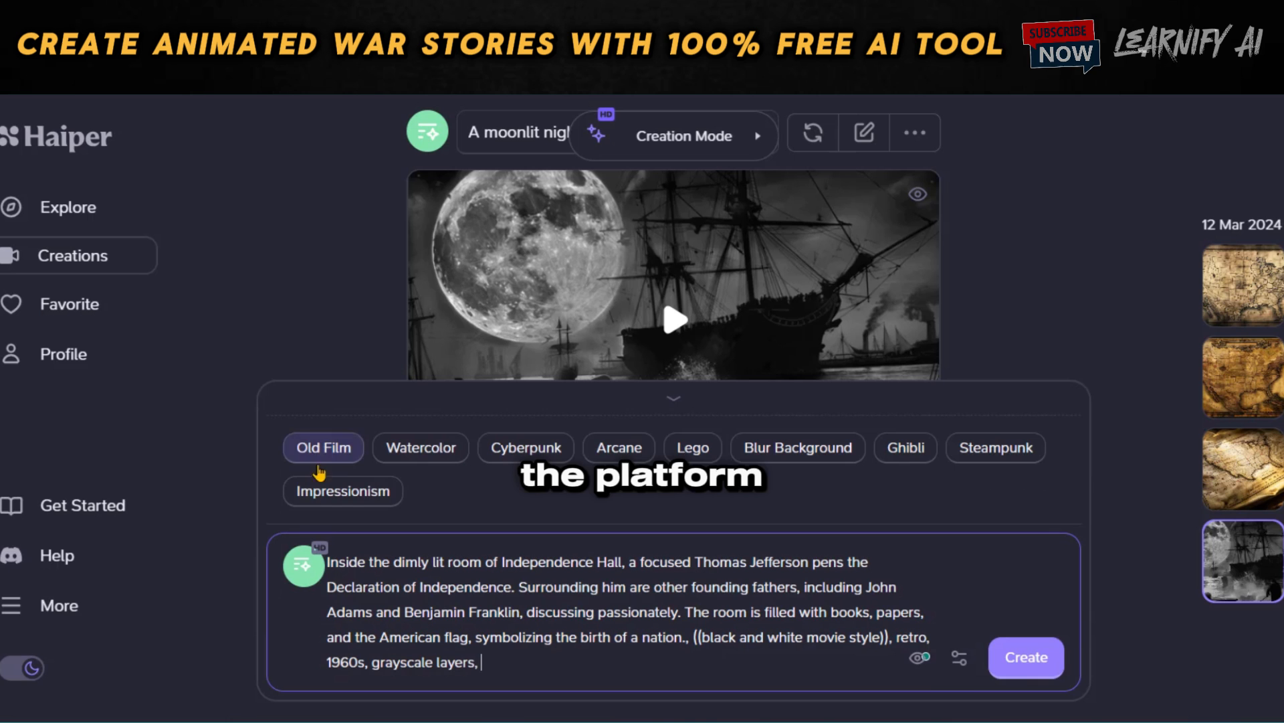
{"action": "left_click", "coordinate": [1026, 657]}
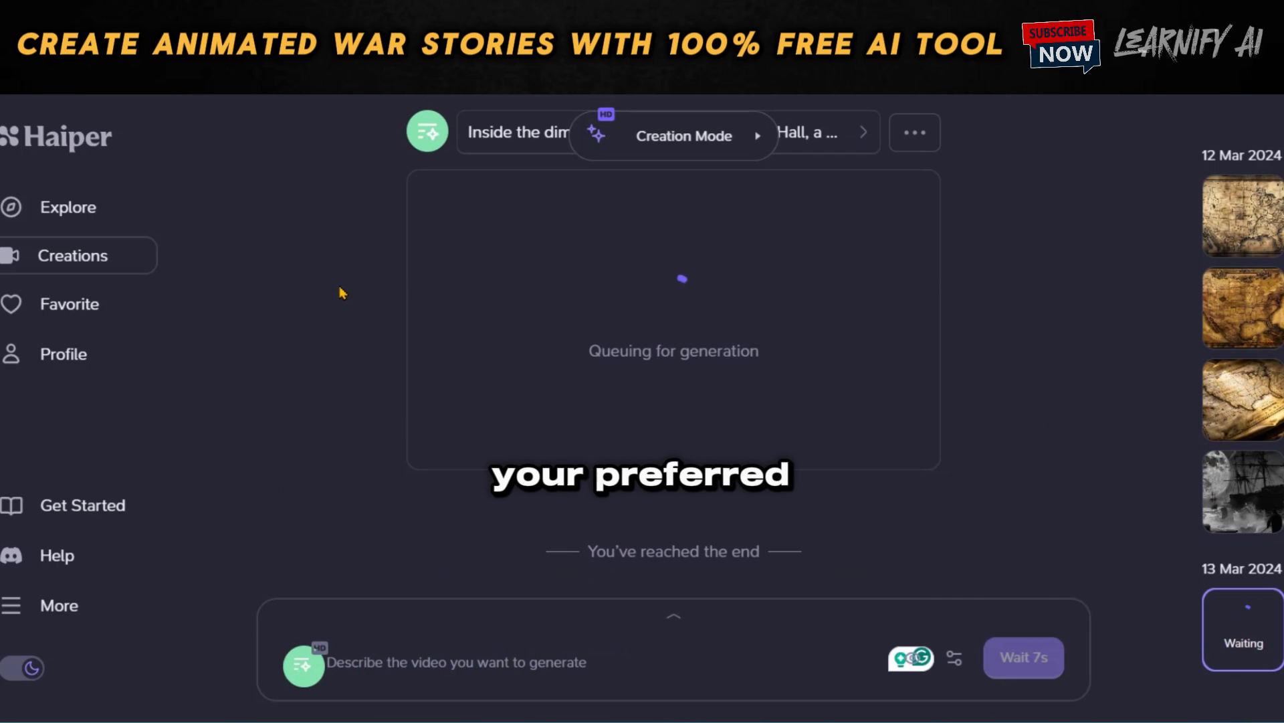
Step: Generate a Haiper video from ChatGPT's Battle of Saratoga image prompt in the Old Film style
{"action": "scroll", "coordinate": [467, 167], "scroll_direction": "up", "scroll_amount": 3}
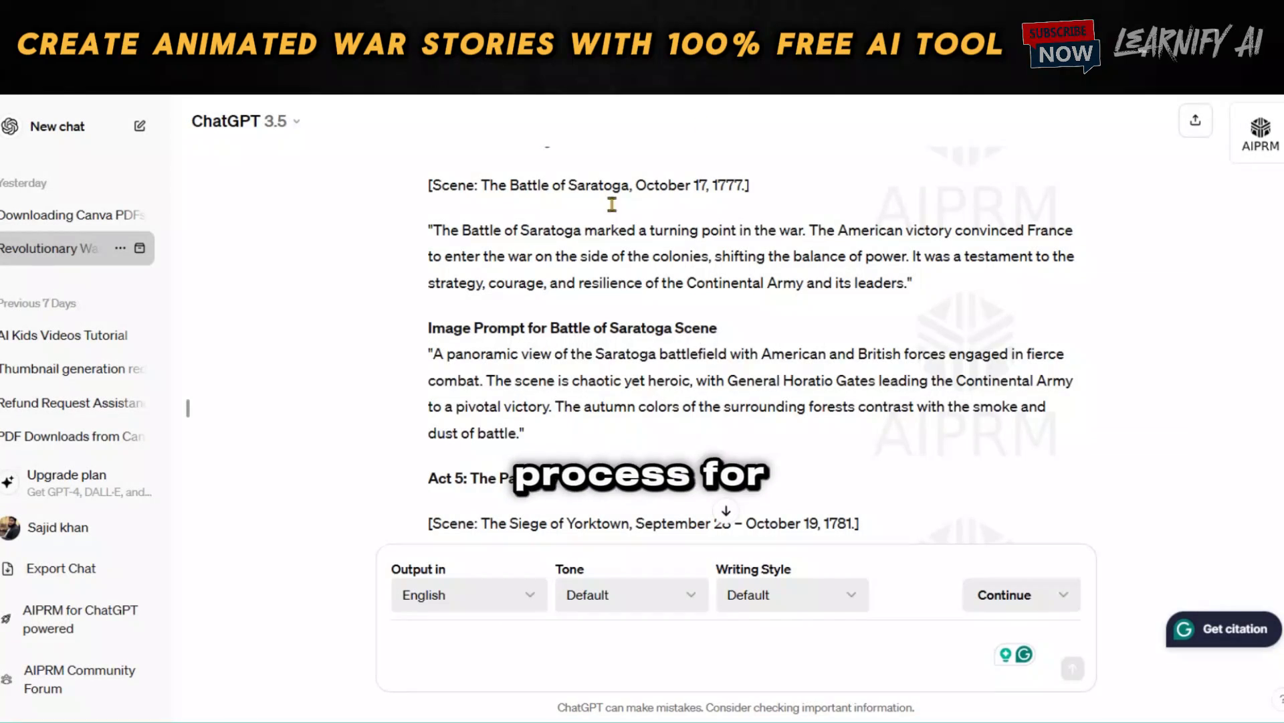
{"action": "left_click_drag", "start_coordinate": [431, 353], "coordinate": [522, 433]}
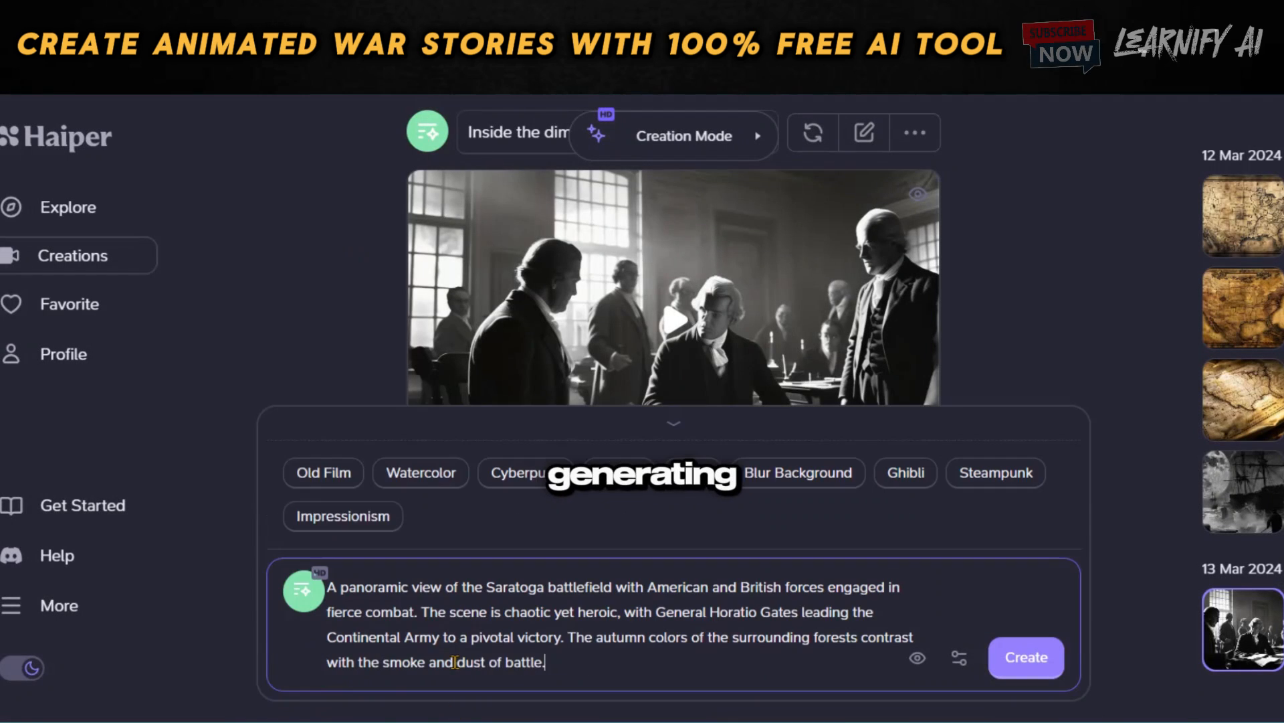
{"action": "left_click", "coordinate": [323, 471]}
{"action": "left_click", "coordinate": [1026, 657]}
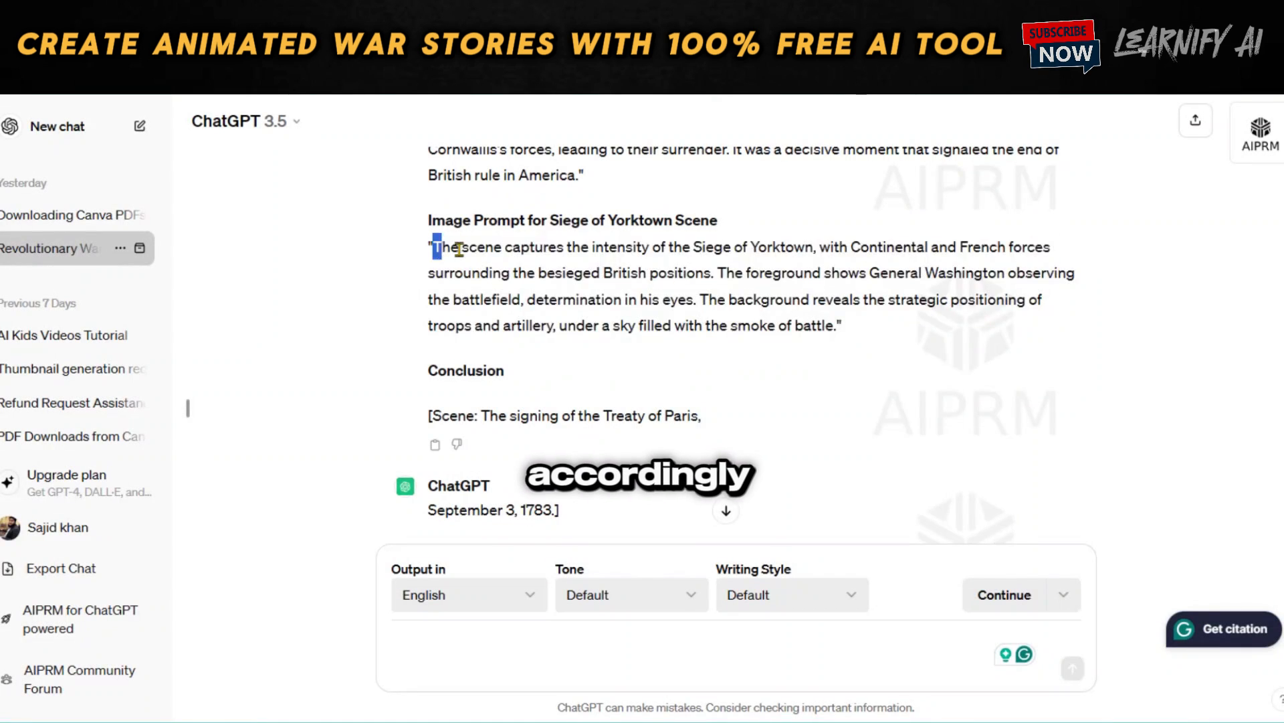
Step: Copy the Siege of Yorktown image prompt from ChatGPT into Haiper and generate its video
{"action": "left_click_drag", "start_coordinate": [436, 244], "coordinate": [753, 353]}
{"action": "right_click", "coordinate": [752, 353]}
{"action": "left_click", "coordinate": [799, 382]}
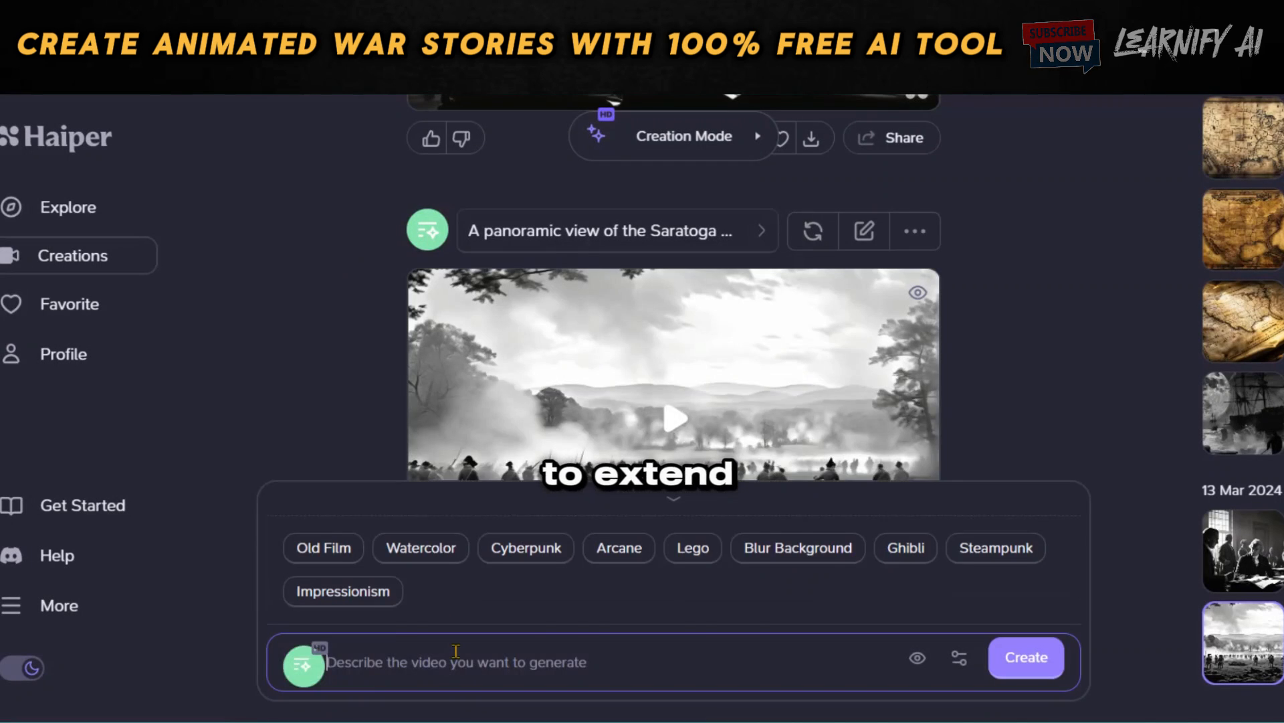
{"action": "key", "text": "ctrl+v"}
{"action": "left_click", "coordinate": [1017, 659]}
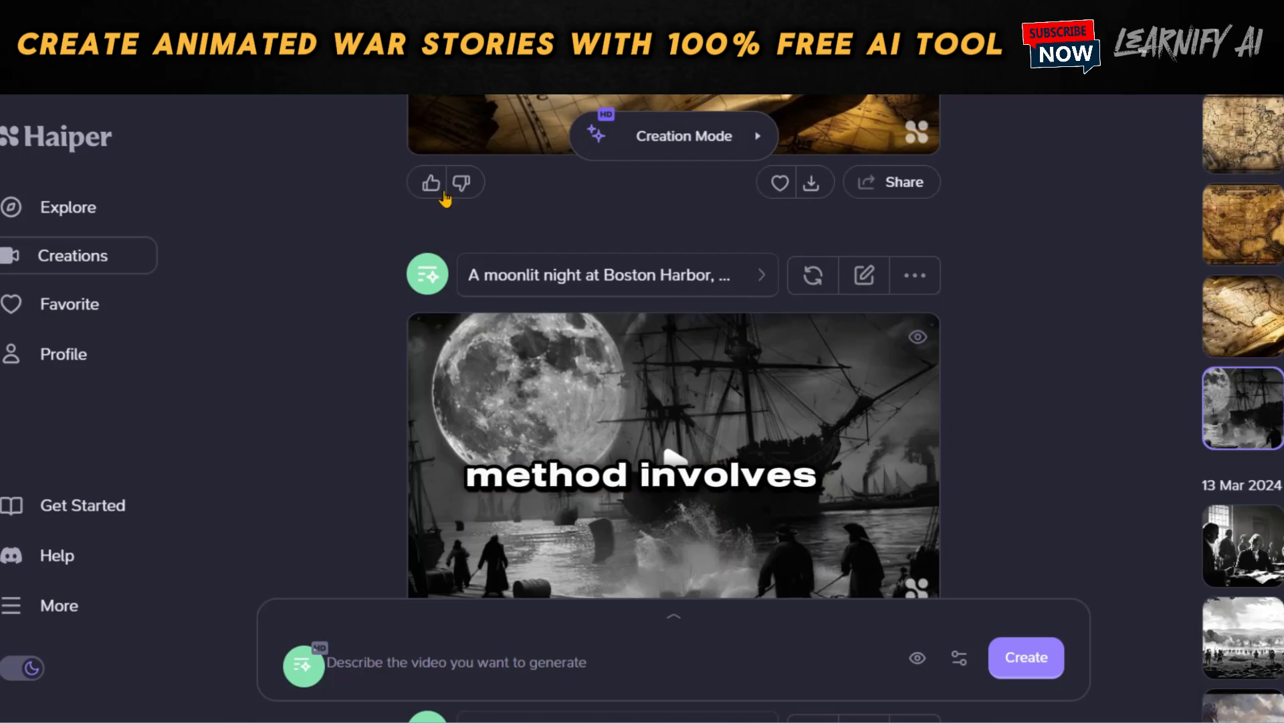
Step: Copy the prompt of the existing Boston Harbor video, without its style text, into a new creation and apply the Watercolor style
{"action": "left_click", "coordinate": [761, 276]}
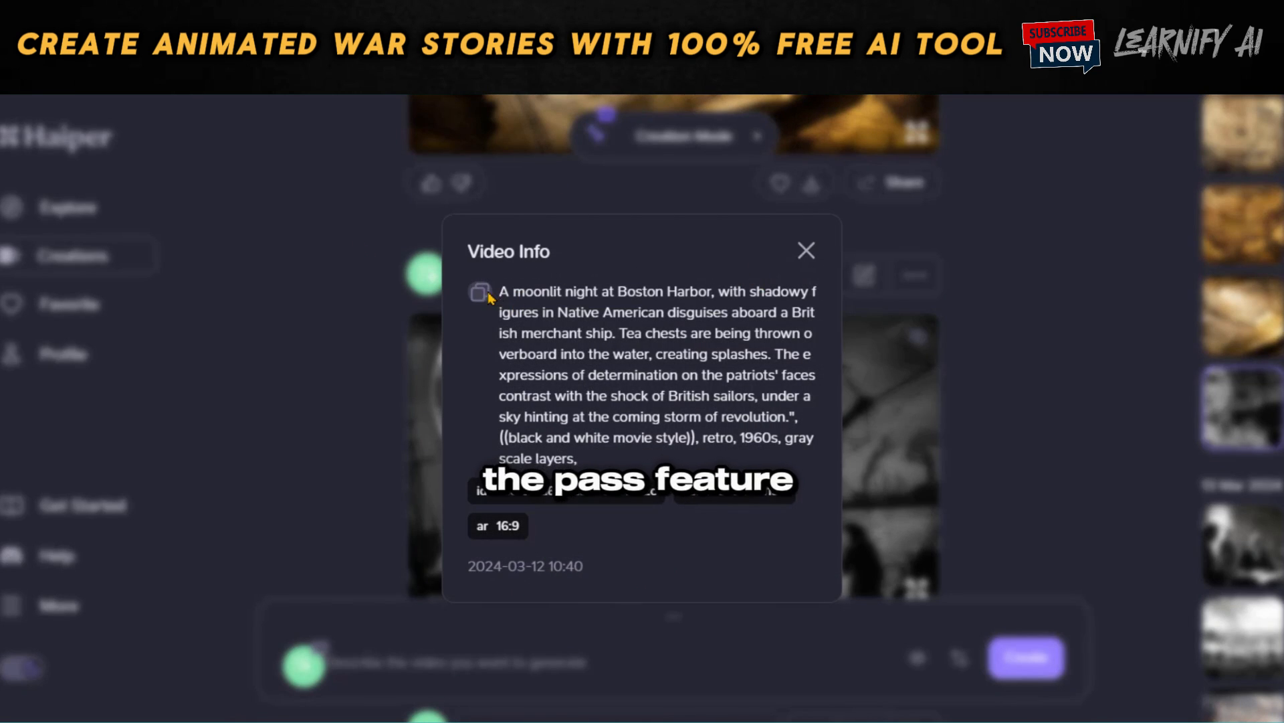
{"action": "left_click_drag", "start_coordinate": [490, 298], "coordinate": [646, 457]}
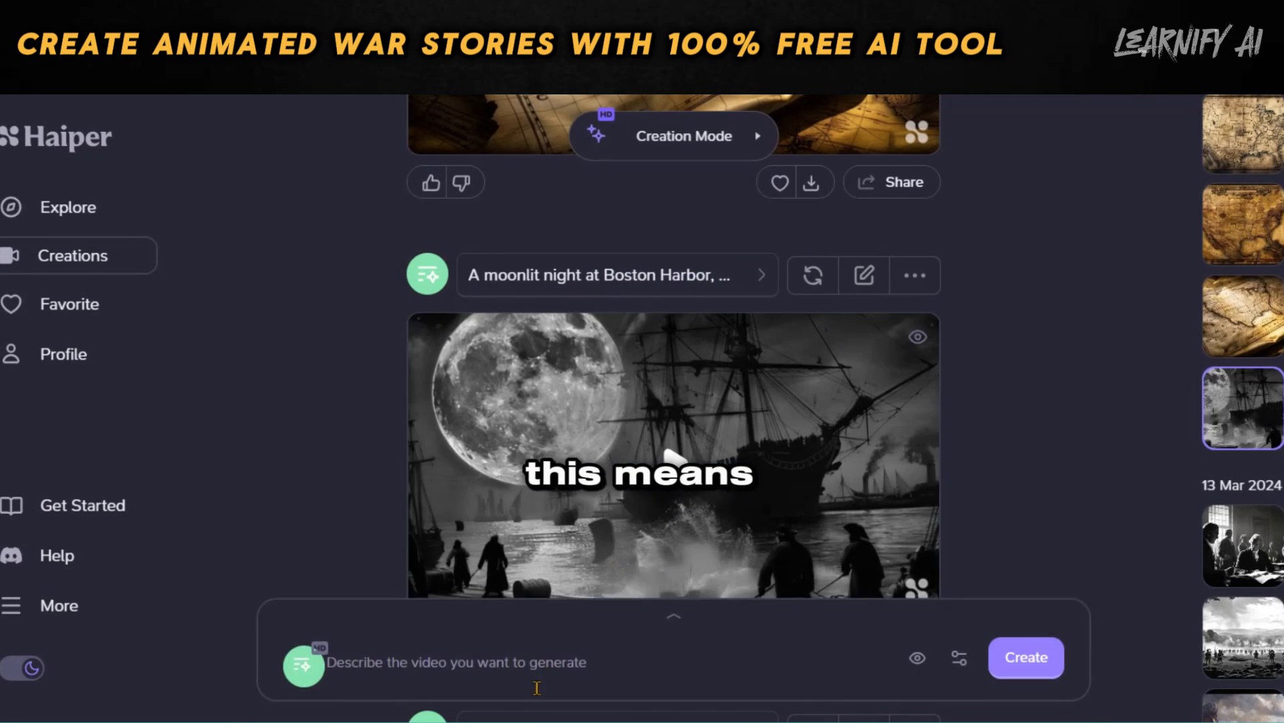
{"action": "key", "text": "ctrl+v"}
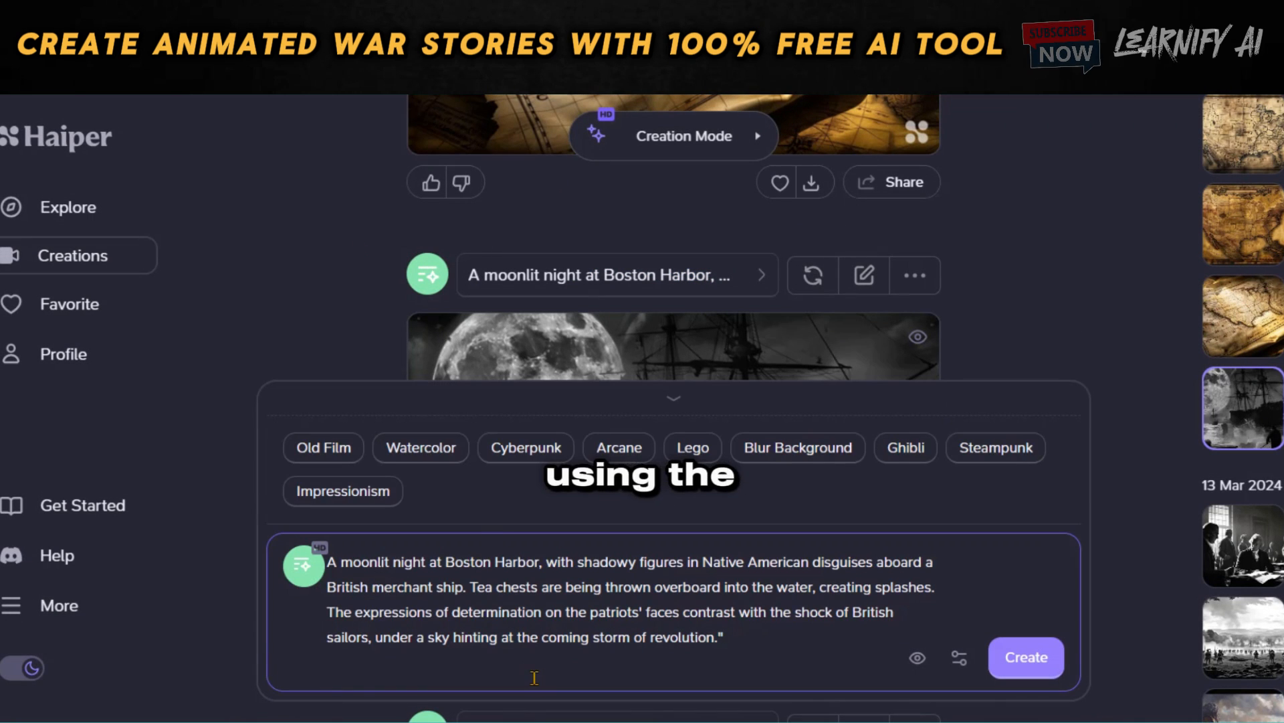
{"action": "left_click", "coordinate": [421, 447]}
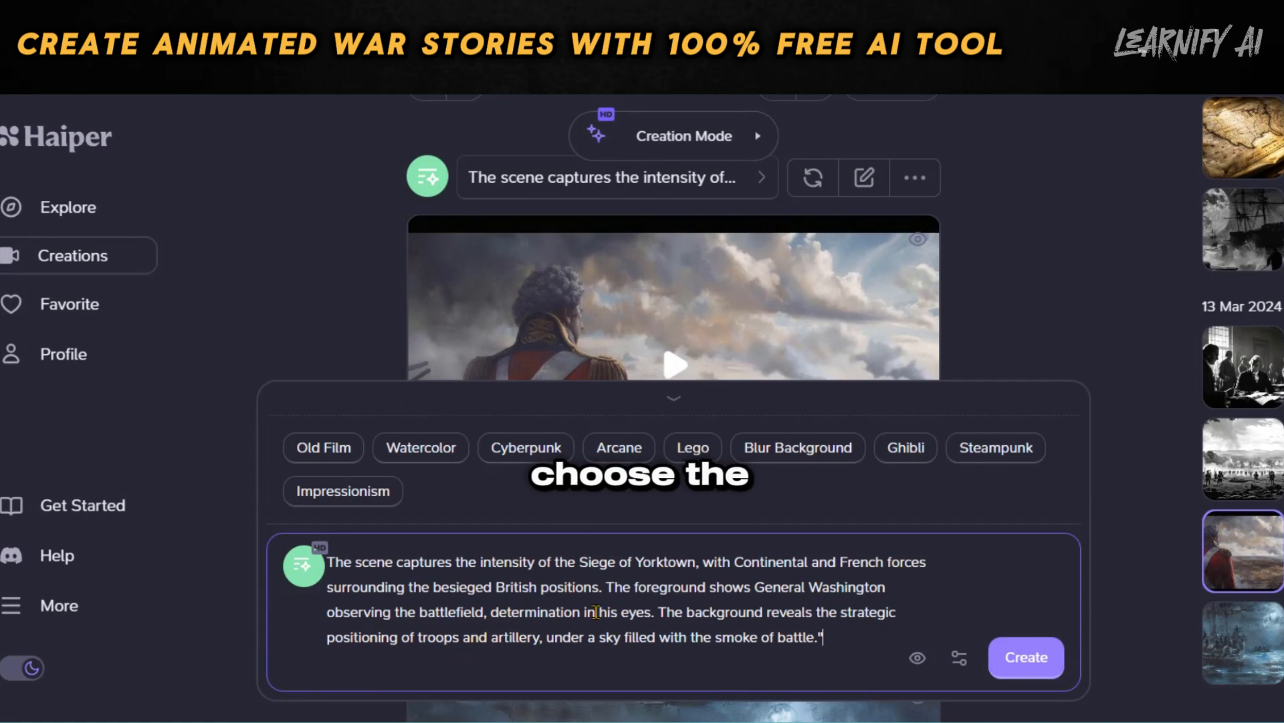
Step: Generate another video from the Siege of Yorktown prompt in the Ghibli style
{"action": "left_click", "coordinate": [906, 422]}
{"action": "left_click", "coordinate": [1011, 664]}
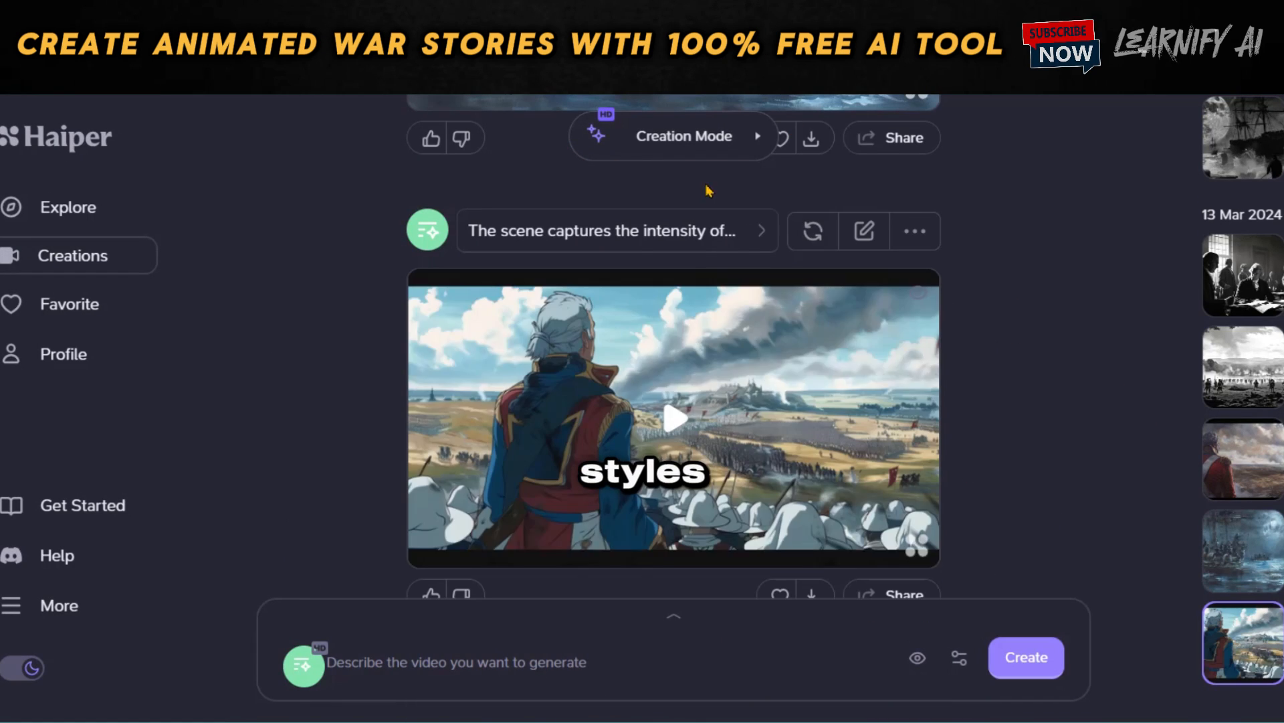
Step: Copy the prompt of the existing Siege of Yorktown video into a new creation and apply the Blur Background style
{"action": "left_click", "coordinate": [760, 230]}
{"action": "left_click_drag", "start_coordinate": [500, 291], "coordinate": [640, 333]}
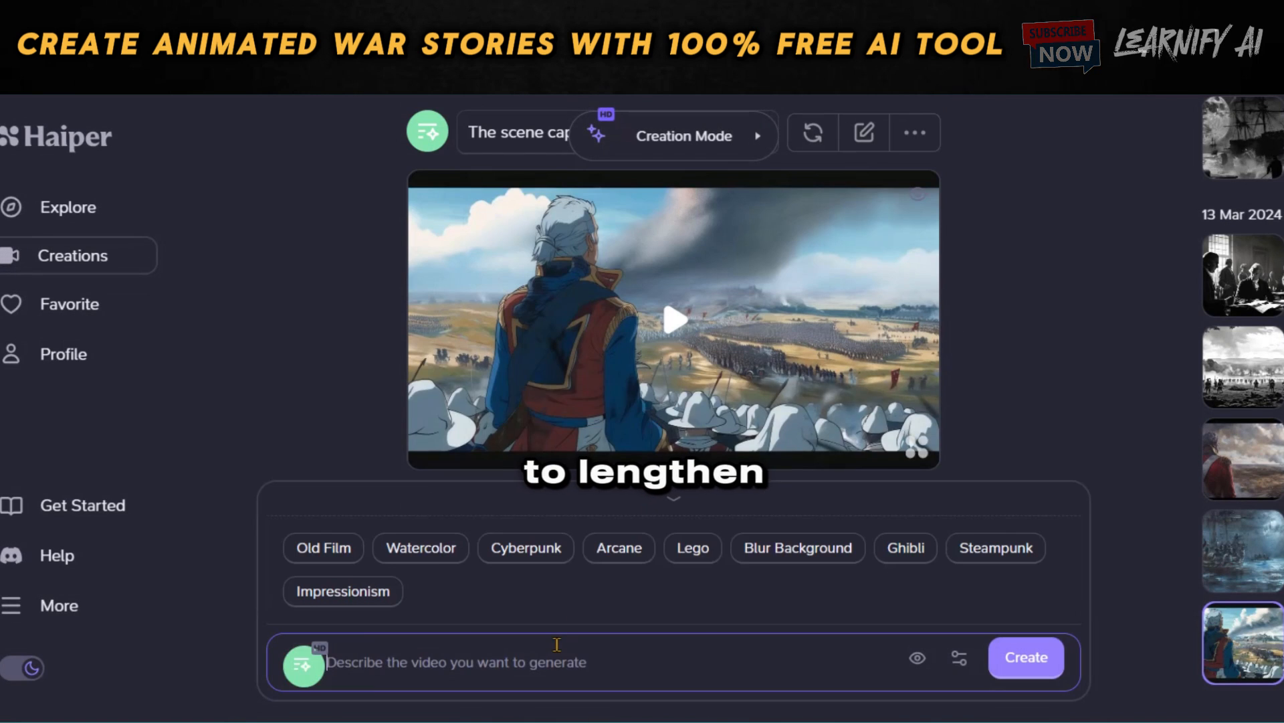
{"action": "key", "text": "ctrl+v"}
{"action": "left_click", "coordinate": [798, 422]}
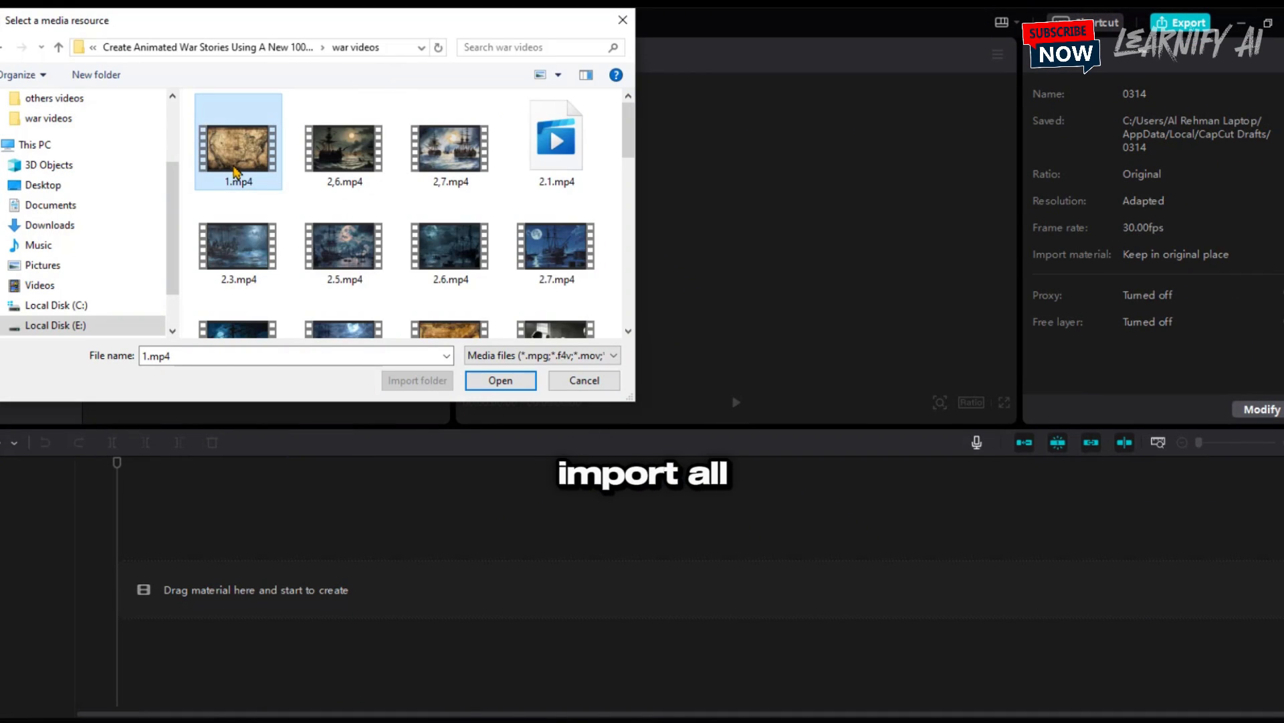
Step: Switch to CapCut and import all clips from the "war videos" folder
{"action": "key", "text": "ctrl+a"}
{"action": "scroll", "coordinate": [401, 214], "scroll_direction": "down", "scroll_amount": 5}
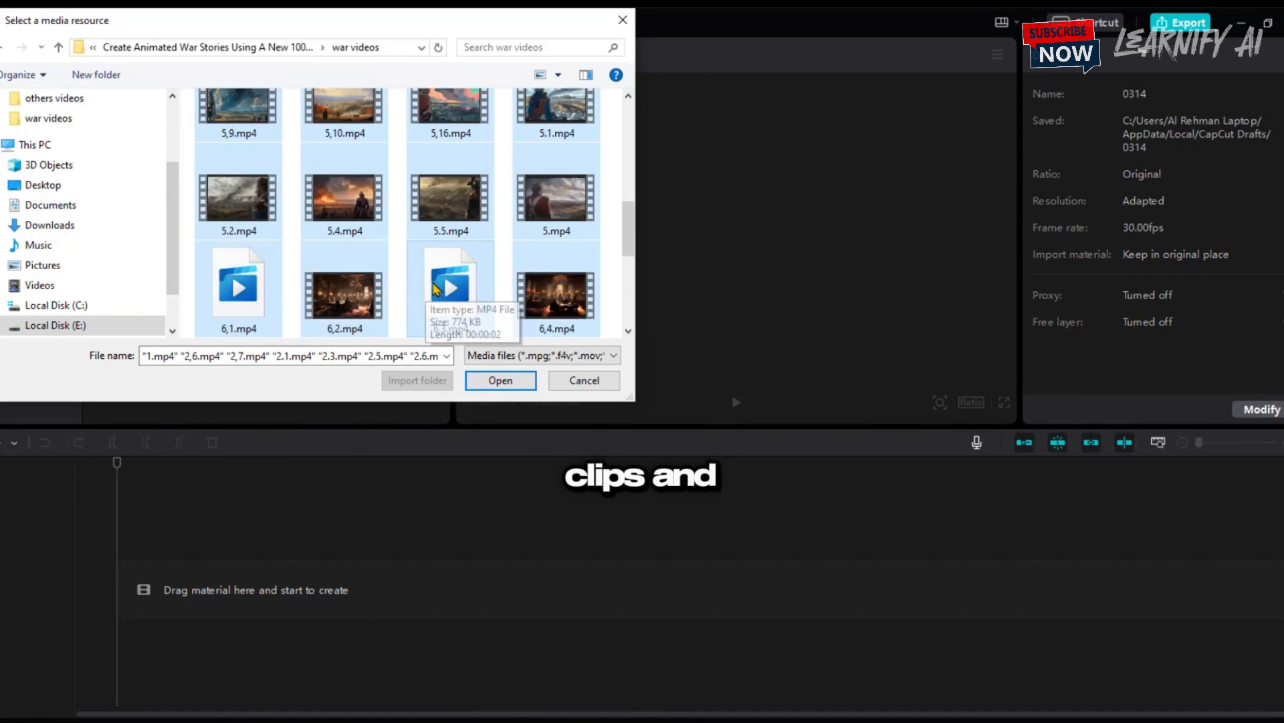
{"action": "left_click", "coordinate": [500, 380]}
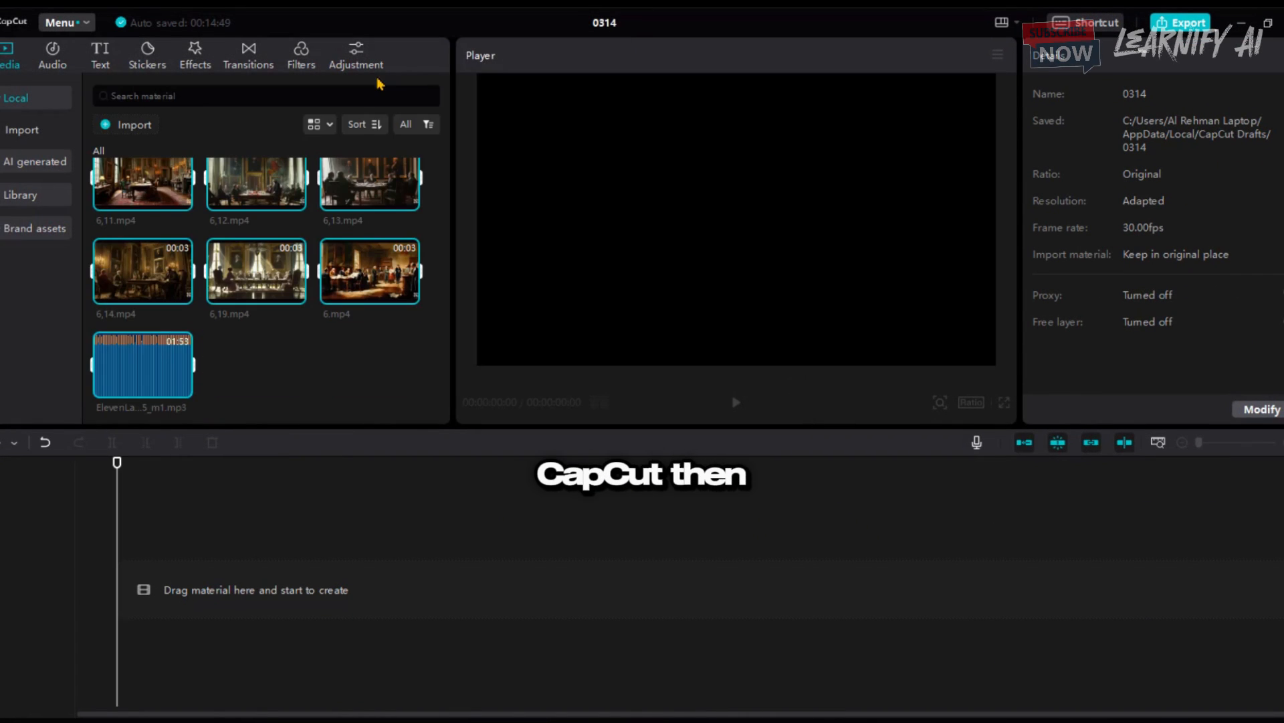
Step: Place the ElevenLabs voiceover at the start of the timeline and set the project's aspect ratio to 16:9
{"action": "left_click_drag", "start_coordinate": [115, 366], "coordinate": [122, 668]}
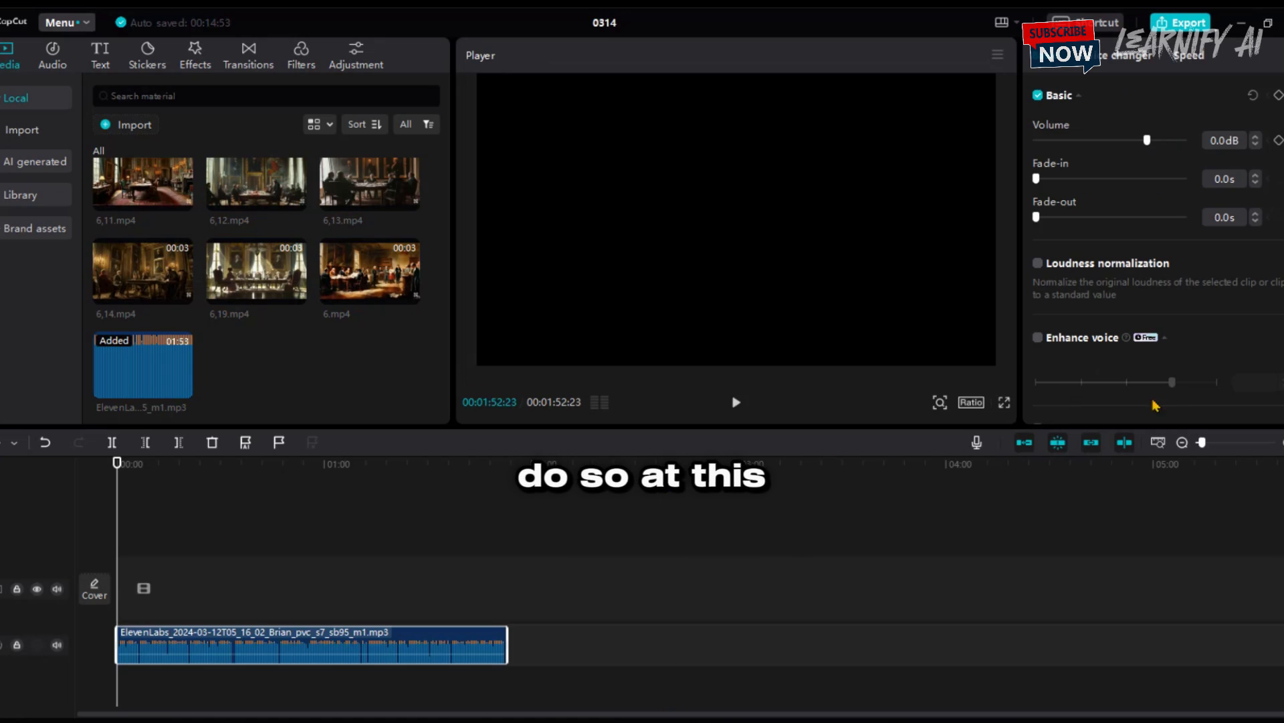
{"action": "left_click", "coordinate": [971, 402]}
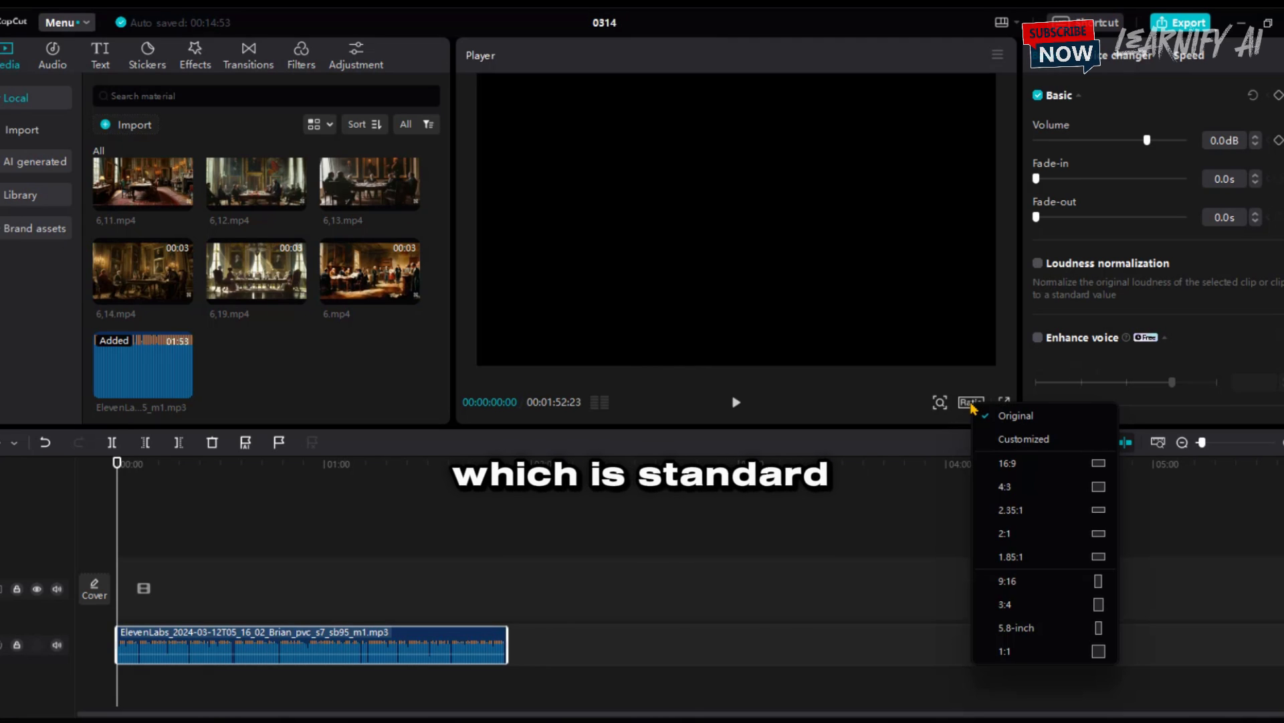
{"action": "left_click", "coordinate": [1005, 464]}
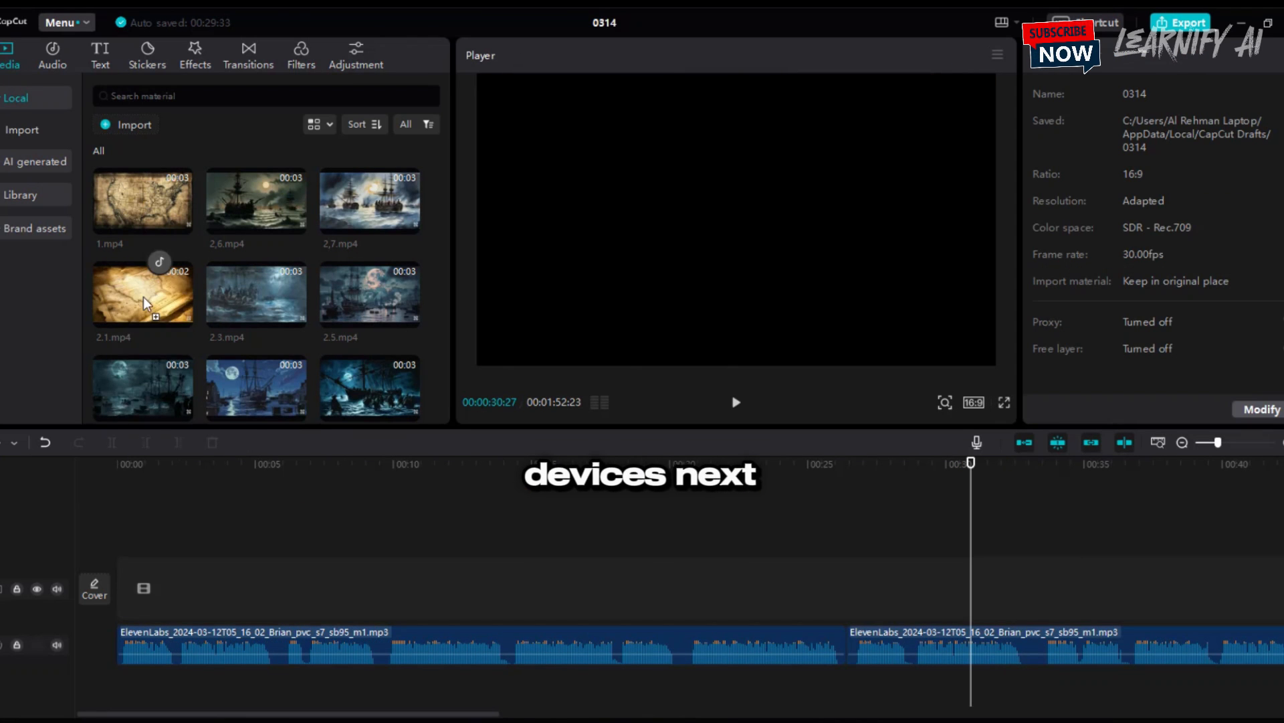
Step: Place the map clips 1.mp4, 2.1.mp4 and 2.mp4 in sequence on the video track above the start of the voiceover
{"action": "left_click_drag", "start_coordinate": [142, 201], "coordinate": [134, 589]}
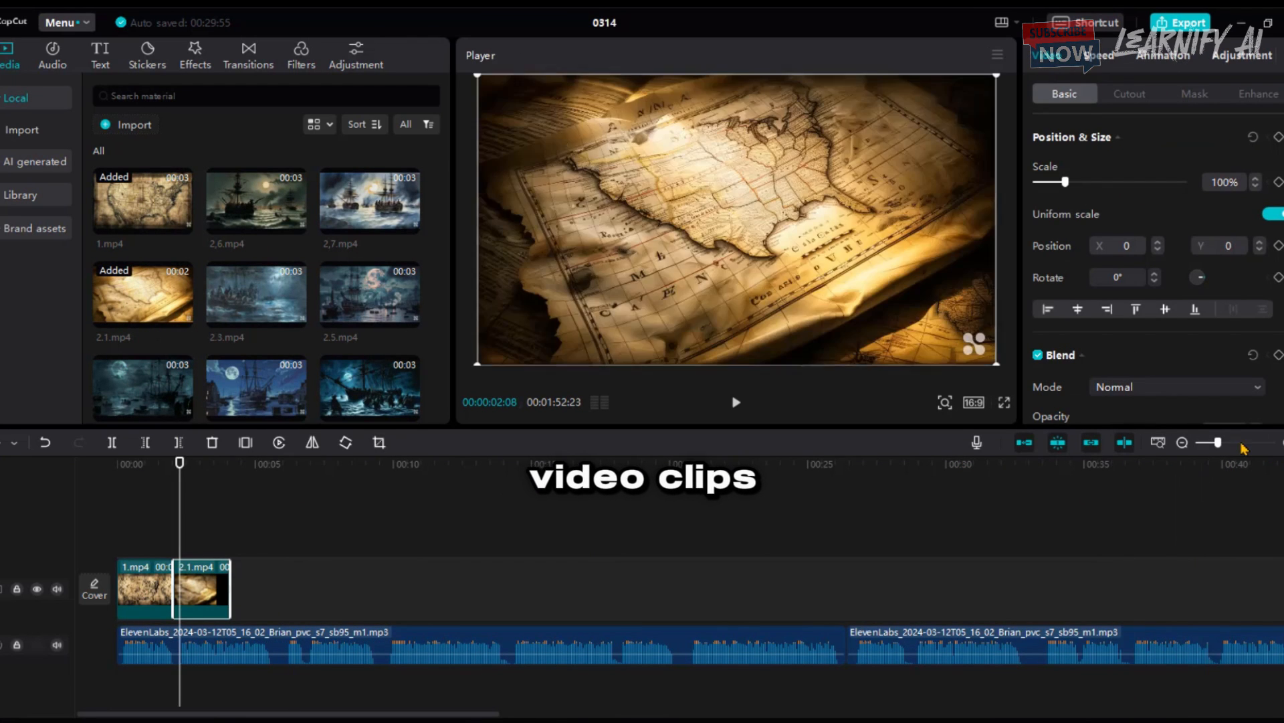
{"action": "scroll", "coordinate": [418, 669], "scroll_direction": "up", "scroll_amount": 3}
{"action": "left_click_drag", "start_coordinate": [229, 714], "coordinate": [213, 714]}
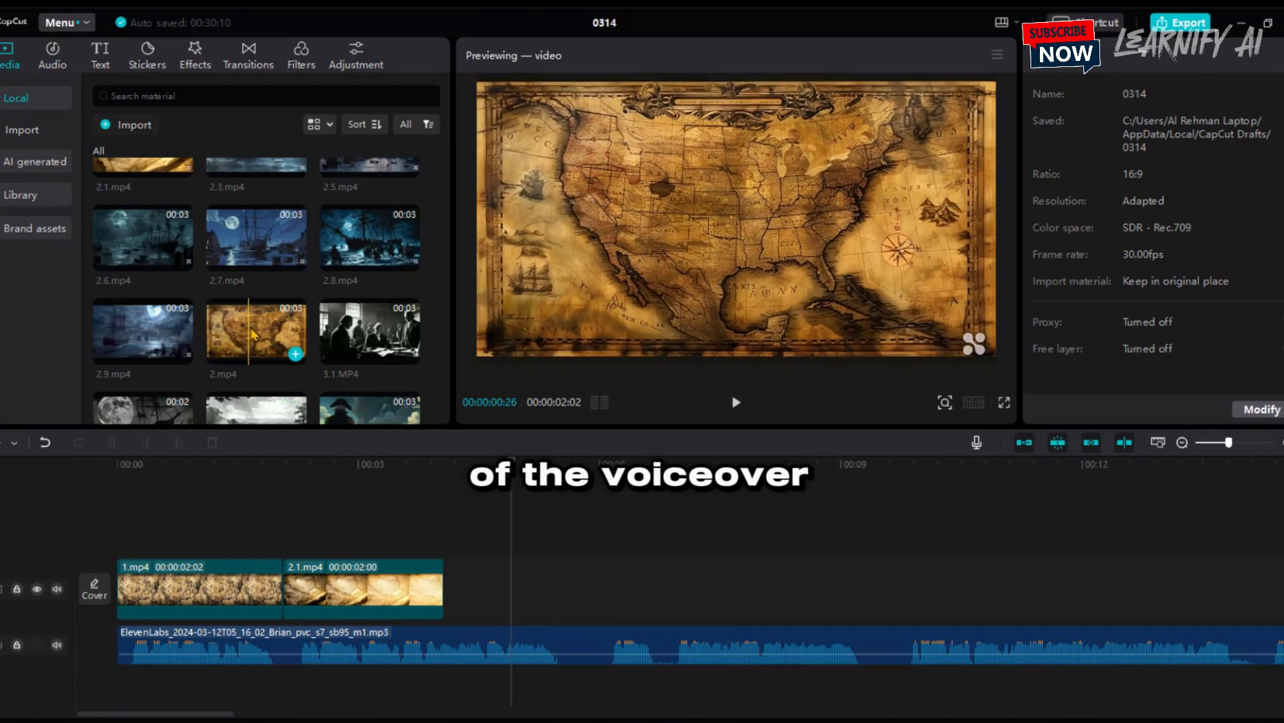
{"action": "left_click_drag", "start_coordinate": [252, 334], "coordinate": [443, 595]}
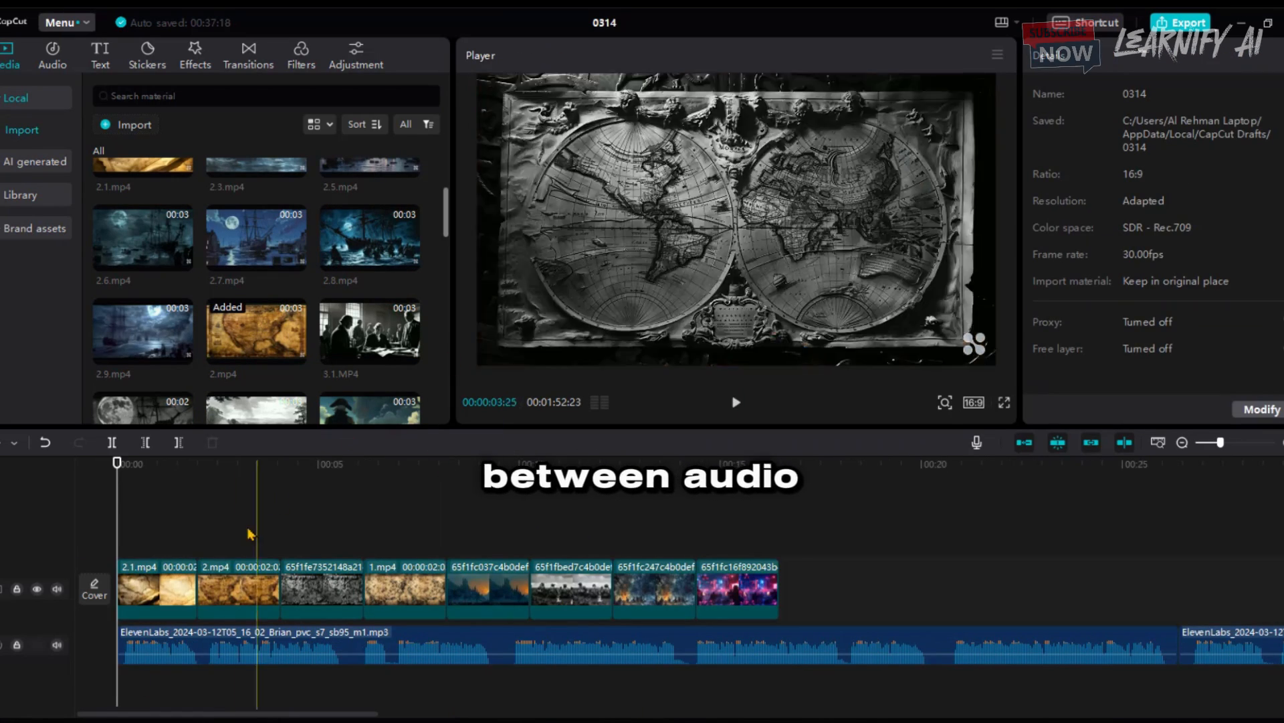
{"action": "left_click", "coordinate": [167, 589]}
{"action": "left_click", "coordinate": [233, 595], "text": "ctrl"}
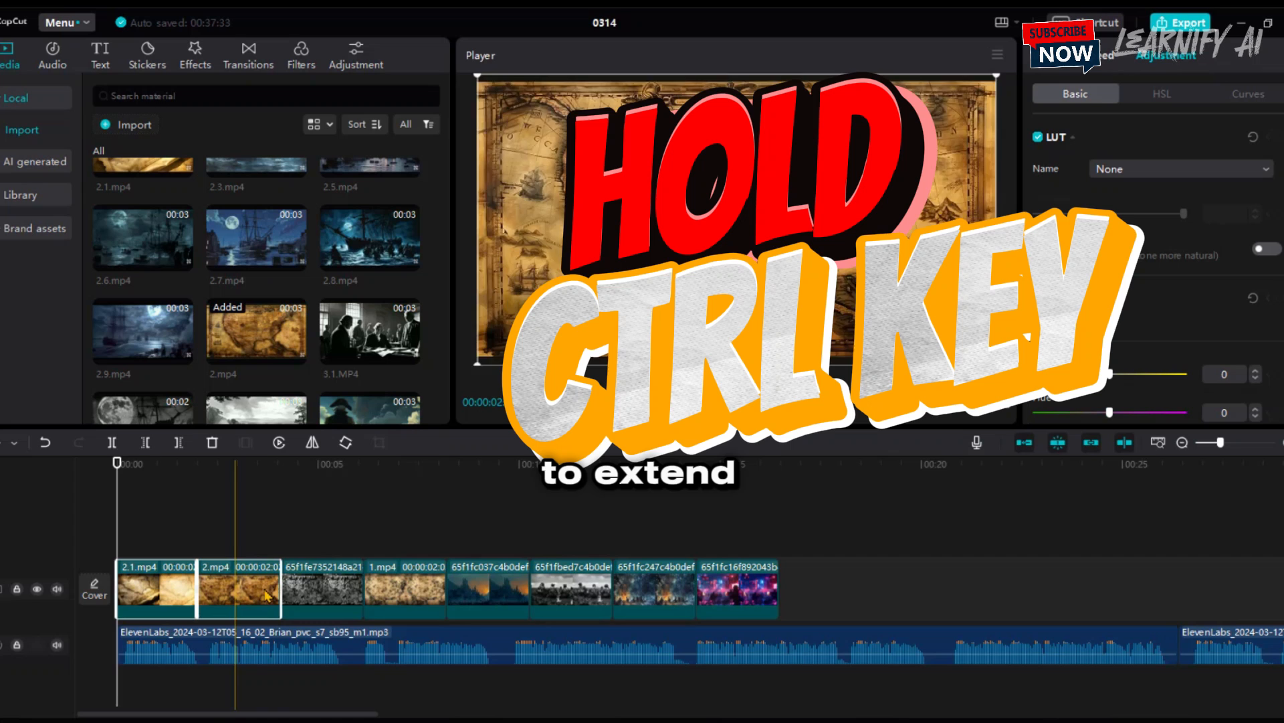
{"action": "left_click", "coordinate": [351, 592]}
{"action": "left_click", "coordinate": [428, 589]}
Step: Slow the last four clips on the timeline together to 0.5x speed and turn on smooth slow-mo with frame blending
{"action": "left_click", "coordinate": [471, 588]}
{"action": "left_click", "coordinate": [568, 589], "text": "ctrl"}
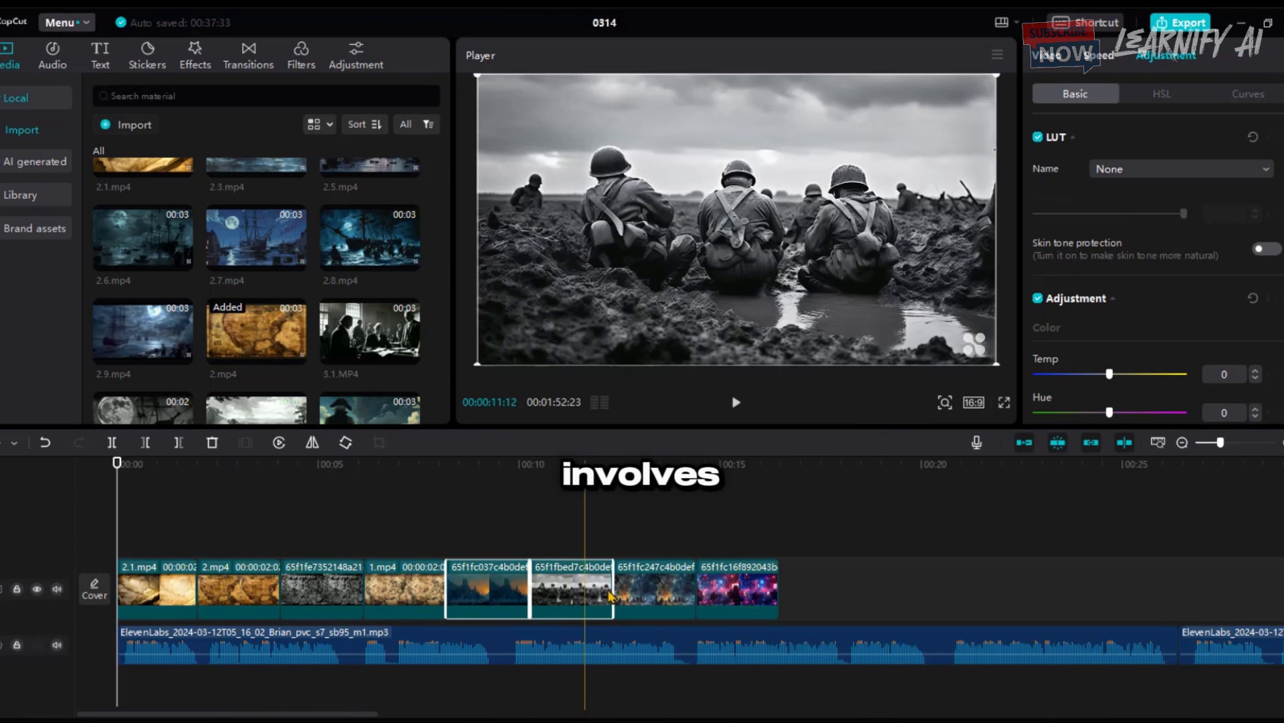
{"action": "left_click", "coordinate": [655, 589], "text": "ctrl"}
{"action": "left_click", "coordinate": [753, 592], "text": "ctrl"}
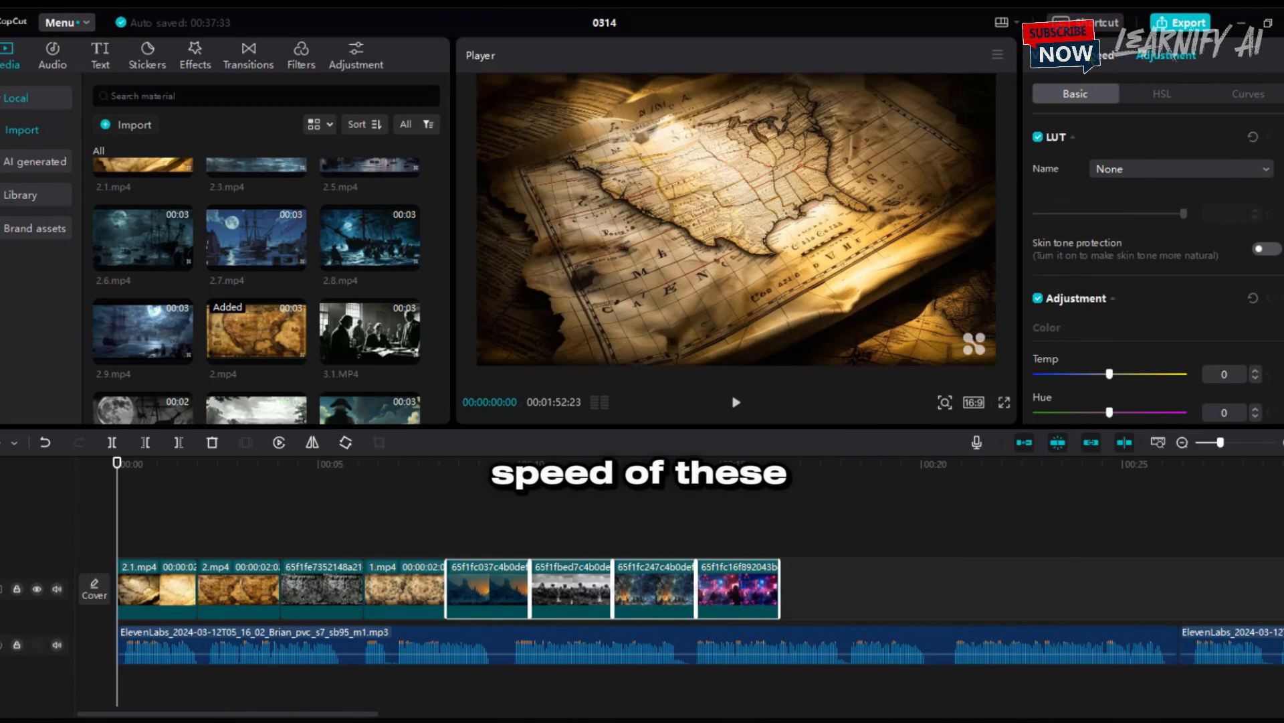
{"action": "left_click", "coordinate": [1099, 55]}
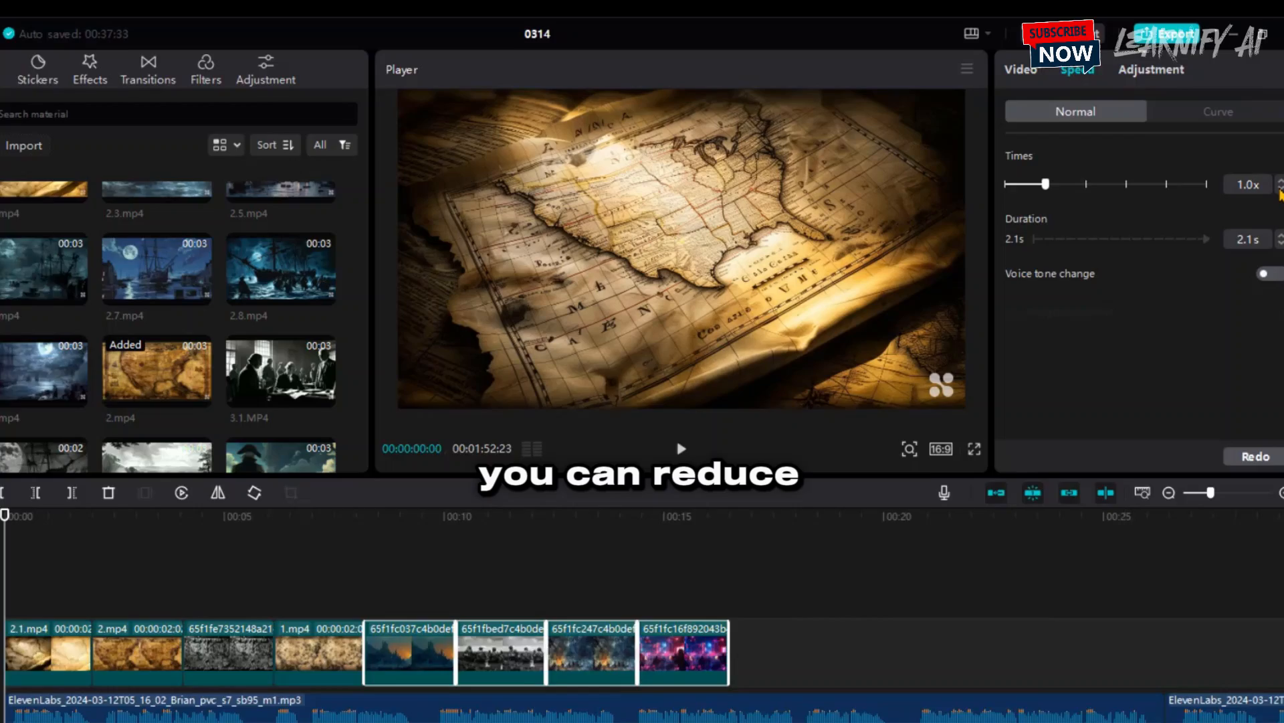
{"action": "left_click", "coordinate": [1283, 165]}
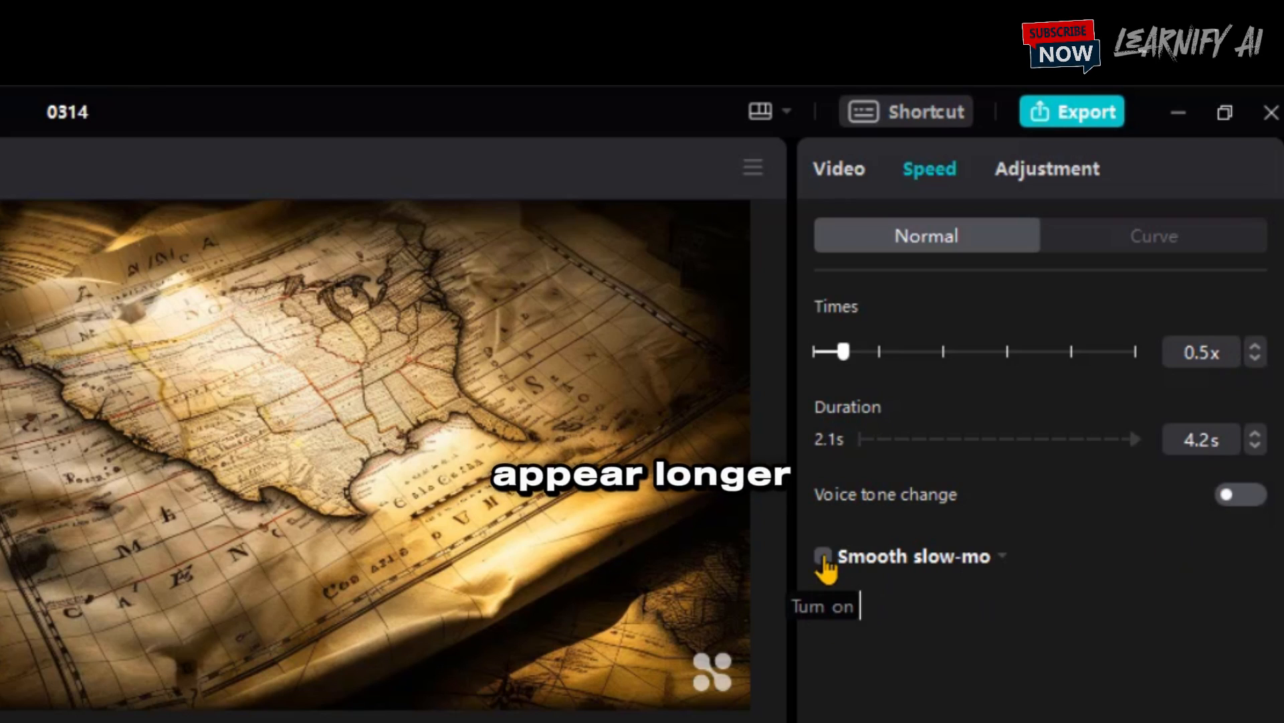
{"action": "left_click", "coordinate": [824, 558]}
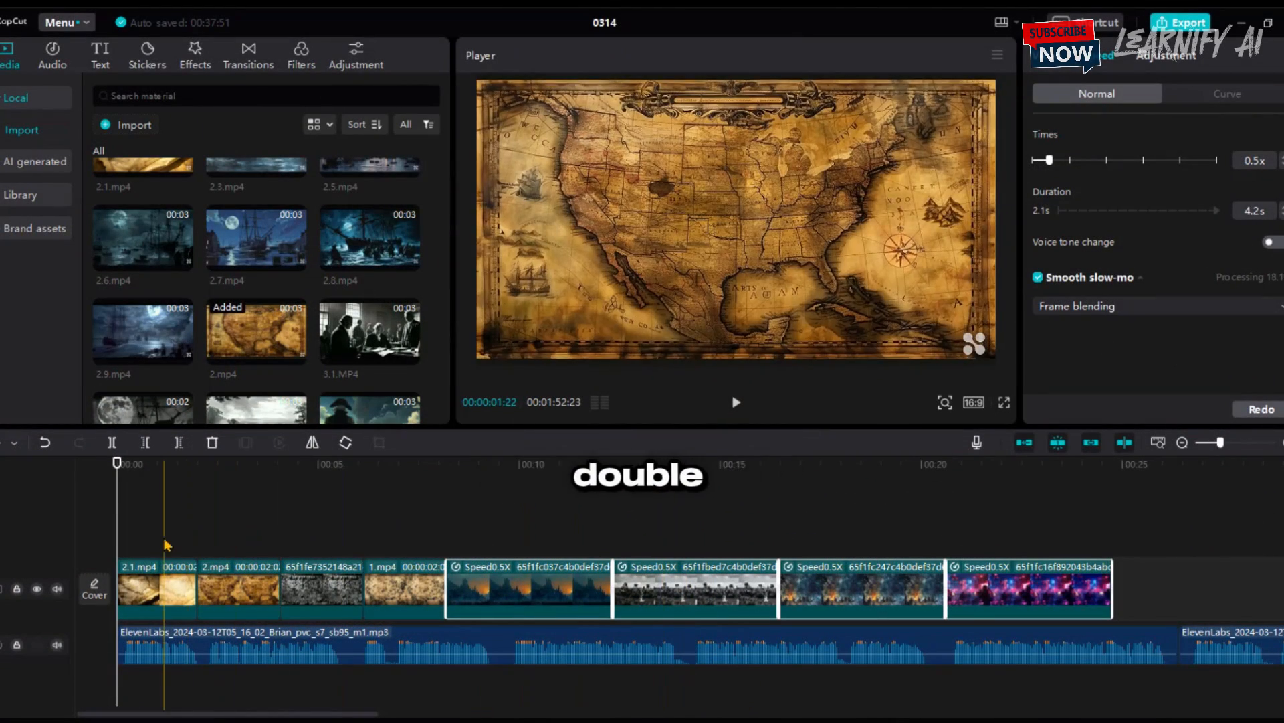
Step: Set the black-and-white world map clip's speed to 0.7x and open the speed settings of the first clip, 2.1.mp4
{"action": "left_click", "coordinate": [310, 589]}
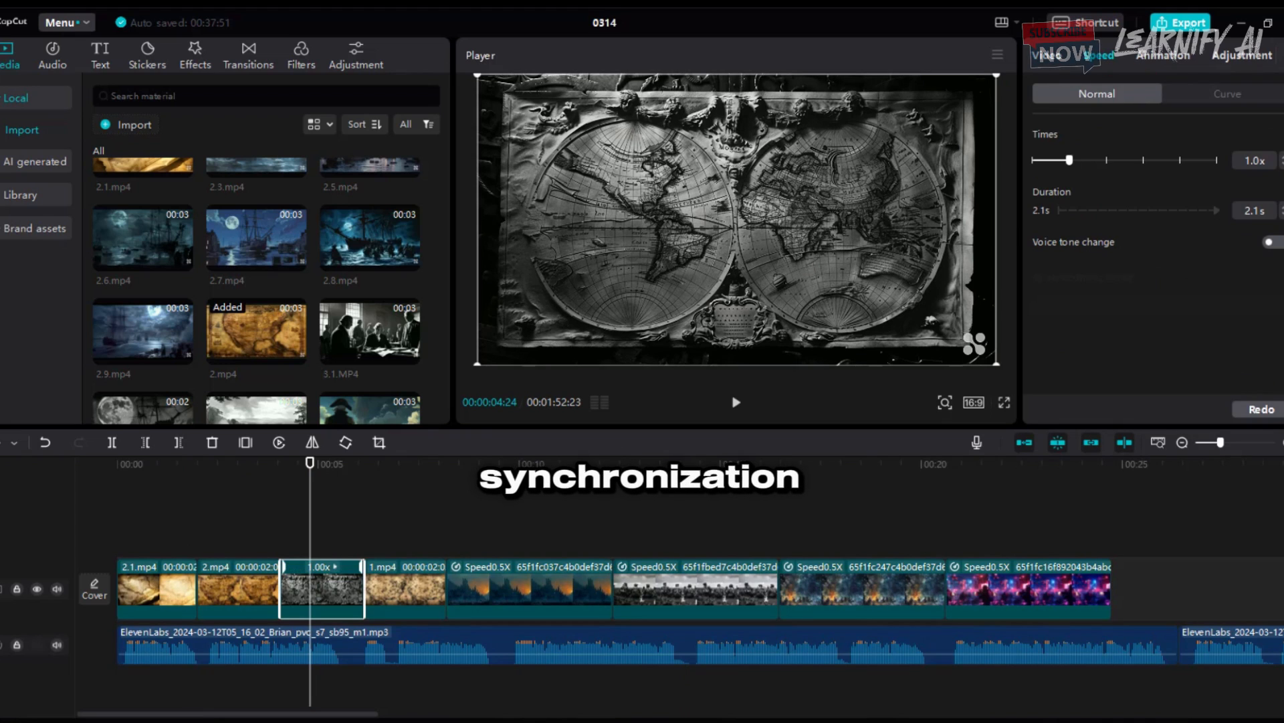
{"action": "left_click", "coordinate": [1282, 164]}
{"action": "left_click", "coordinate": [1281, 164]}
{"action": "left_click", "coordinate": [1281, 164]}
{"action": "left_click", "coordinate": [240, 512]}
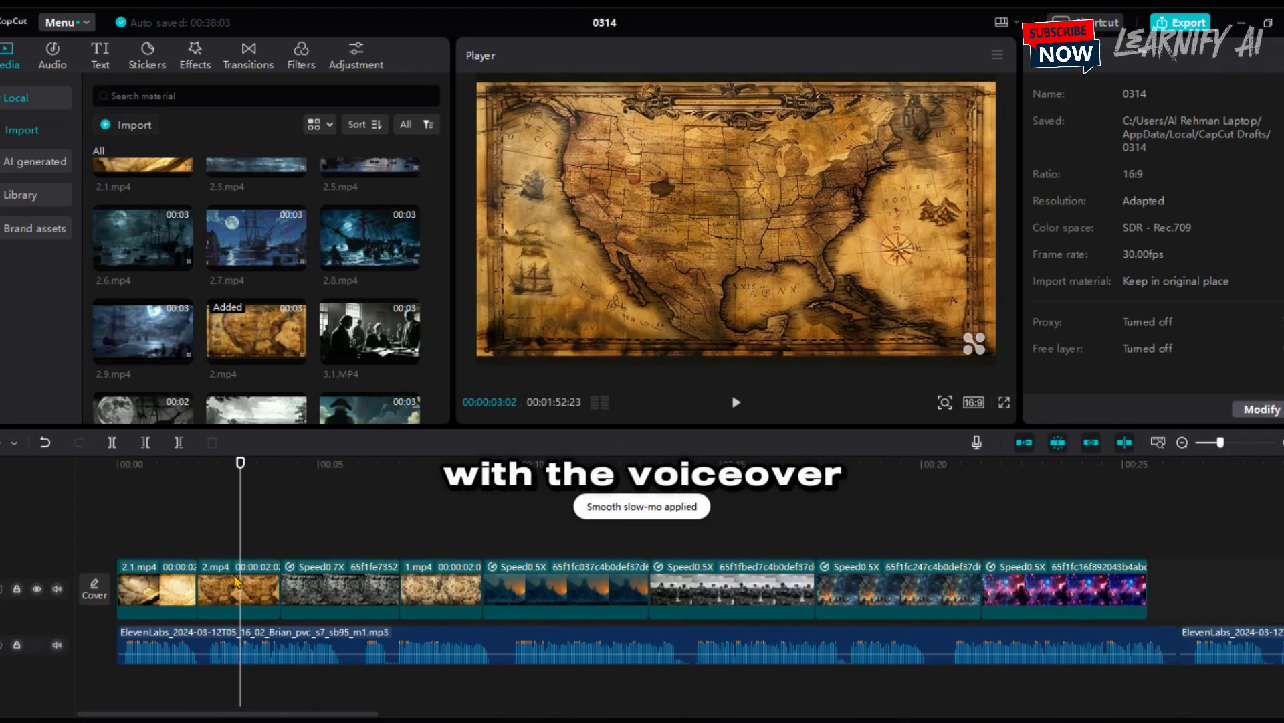
{"action": "left_click", "coordinate": [151, 575]}
{"action": "left_click", "coordinate": [1102, 64]}
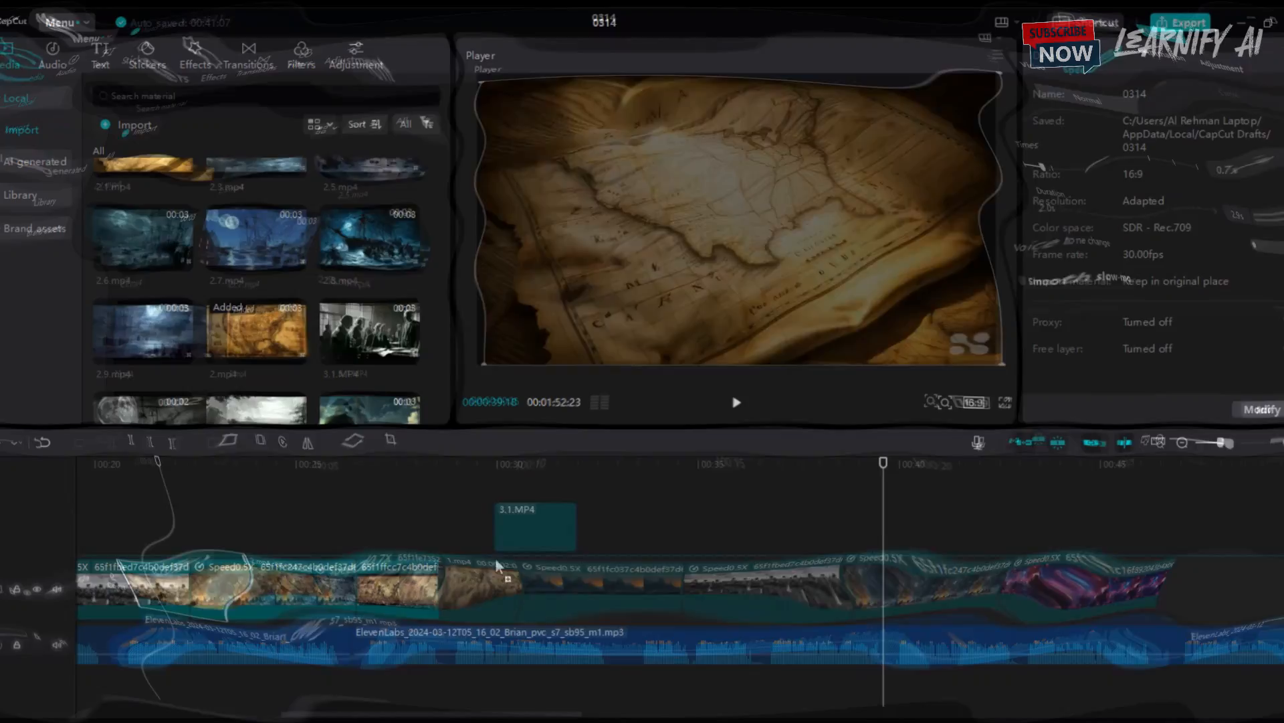
Step: Append the ship clips 2,6.mp4, 2,7.mp4, 2.3.mp4 and 2.5.mp4 to 2.9.mp4 in order, plus 3.mp4, to the video track
{"action": "left_click_drag", "start_coordinate": [513, 535], "coordinate": [453, 596]}
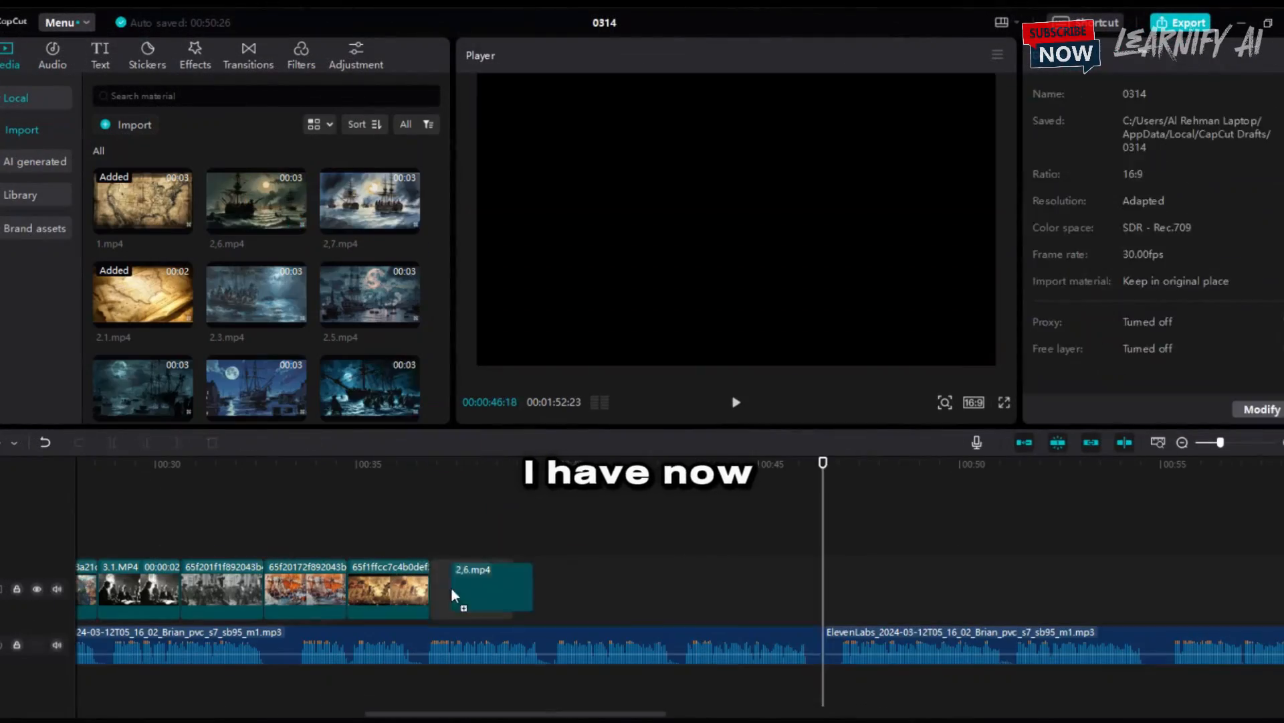
{"action": "left_click_drag", "start_coordinate": [370, 201], "coordinate": [555, 589]}
{"action": "left_click_drag", "start_coordinate": [256, 294], "coordinate": [636, 588]}
{"action": "left_click_drag", "start_coordinate": [370, 294], "coordinate": [719, 589]}
{"action": "left_click_drag", "start_coordinate": [143, 388], "coordinate": [803, 589]}
{"action": "left_click_drag", "start_coordinate": [256, 388], "coordinate": [894, 596]}
{"action": "left_click_drag", "start_coordinate": [370, 388], "coordinate": [970, 589]}
{"action": "scroll", "coordinate": [402, 351], "scroll_direction": "down", "scroll_amount": 2}
{"action": "left_click_drag", "start_coordinate": [143, 331], "coordinate": [1054, 589]}
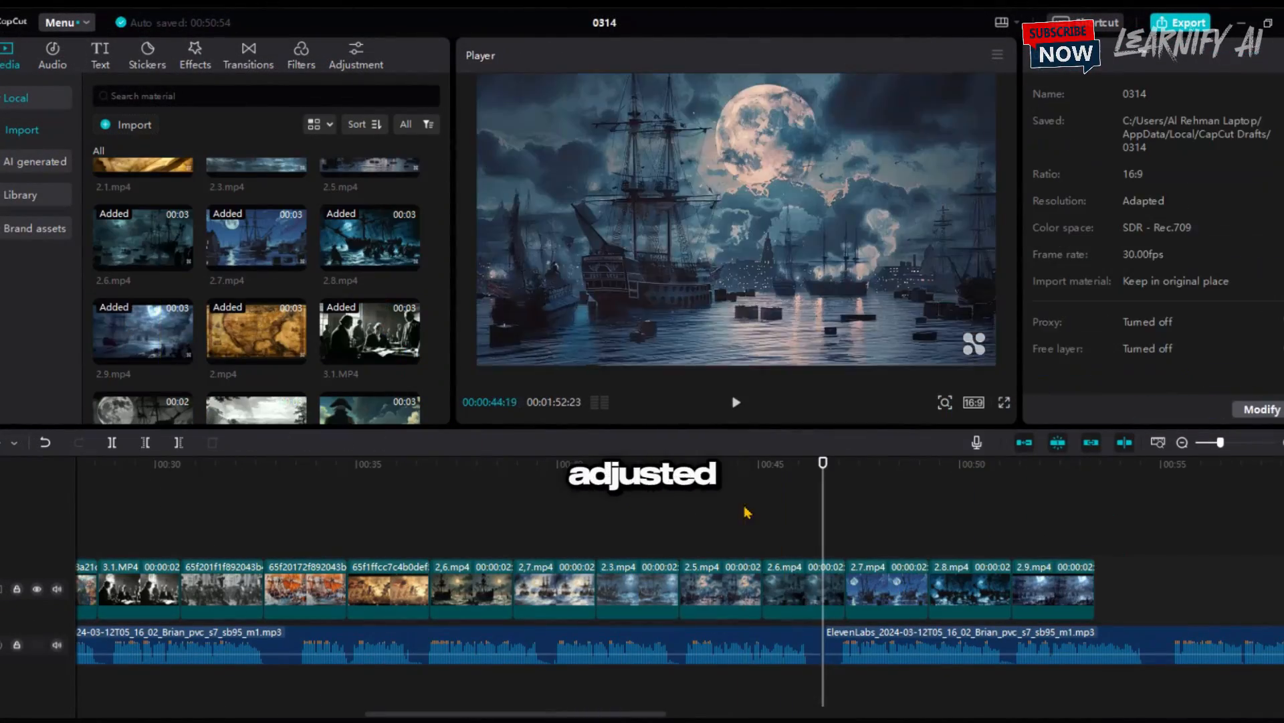
{"action": "left_click_drag", "start_coordinate": [143, 408], "coordinate": [1131, 589]}
{"action": "left_click", "coordinate": [1131, 588]}
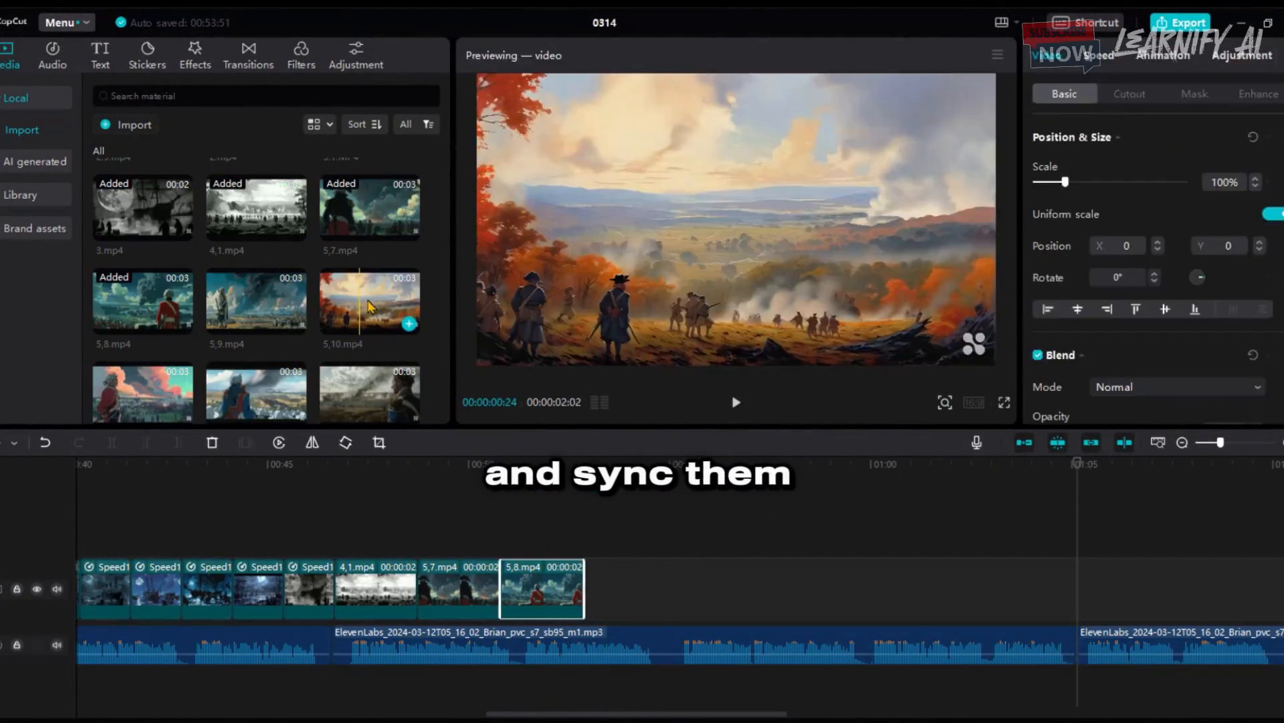
Step: Append the battlefield clips 5,10.mp4, 5,9.mp4, 5,16.mp4, 5.1.mp4, 5.2.mp4, 5.4.mp4 and 5.5.mp4 to the video track in that order
{"action": "left_click_drag", "start_coordinate": [369, 307], "coordinate": [625, 589]}
{"action": "left_click_drag", "start_coordinate": [257, 301], "coordinate": [709, 589]}
{"action": "scroll", "coordinate": [444, 279], "scroll_direction": "down", "scroll_amount": 3}
{"action": "left_click_drag", "start_coordinate": [142, 200], "coordinate": [792, 589]}
{"action": "left_click_drag", "start_coordinate": [256, 200], "coordinate": [875, 589]}
{"action": "left_click_drag", "start_coordinate": [370, 200], "coordinate": [957, 589]}
{"action": "left_click_drag", "start_coordinate": [143, 294], "coordinate": [1041, 589]}
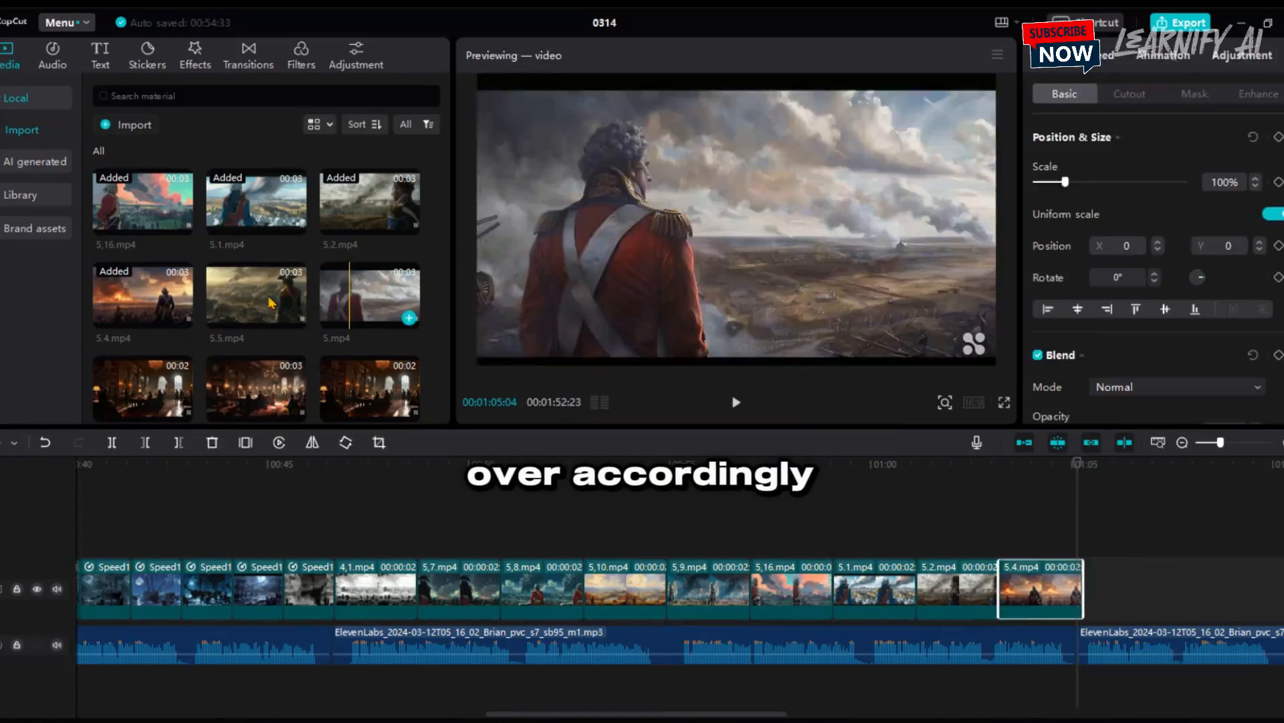
{"action": "left_click_drag", "start_coordinate": [271, 302], "coordinate": [1124, 589]}
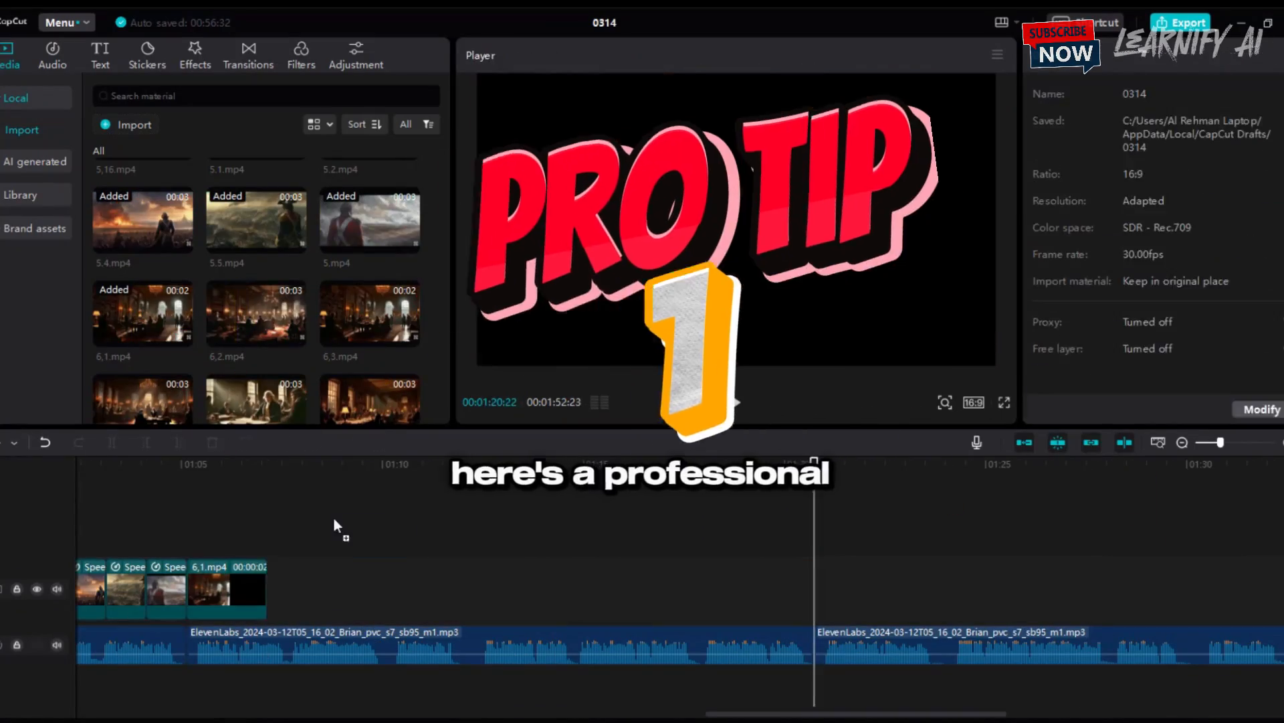
Step: Append the candlelit interior clips 6,2.mp4 to 6,6.mp4 and the next two interior clips to the video track in order
{"action": "left_click_drag", "start_coordinate": [256, 238], "coordinate": [307, 589]}
{"action": "scroll", "coordinate": [268, 281], "scroll_direction": "down", "scroll_amount": 2}
{"action": "left_click_drag", "start_coordinate": [370, 238], "coordinate": [392, 588]}
{"action": "left_click_drag", "start_coordinate": [143, 331], "coordinate": [472, 589]}
{"action": "left_click_drag", "start_coordinate": [256, 331], "coordinate": [556, 589]}
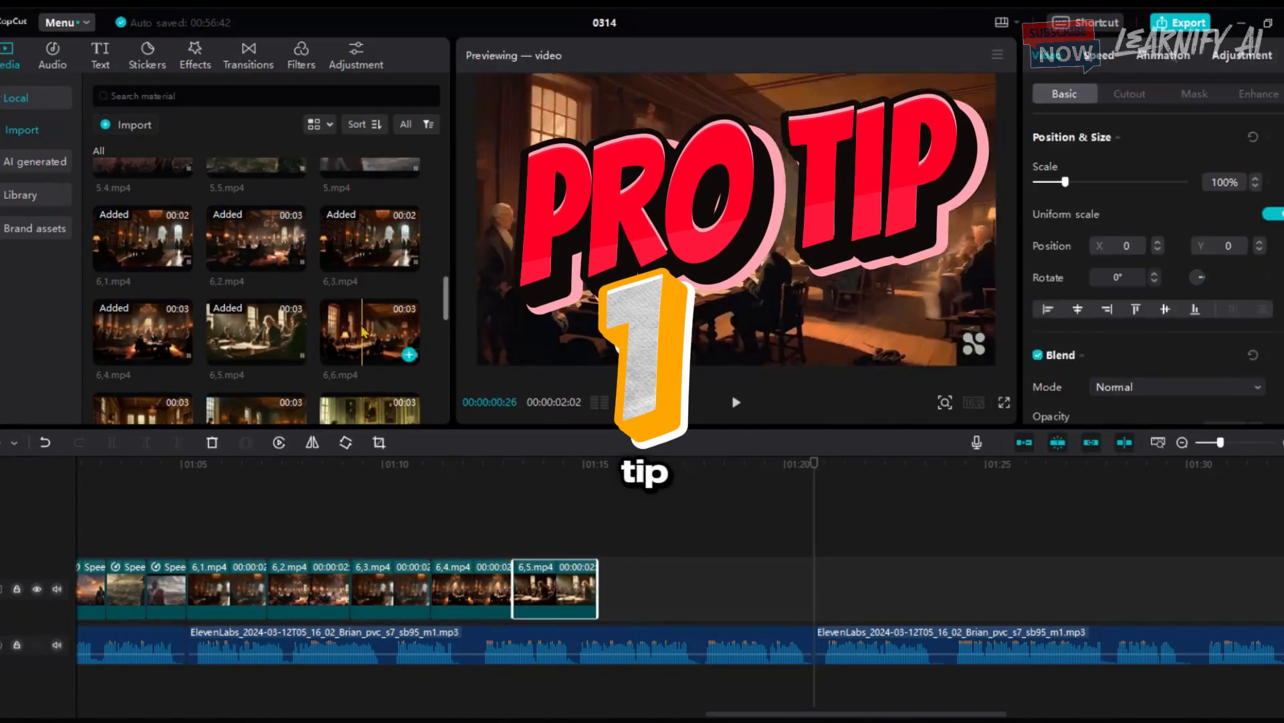
{"action": "left_click_drag", "start_coordinate": [362, 331], "coordinate": [636, 589]}
{"action": "left_click_drag", "start_coordinate": [143, 331], "coordinate": [719, 589]}
{"action": "left_click_drag", "start_coordinate": [256, 331], "coordinate": [793, 588]}
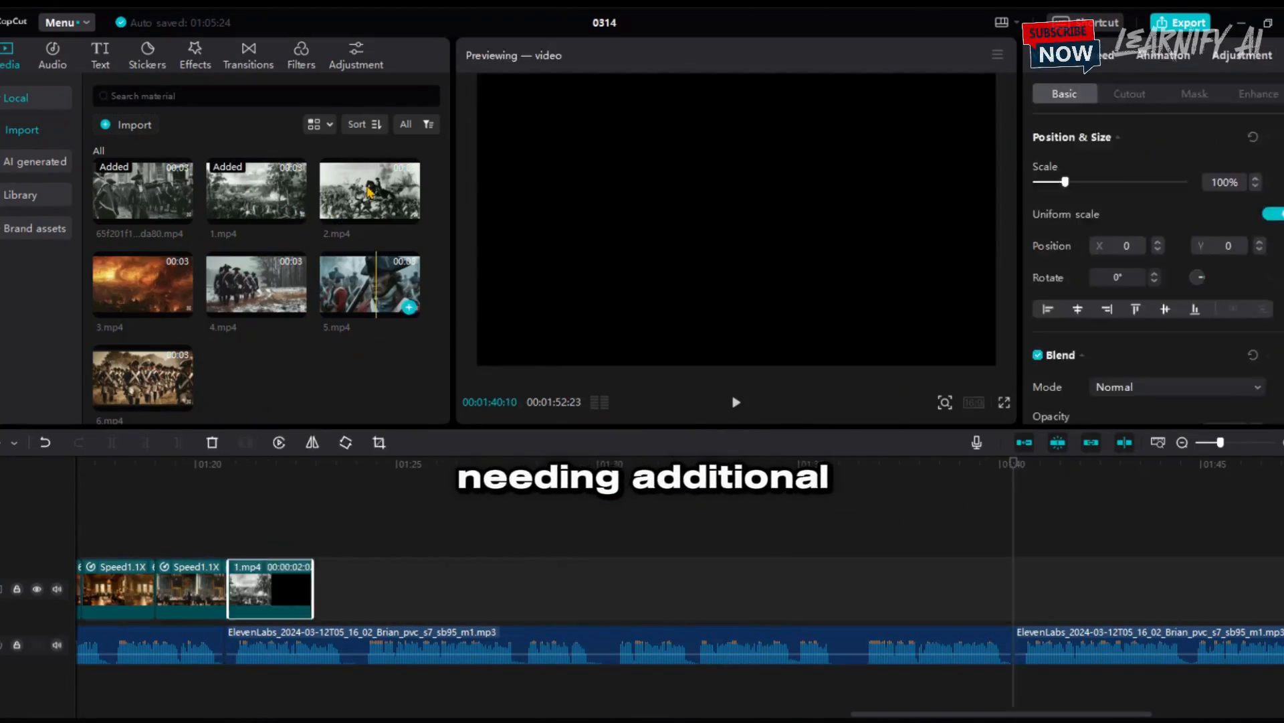
Step: Append the battle clips 2.mp4, 3.mp4, 4.mp4, 5.mp4 and 6.mp4 in order after 1.mp4 on the video track
{"action": "left_click_drag", "start_coordinate": [370, 192], "coordinate": [354, 589]}
{"action": "left_click_drag", "start_coordinate": [143, 285], "coordinate": [441, 589]}
{"action": "left_click_drag", "start_coordinate": [257, 284], "coordinate": [495, 596]}
{"action": "left_click_drag", "start_coordinate": [370, 284], "coordinate": [588, 592]}
{"action": "left_click_drag", "start_coordinate": [143, 378], "coordinate": [691, 596]}
Step: Slow the newly appended battle clips together to 0.6x speed
{"action": "left_click_drag", "start_coordinate": [261, 529], "coordinate": [696, 596]}
{"action": "left_click", "coordinate": [1101, 56]}
{"action": "left_click_drag", "start_coordinate": [1070, 160], "coordinate": [1053, 160]}
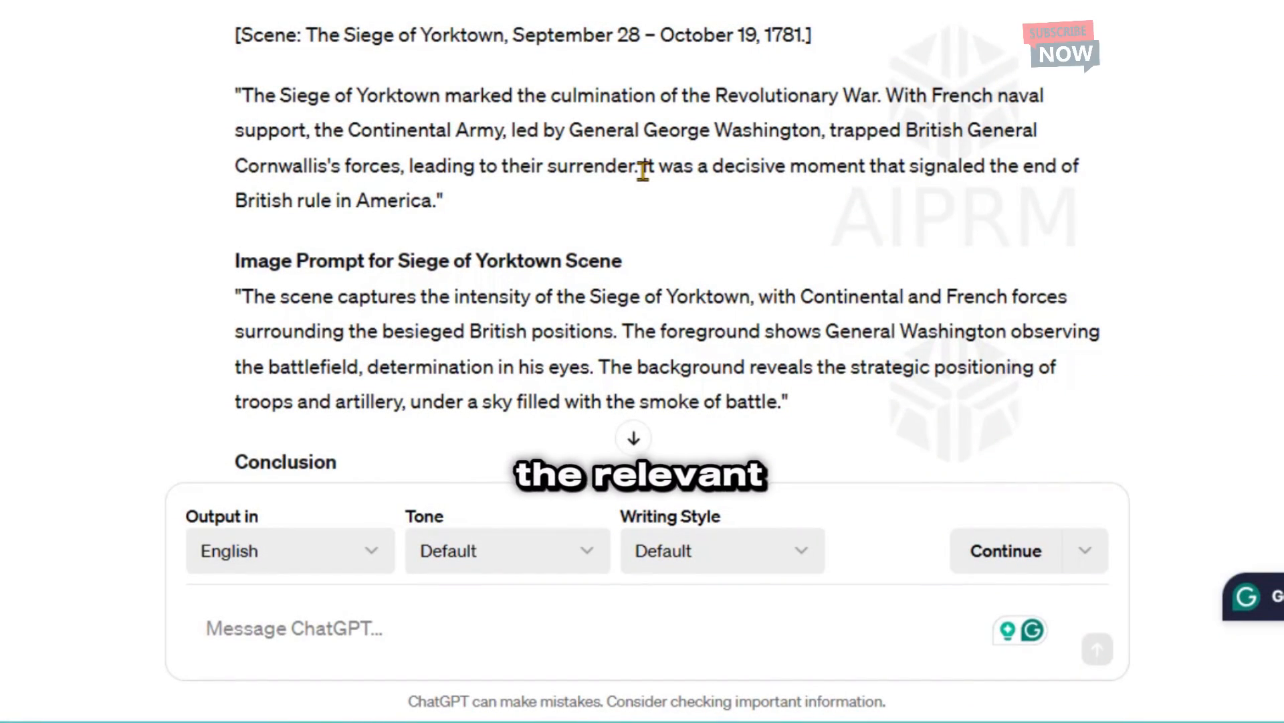
Step: Copy the "It was a decisive moment" sentence from ChatGPT's Siege of Yorktown scene into Haiper and generate its video
{"action": "left_click_drag", "start_coordinate": [644, 170], "coordinate": [650, 205]}
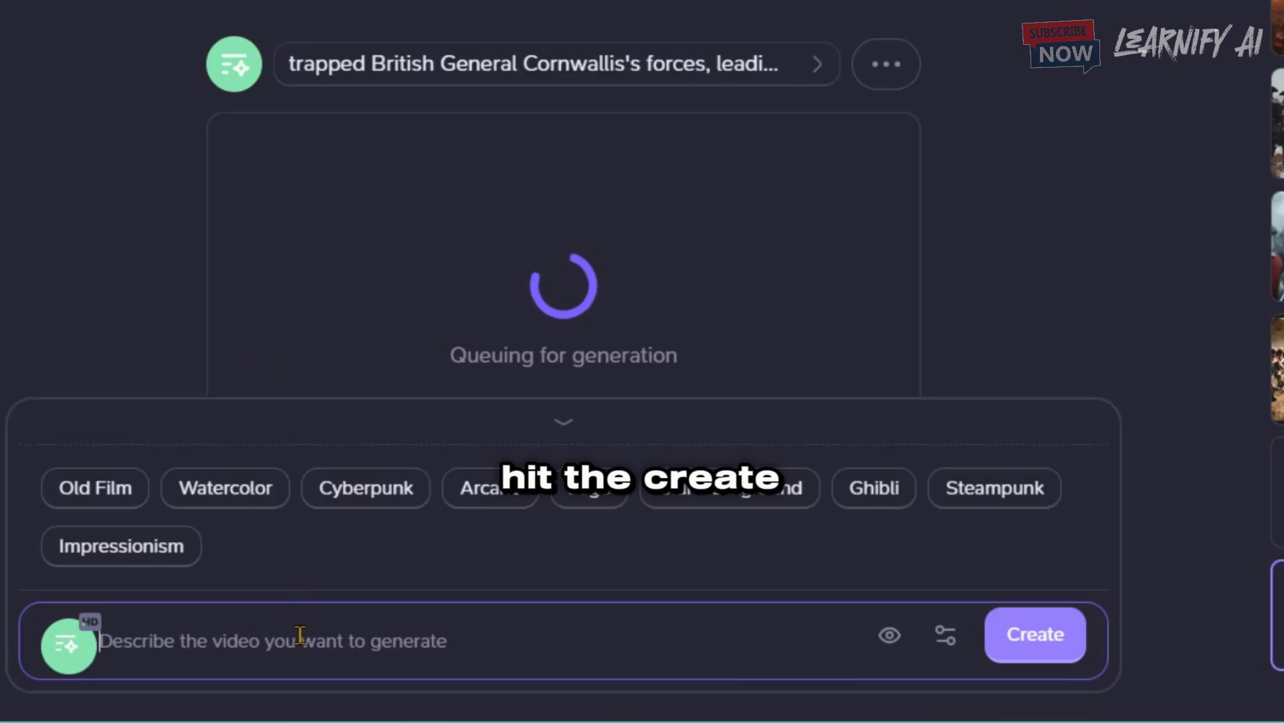
{"action": "key", "text": "ctrl+v"}
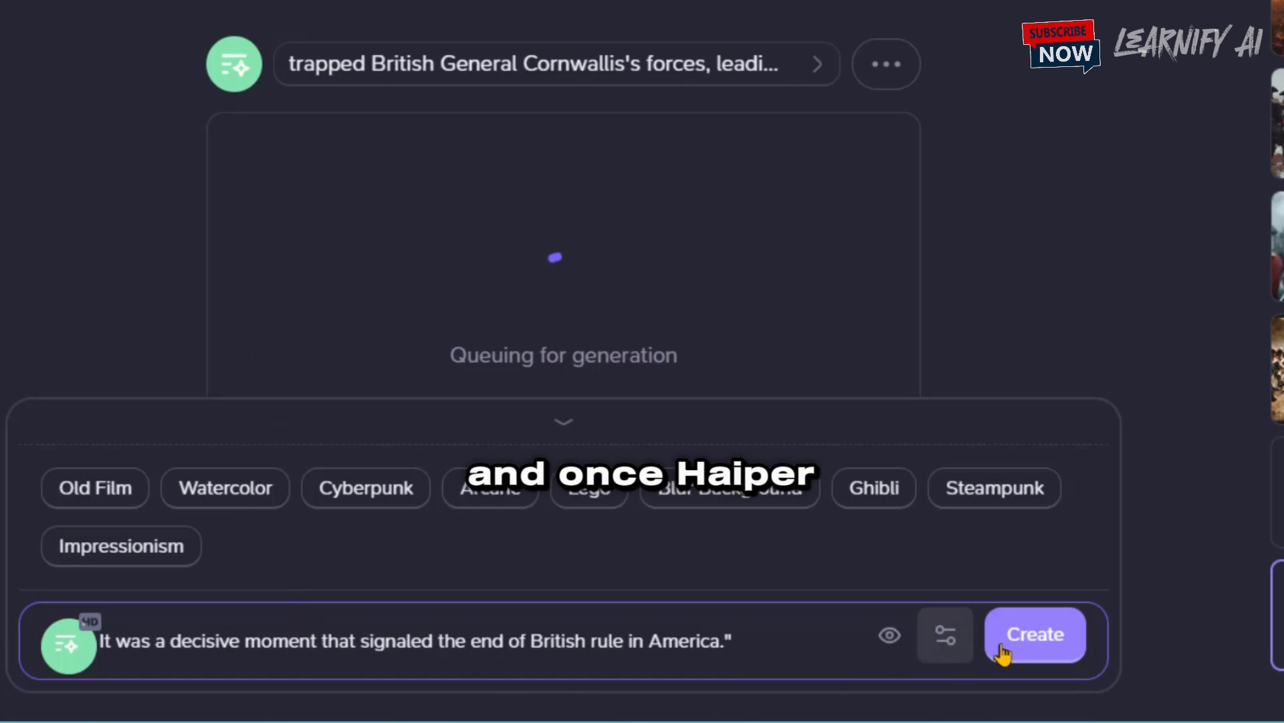
{"action": "left_click", "coordinate": [1027, 636]}
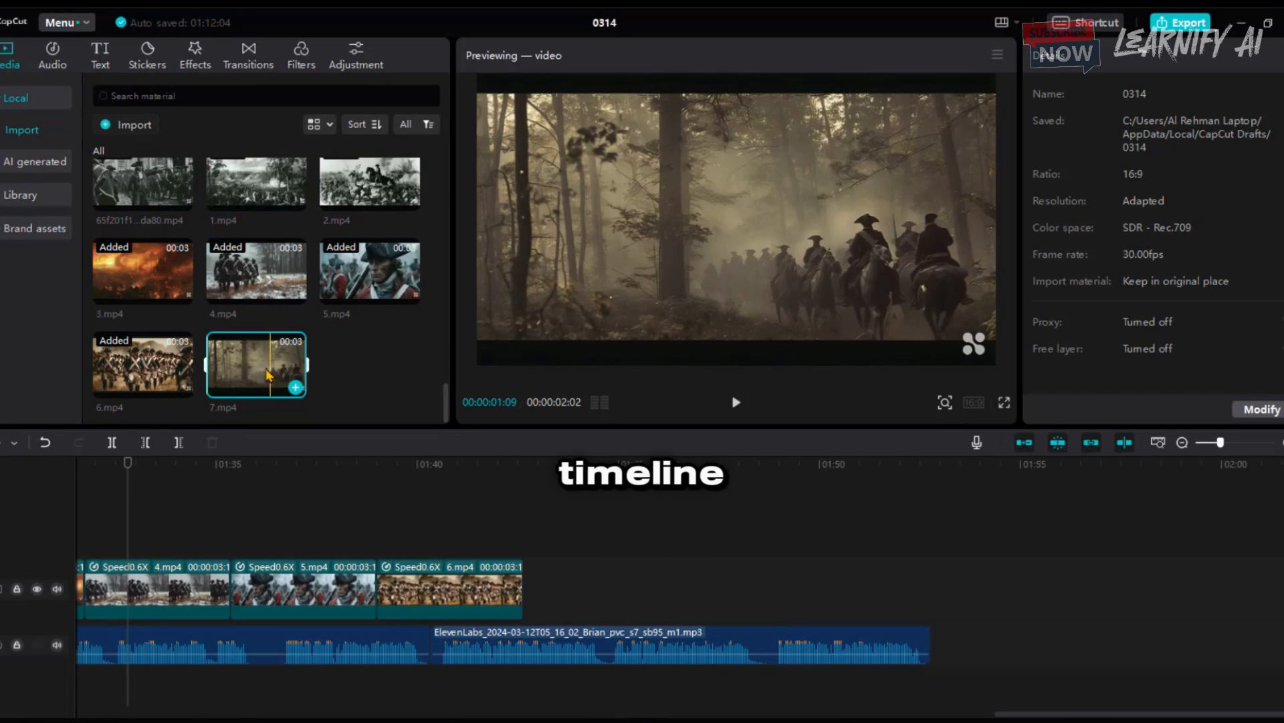
Step: Switch back to CapCut and append the clips 7.mp4, 8.mp4, 9.mp4 and 10.mp4 after 6.mp4 on the video track
{"action": "left_click_drag", "start_coordinate": [287, 378], "coordinate": [539, 583]}
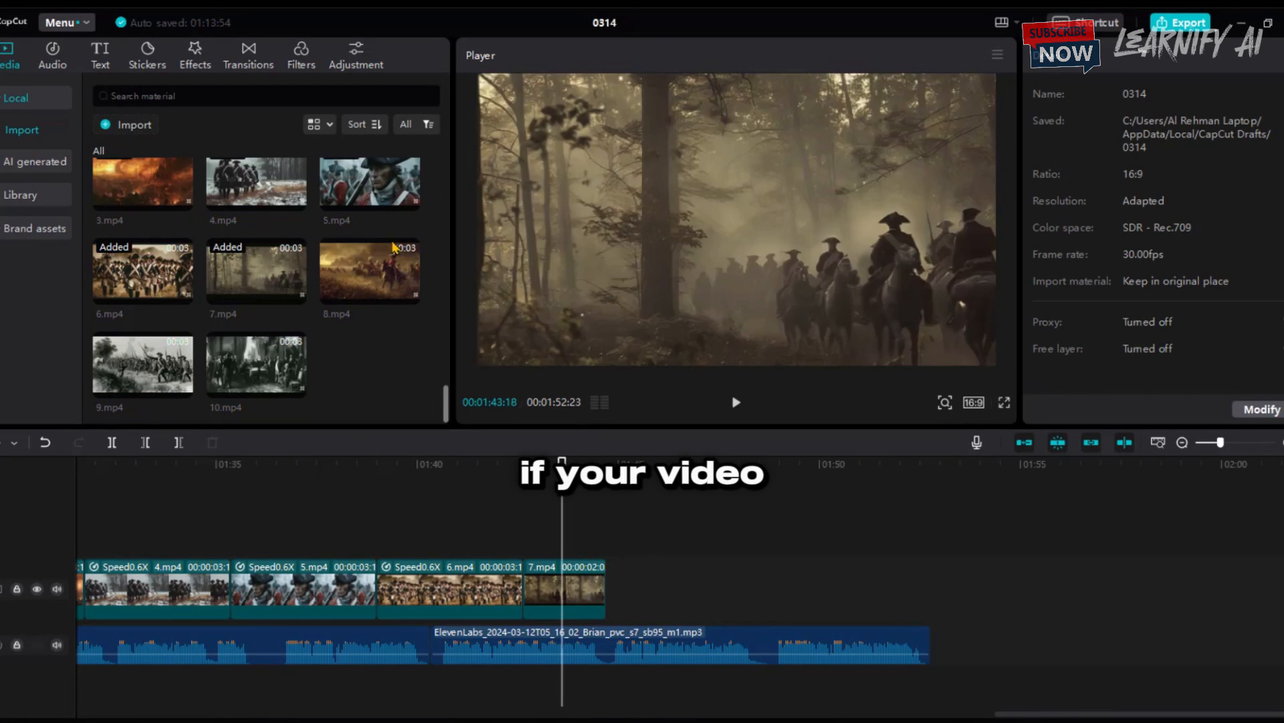
{"action": "left_click_drag", "start_coordinate": [370, 271], "coordinate": [648, 587]}
{"action": "left_click_drag", "start_coordinate": [107, 373], "coordinate": [729, 589]}
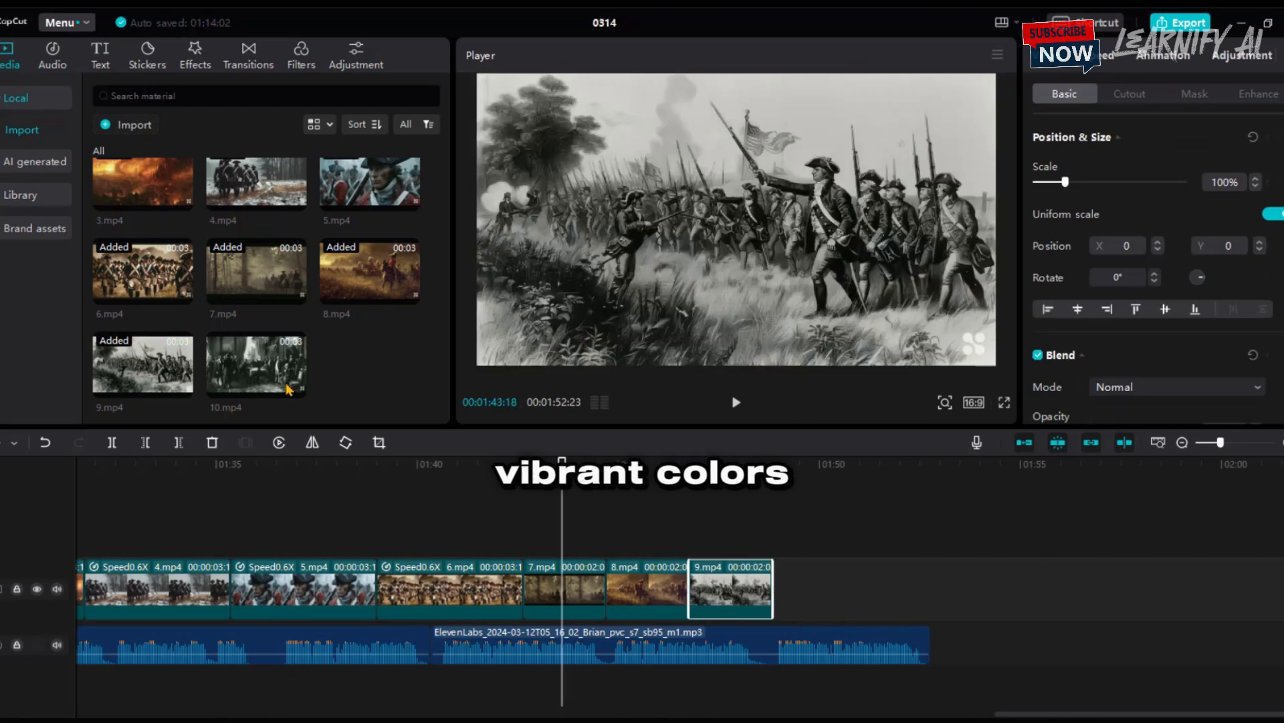
{"action": "left_click_drag", "start_coordinate": [256, 365], "coordinate": [807, 584]}
Step: Select clips 6.mp4 and 8.mp4 together on the video track and reduce their color saturation
{"action": "left_click", "coordinate": [421, 528]}
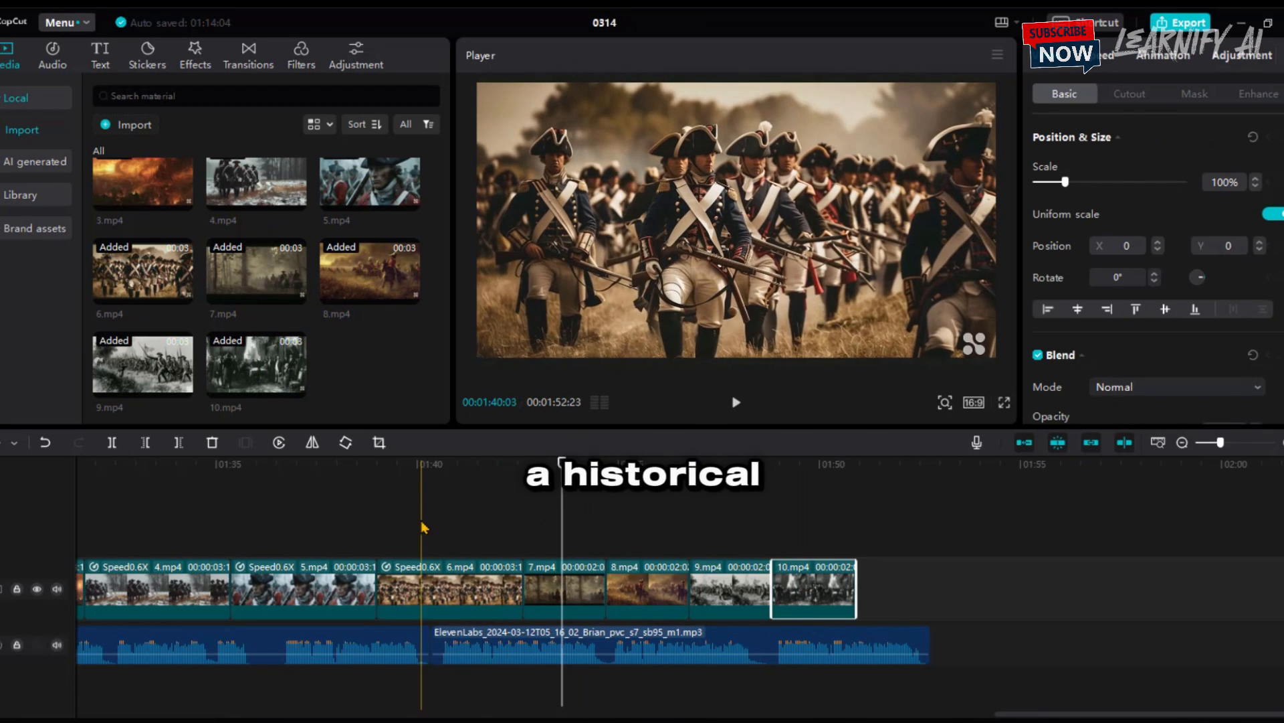
{"action": "left_click", "coordinate": [480, 533]}
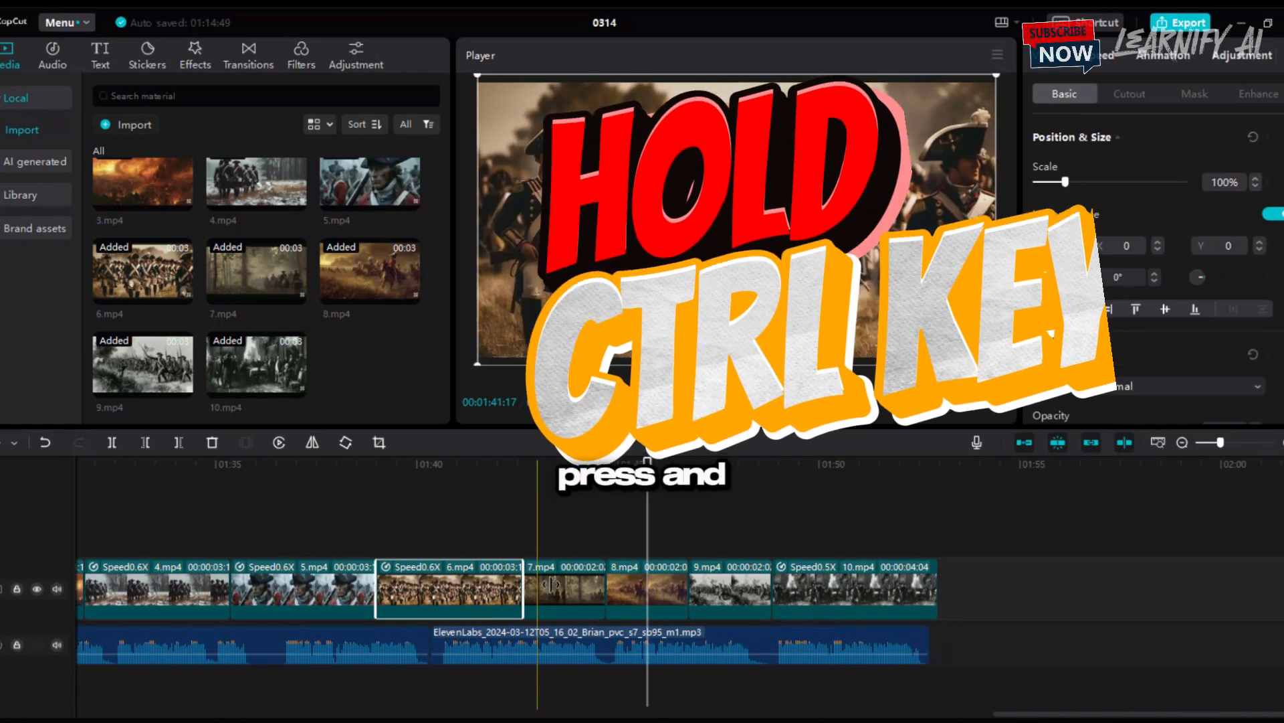
{"action": "left_click", "coordinate": [646, 589], "text": "ctrl"}
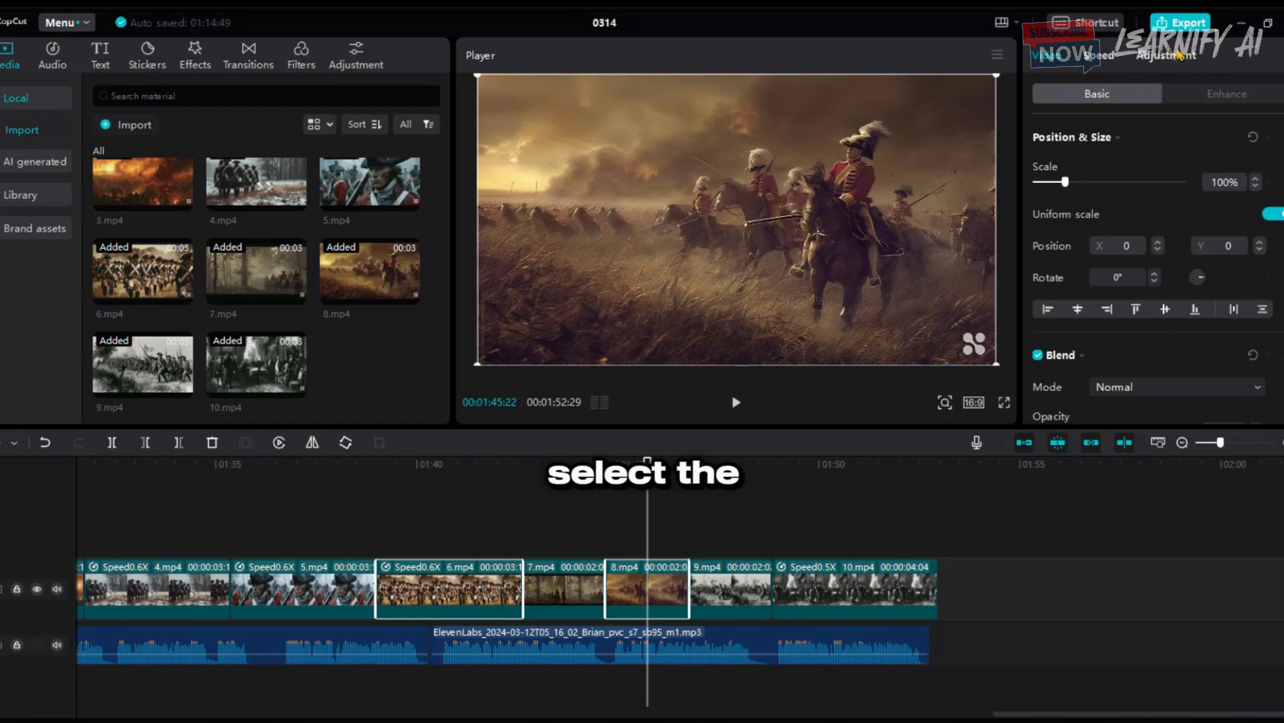
{"action": "left_click", "coordinate": [1151, 60]}
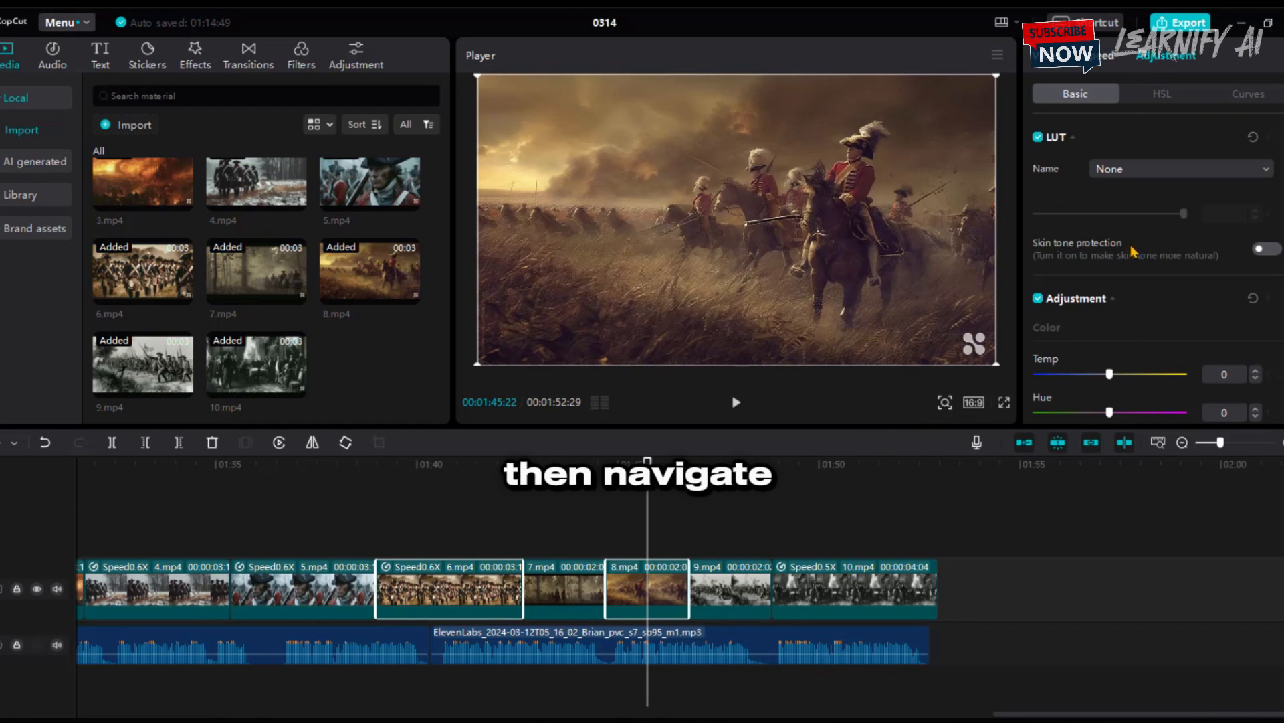
{"action": "scroll", "coordinate": [1133, 336], "scroll_direction": "down", "scroll_amount": 3}
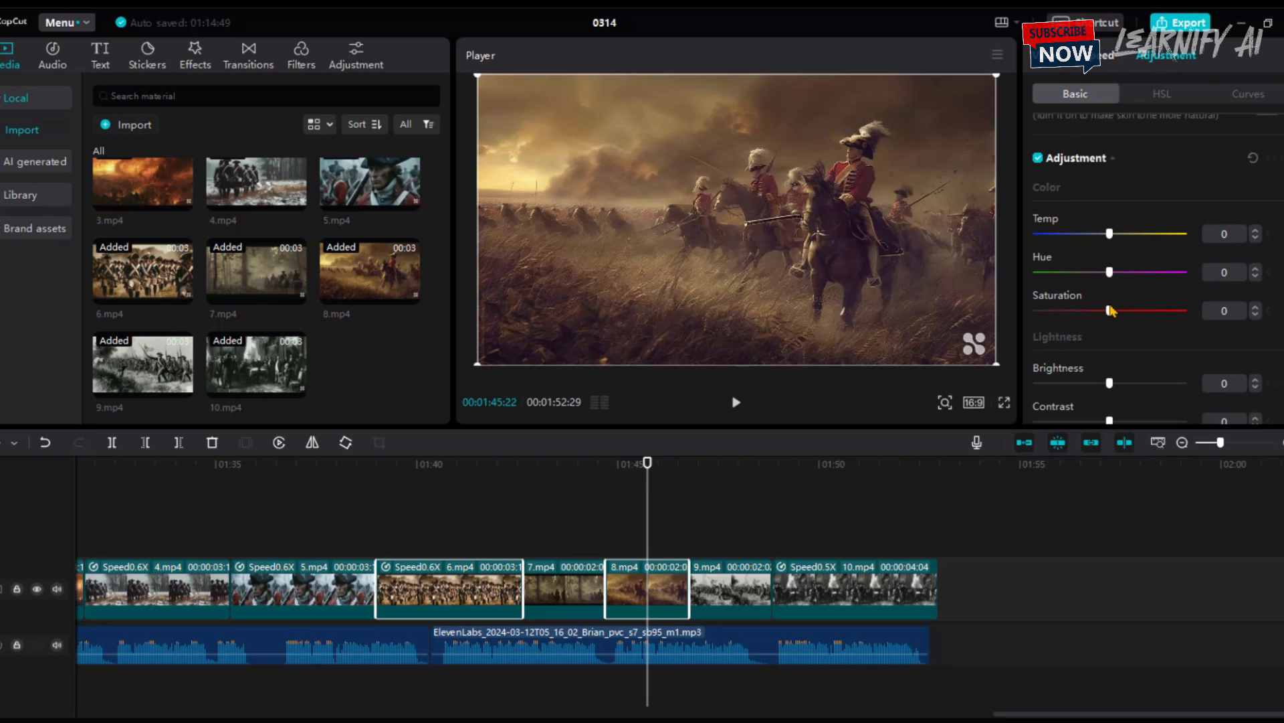
{"action": "left_click_drag", "start_coordinate": [1098, 314], "coordinate": [1071, 320]}
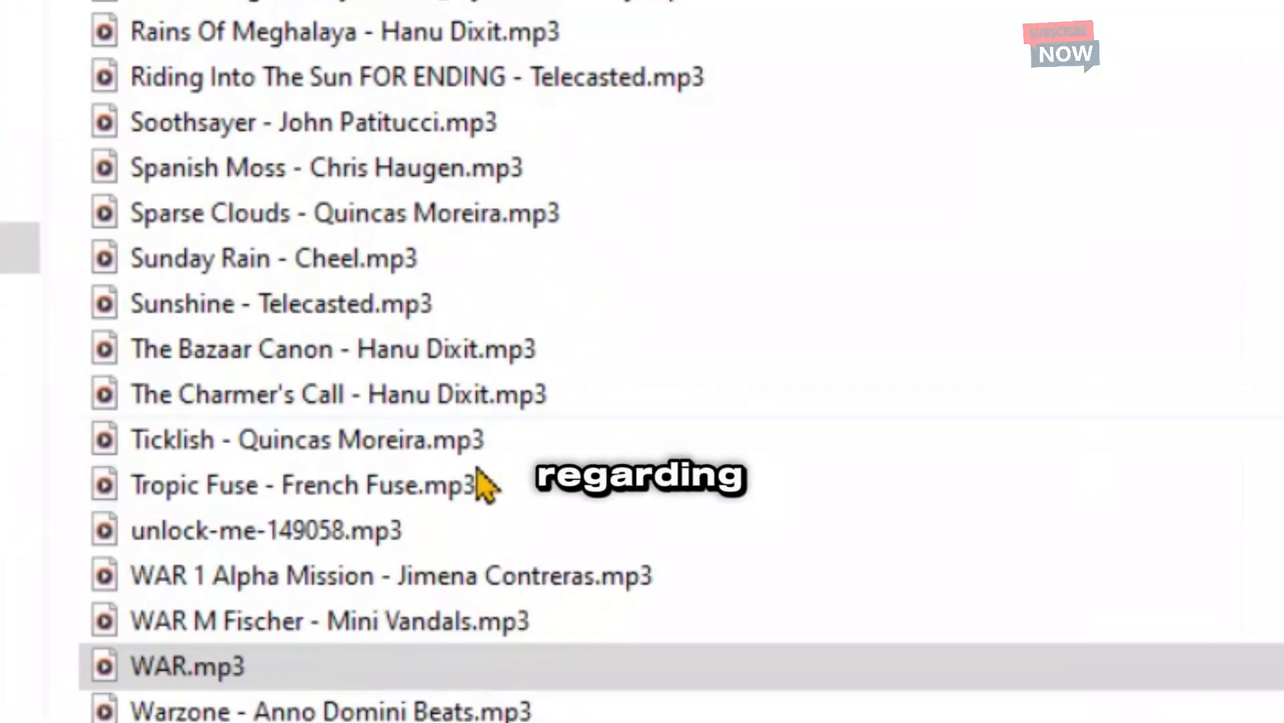
Step: Add the WAR 1 Alpha Mission music file on a new audio track below the voiceover, aligned to the timeline start
{"action": "left_click", "coordinate": [350, 577]}
{"action": "left_click_drag", "start_coordinate": [271, 589], "coordinate": [648, 704]}
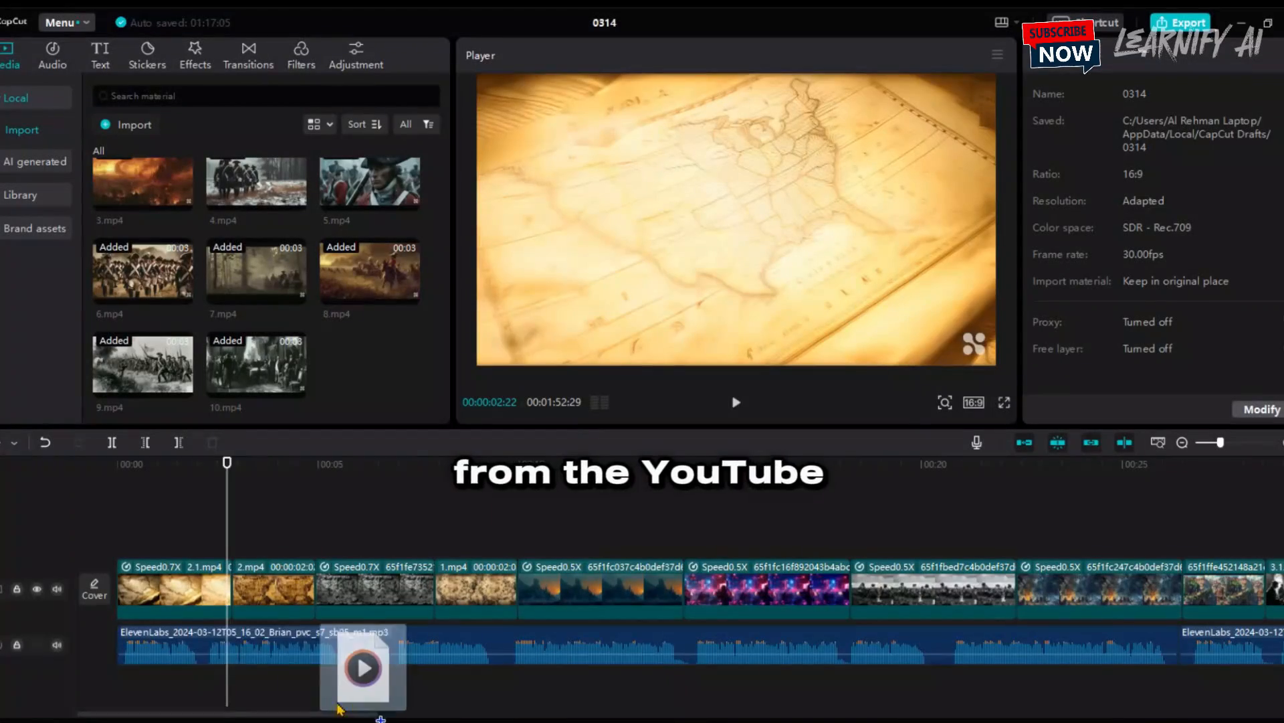
{"action": "left_click_drag", "start_coordinate": [339, 708], "coordinate": [223, 703]}
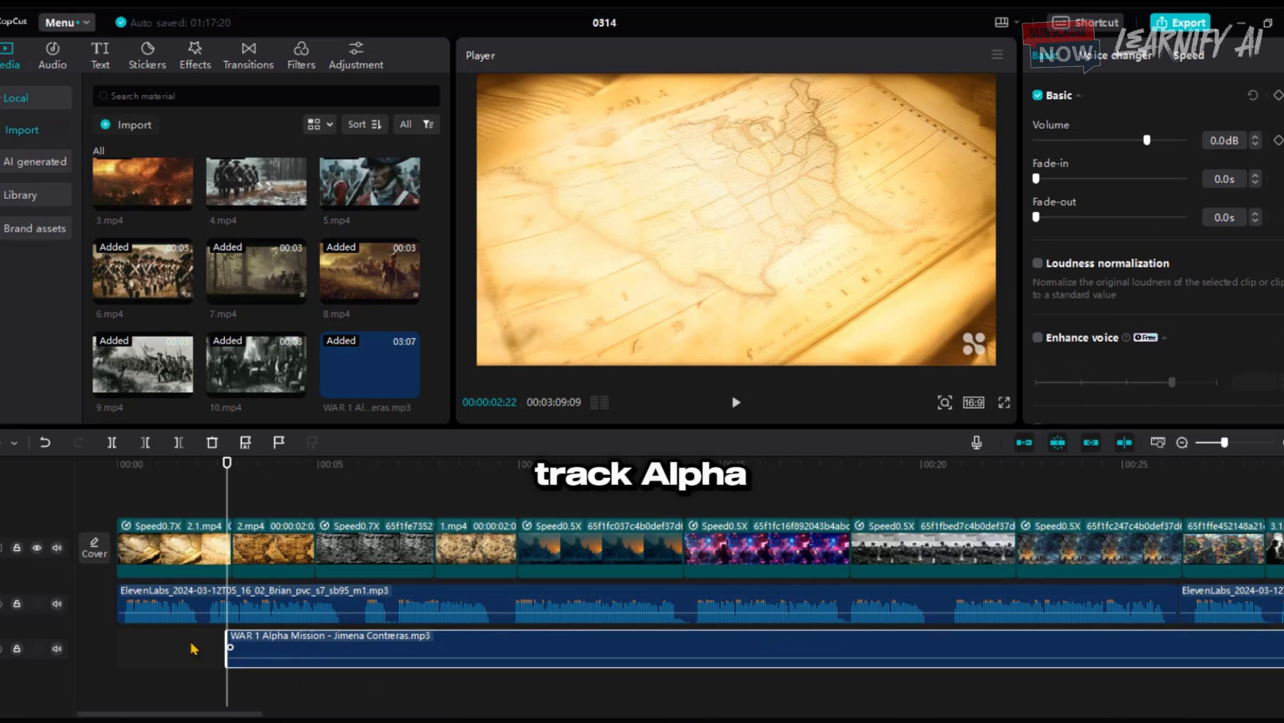
{"action": "left_click_drag", "start_coordinate": [299, 647], "coordinate": [155, 648]}
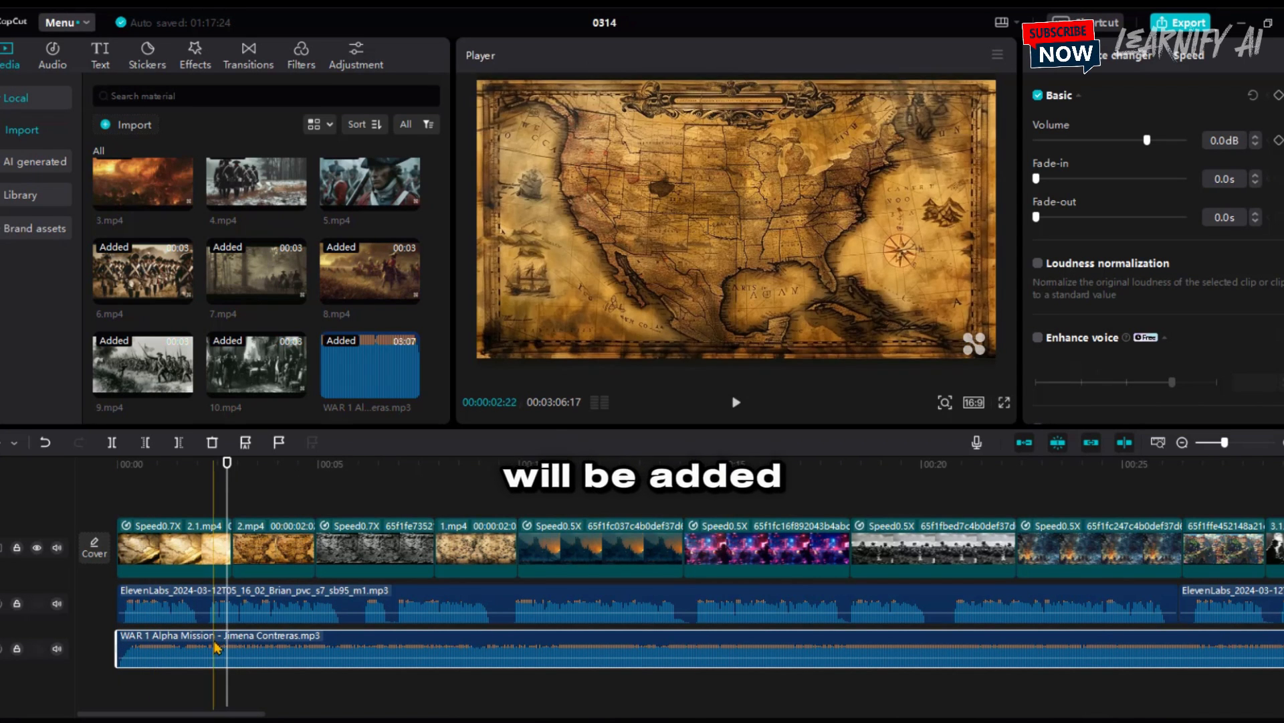
Step: Lower the WAR 1 Alpha Mission music's volume to -23.0 dB
{"action": "left_click", "coordinate": [275, 490]}
{"action": "left_click", "coordinate": [293, 650]}
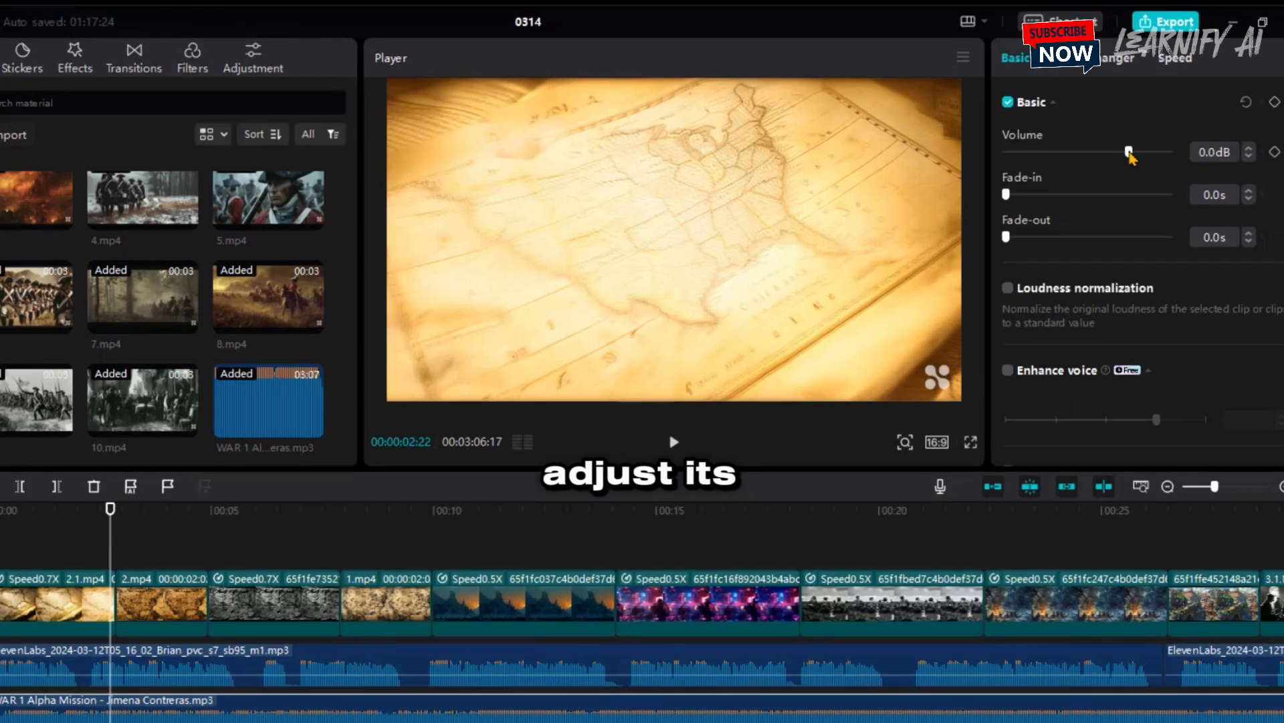
{"action": "left_click_drag", "start_coordinate": [1147, 140], "coordinate": [1112, 141]}
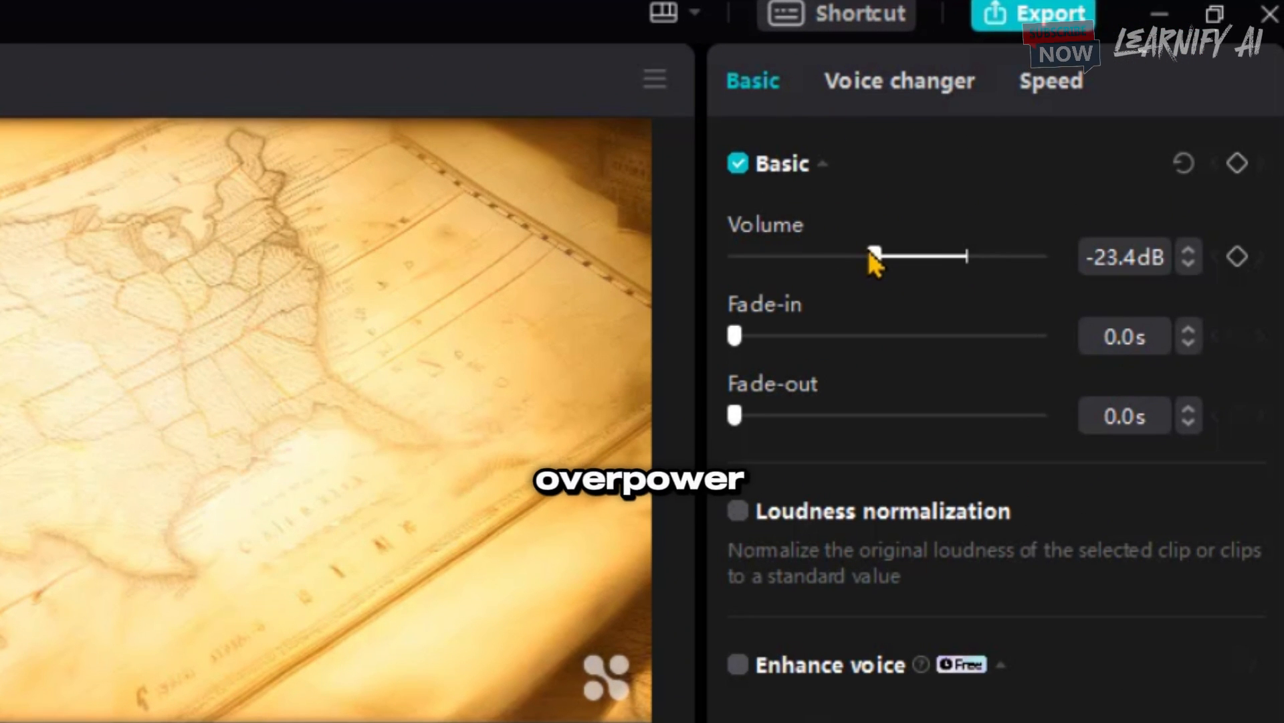
{"action": "left_click", "coordinate": [1189, 252]}
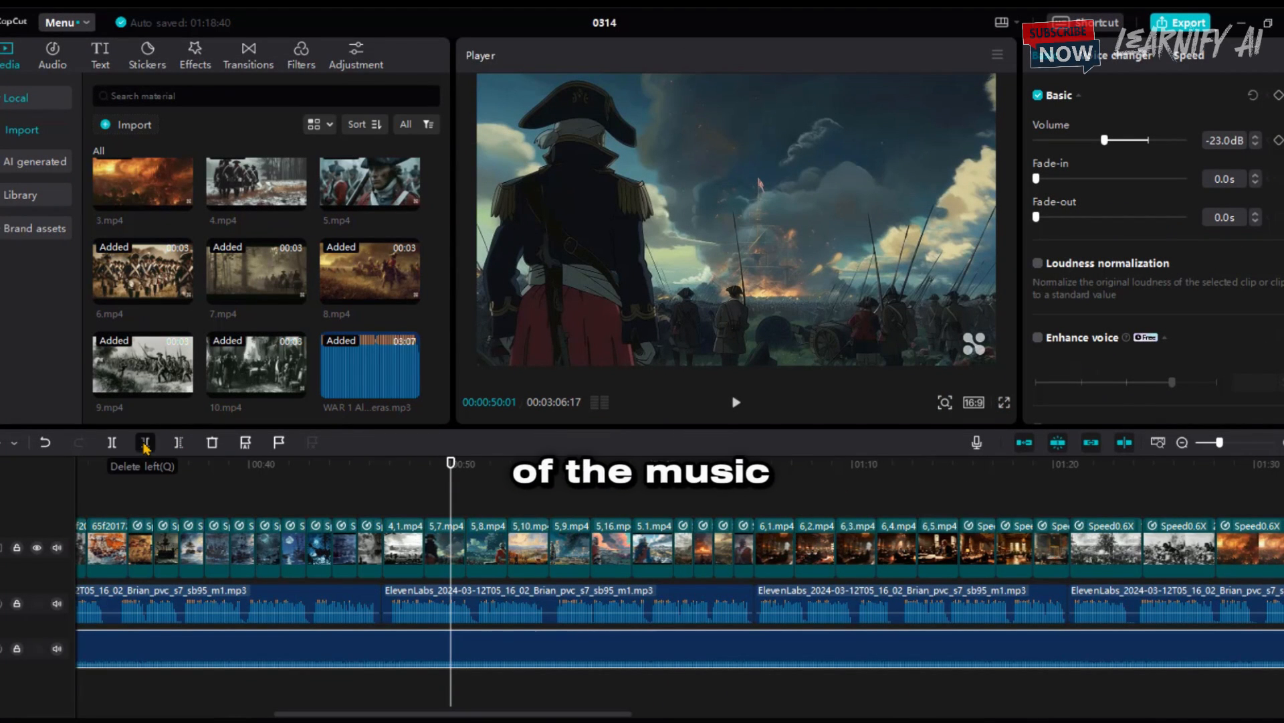
Step: Remove the Alpha Mission music before 00:00:50:01, move the remainder to the timeline start and trim off everything past 00:00:46:18
{"action": "left_click", "coordinate": [146, 444]}
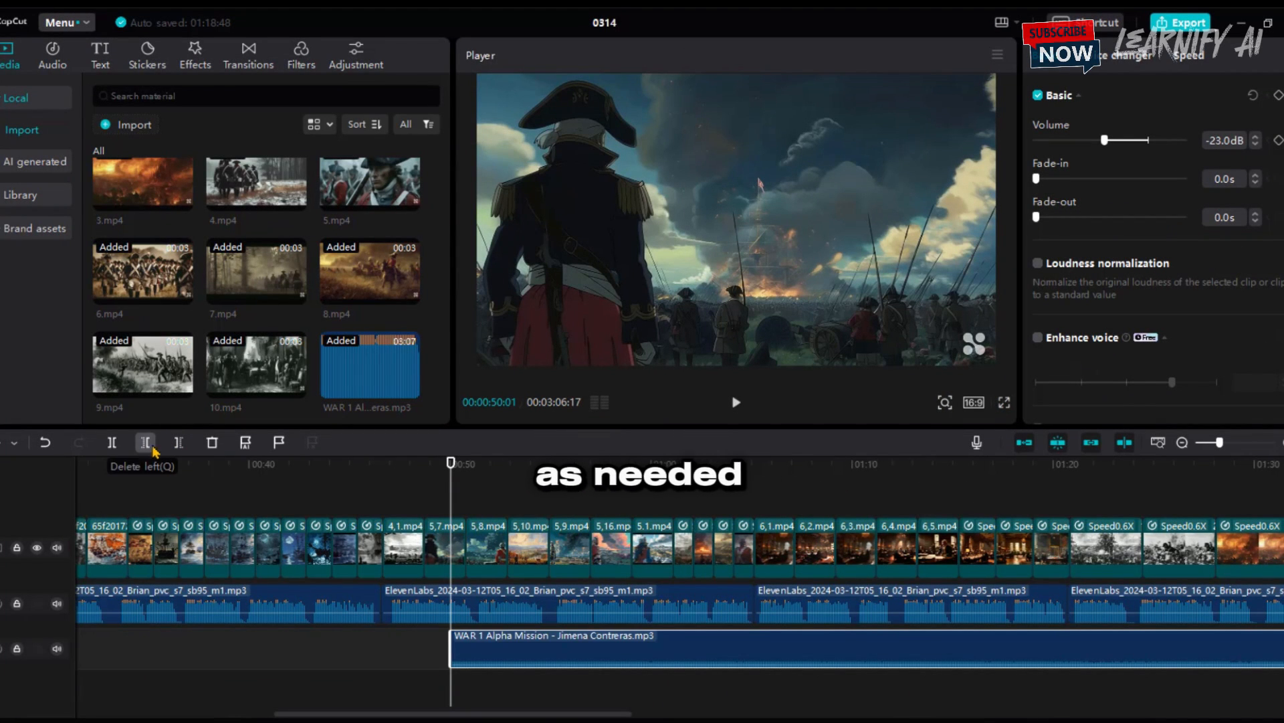
{"action": "left_click_drag", "start_coordinate": [432, 714], "coordinate": [236, 714]}
{"action": "left_click_drag", "start_coordinate": [1154, 647], "coordinate": [152, 659]}
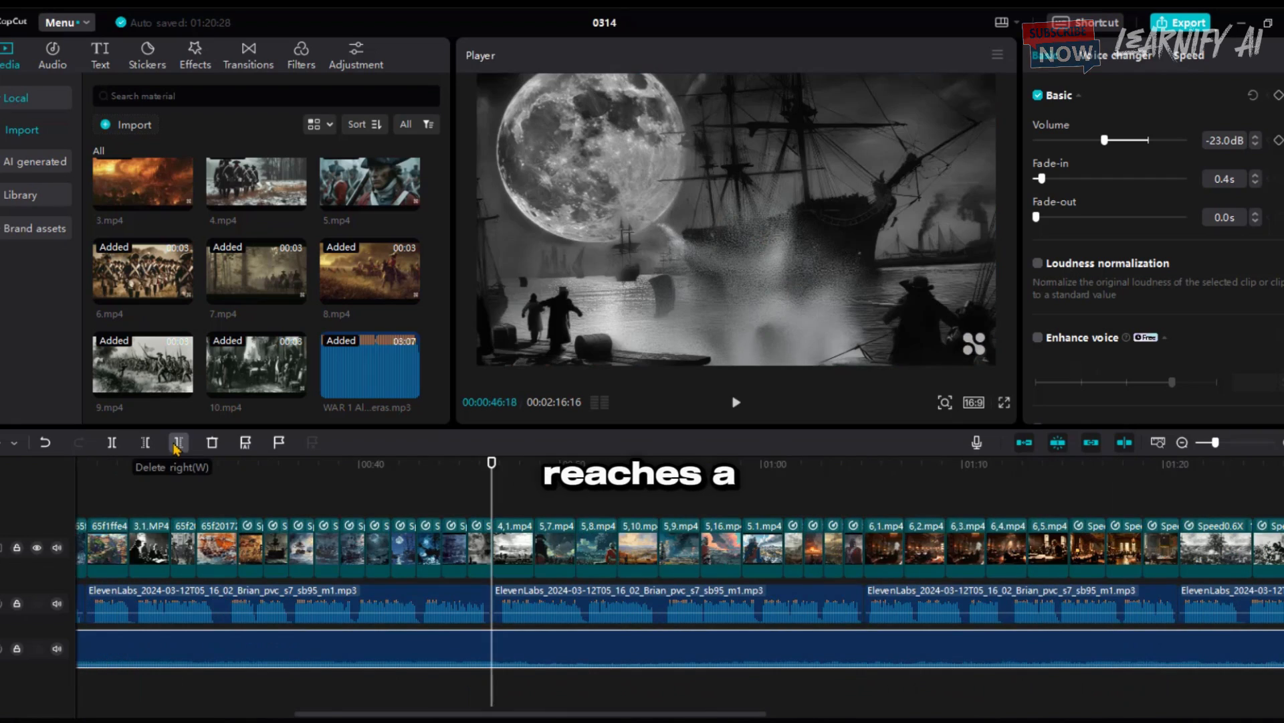
{"action": "left_click", "coordinate": [177, 444]}
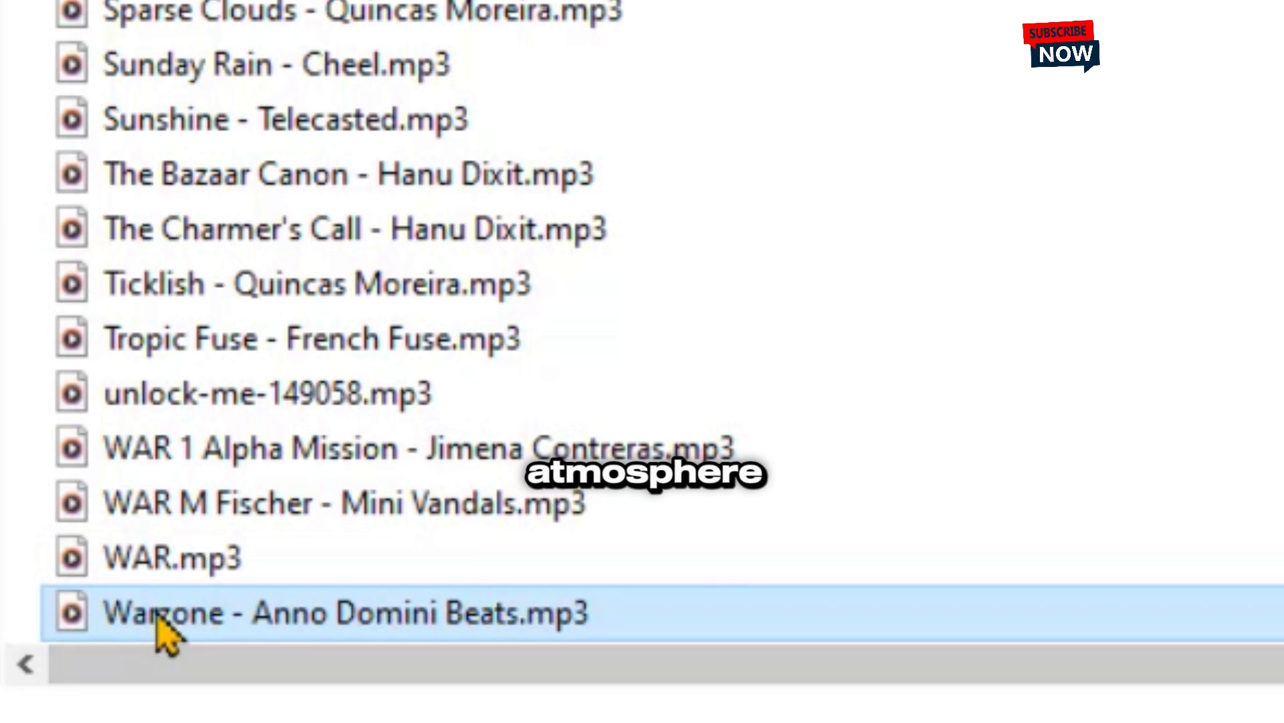
Step: Place the Warzone music file directly after the Alpha Mission music and lower its volume to -23.0 dB
{"action": "left_click_drag", "start_coordinate": [157, 614], "coordinate": [911, 525]}
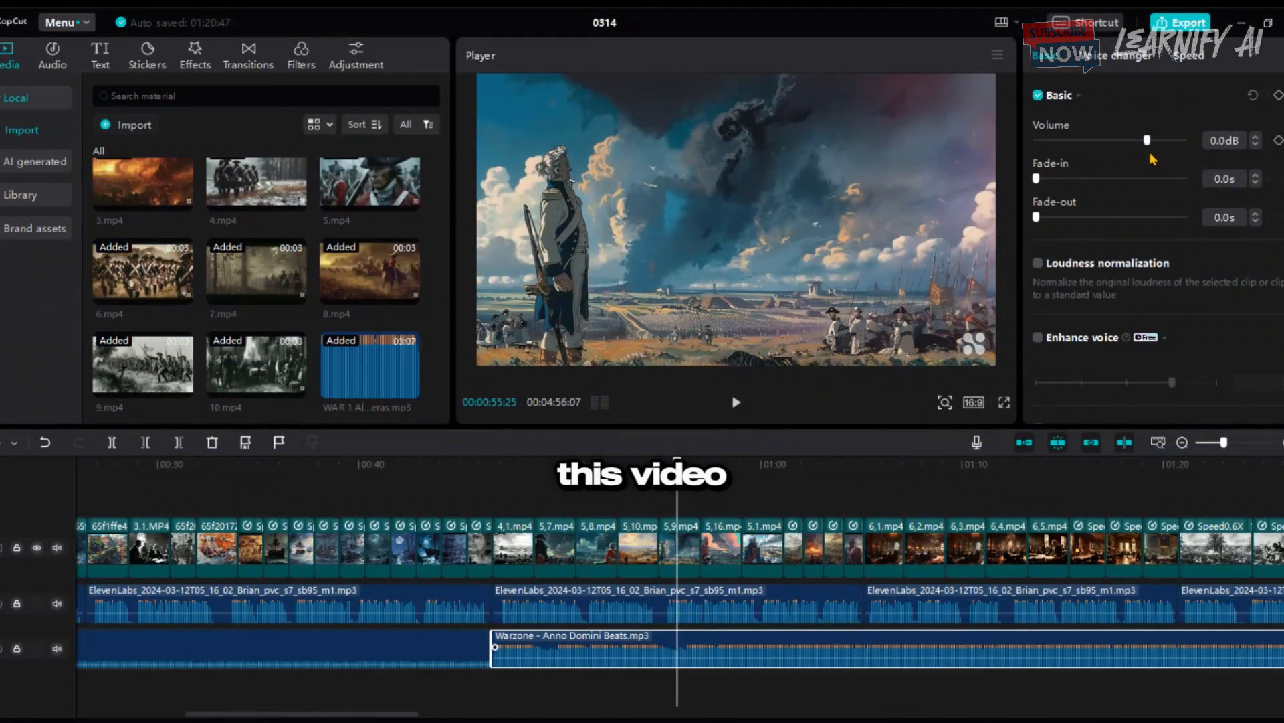
{"action": "left_click_drag", "start_coordinate": [1147, 140], "coordinate": [1103, 142]}
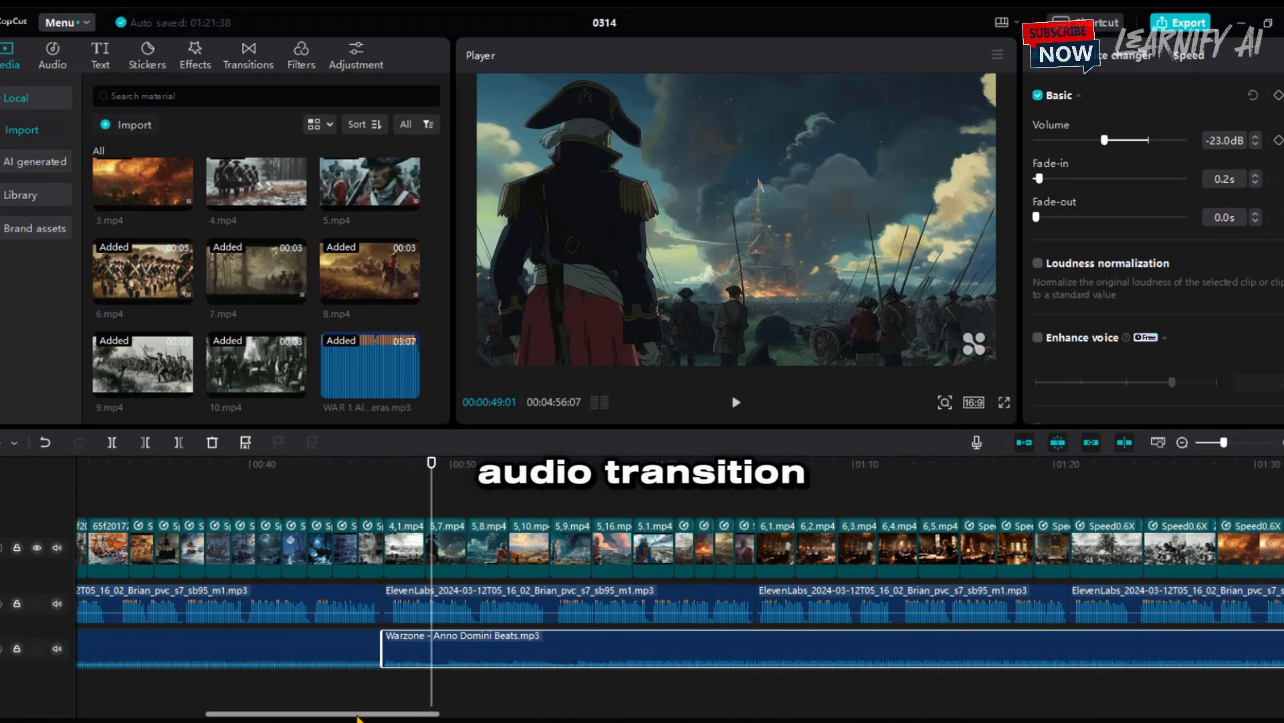
Step: Split the Warzone music at the end of the last video clip, 10.mp4, and delete the excess
{"action": "left_click_drag", "start_coordinate": [410, 715], "coordinate": [634, 717]}
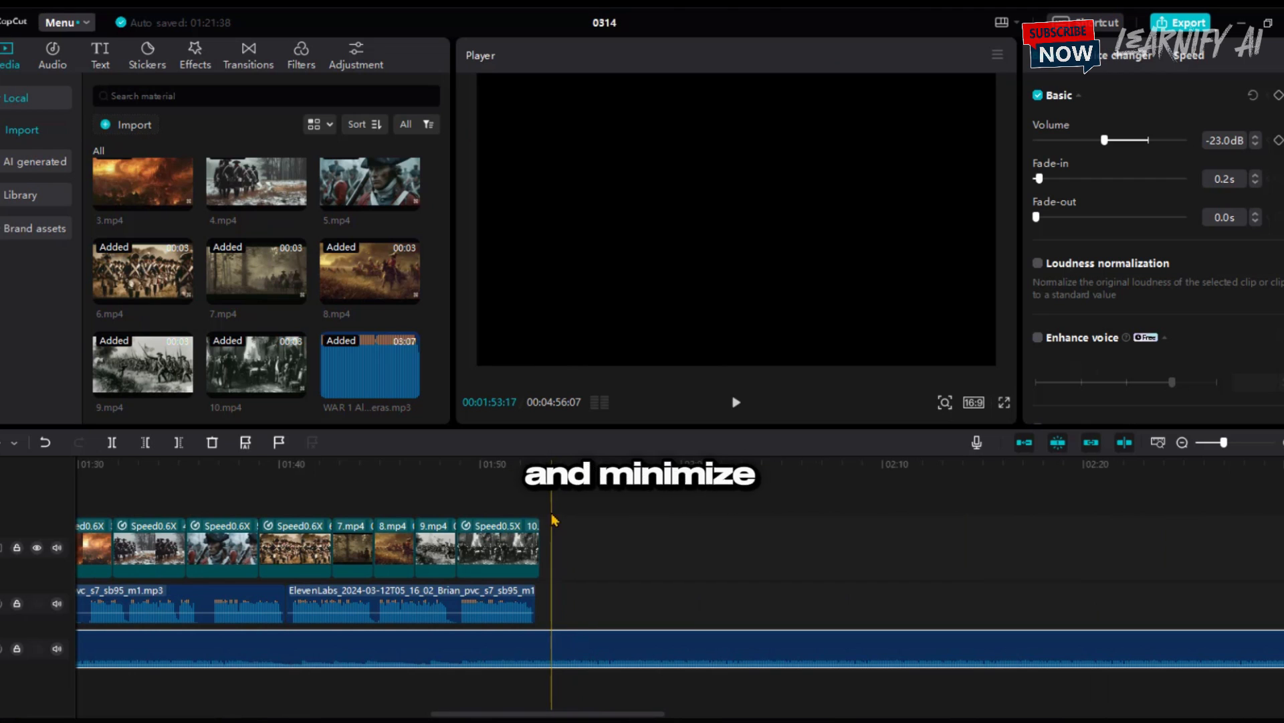
{"action": "left_click", "coordinate": [546, 510]}
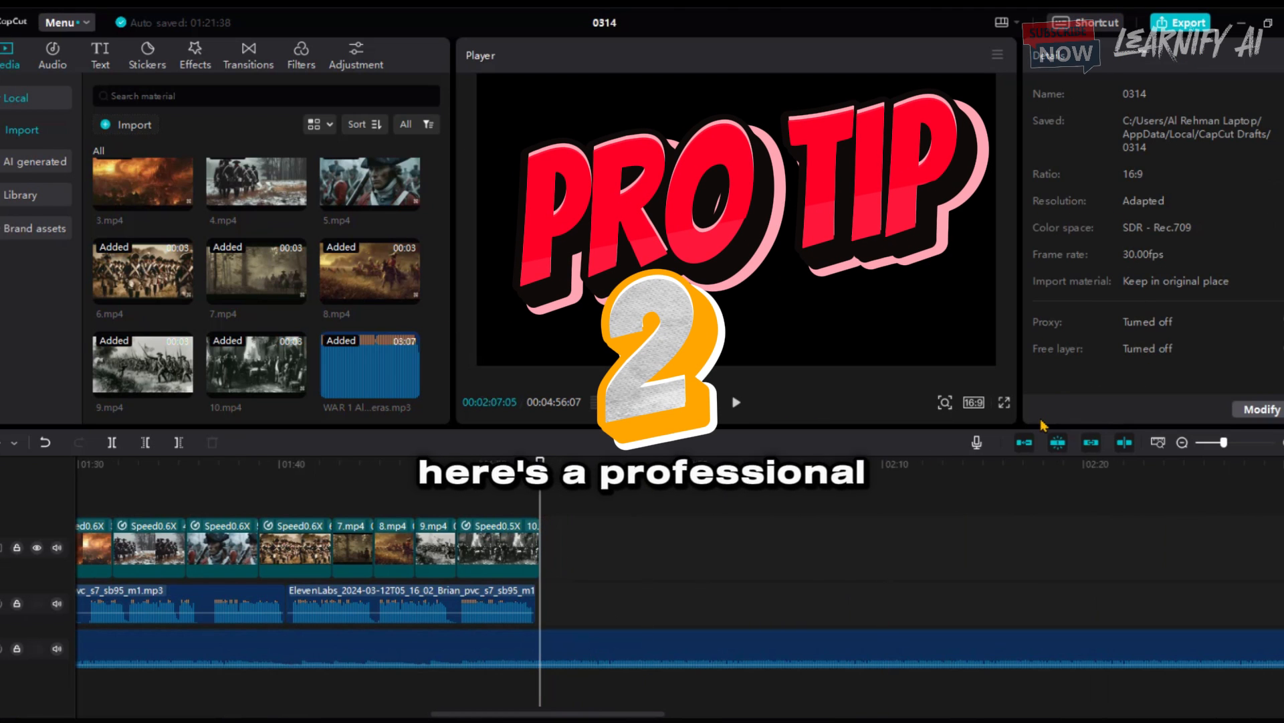
{"action": "left_click", "coordinate": [1245, 444]}
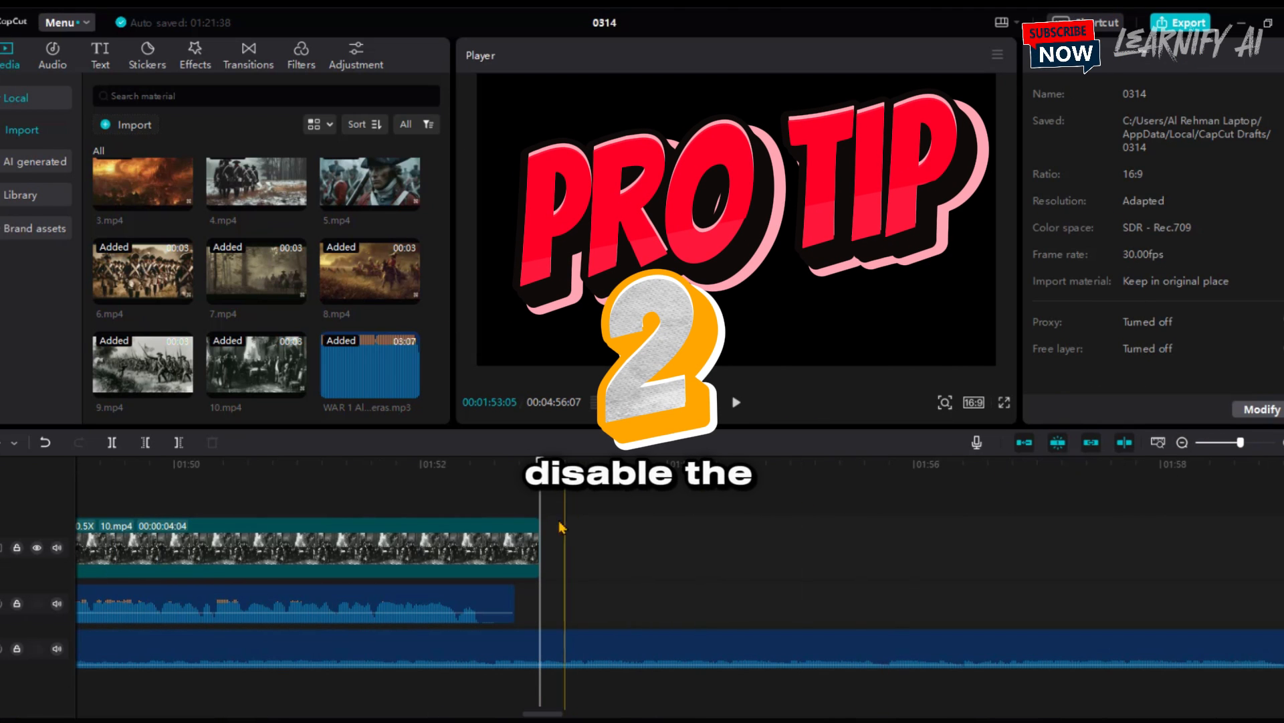
{"action": "left_click", "coordinate": [543, 645]}
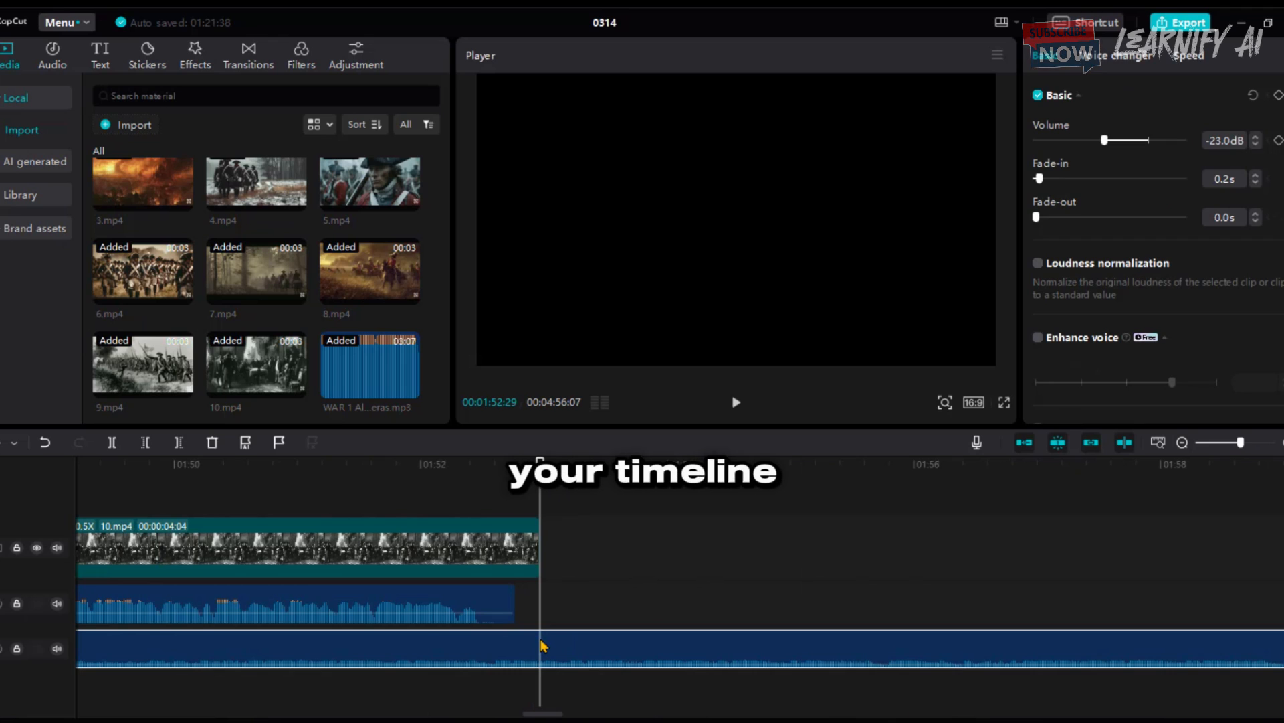
{"action": "key", "text": "ctrl+b"}
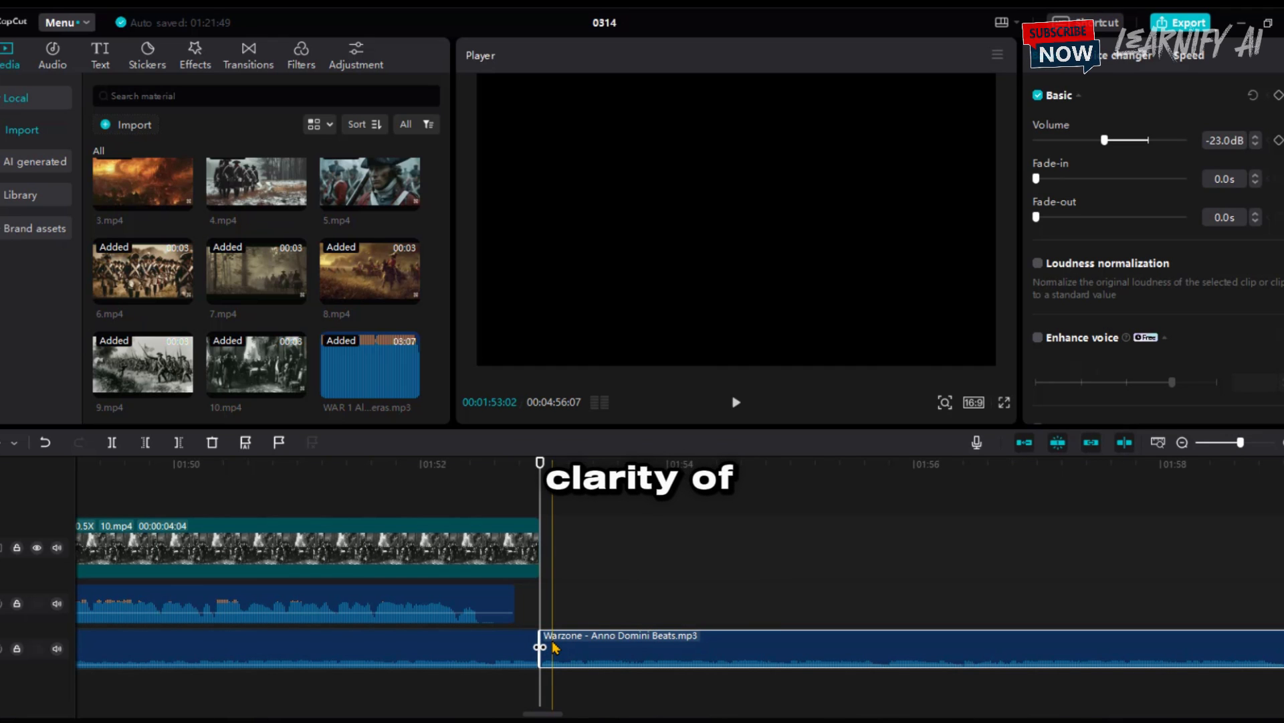
{"action": "key", "text": "Delete"}
Step: Give the remaining Warzone music a 0.3 s fade-out
{"action": "left_click", "coordinate": [826, 645]}
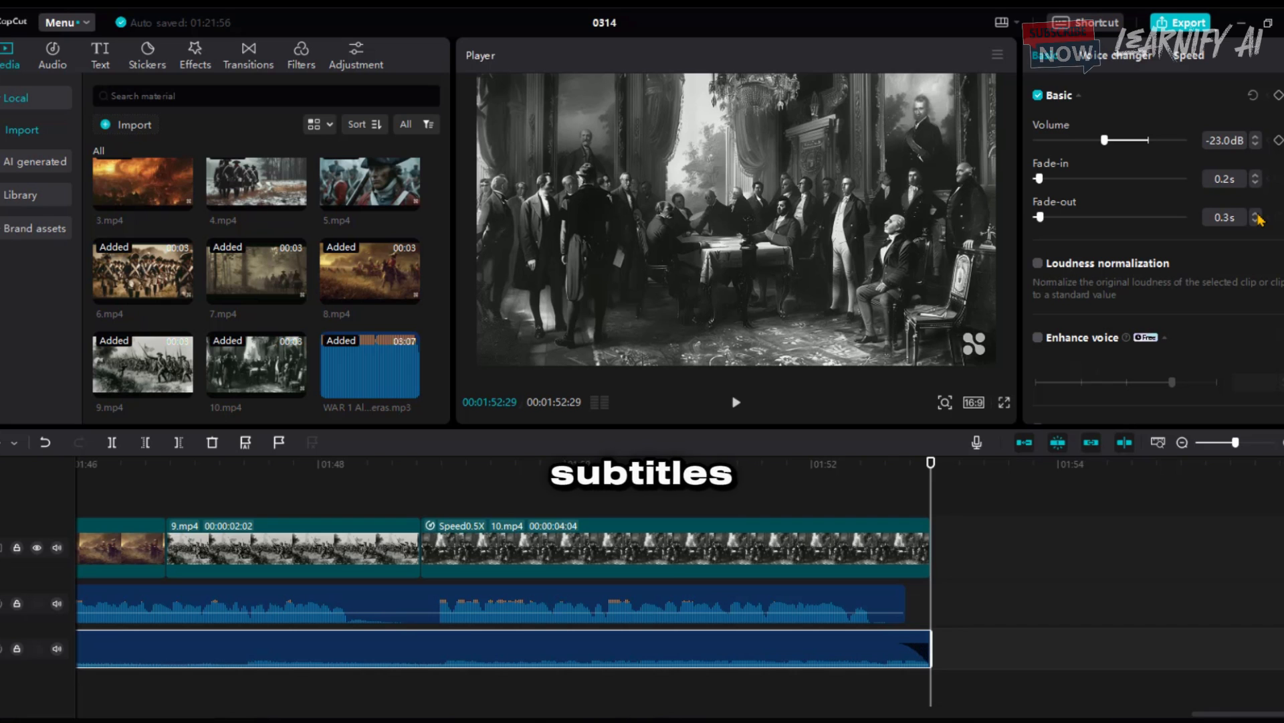
{"action": "left_click", "coordinate": [499, 495]}
{"action": "left_click", "coordinate": [771, 493]}
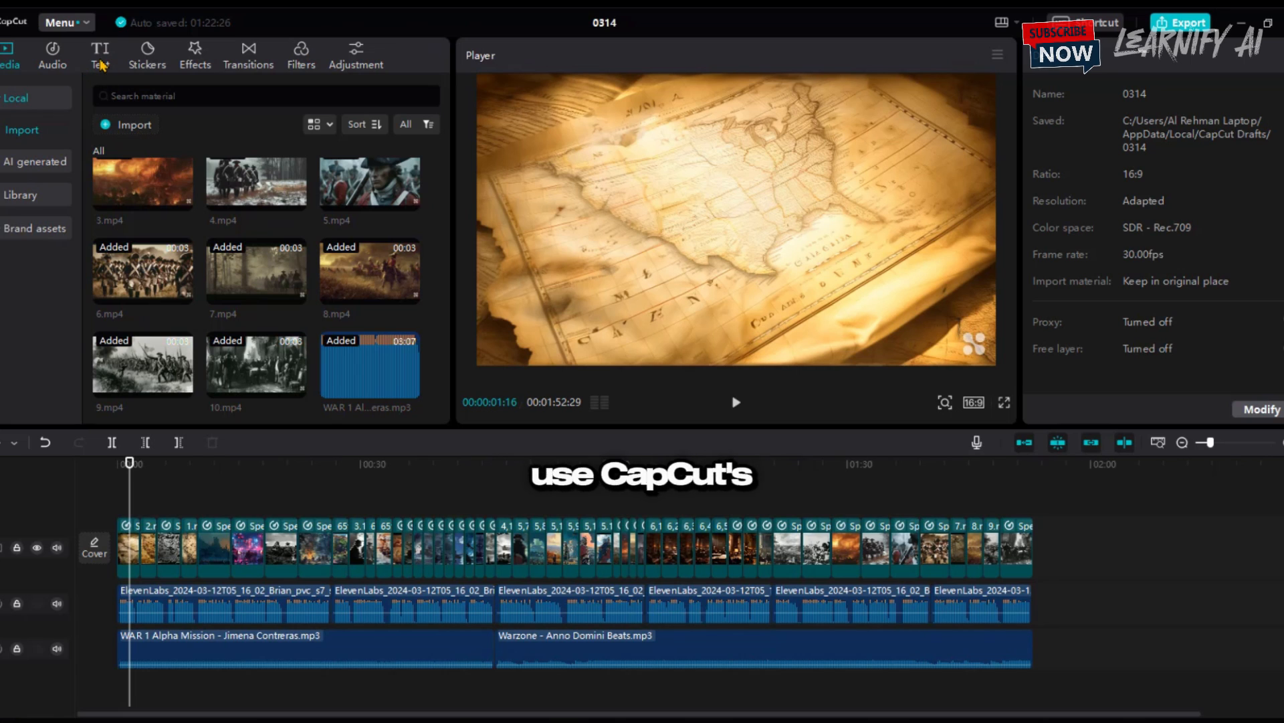
Step: Generate auto captions for the video with English as the spoken language
{"action": "left_click", "coordinate": [100, 60]}
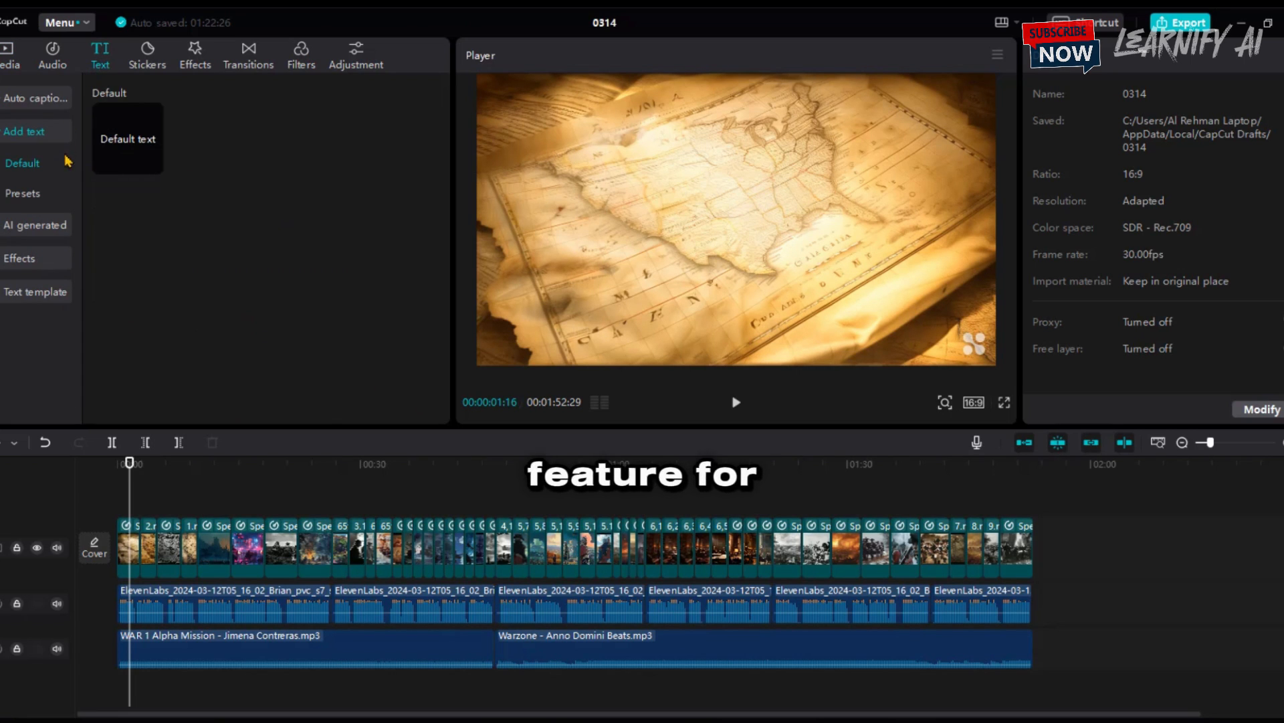
{"action": "left_click", "coordinate": [39, 100]}
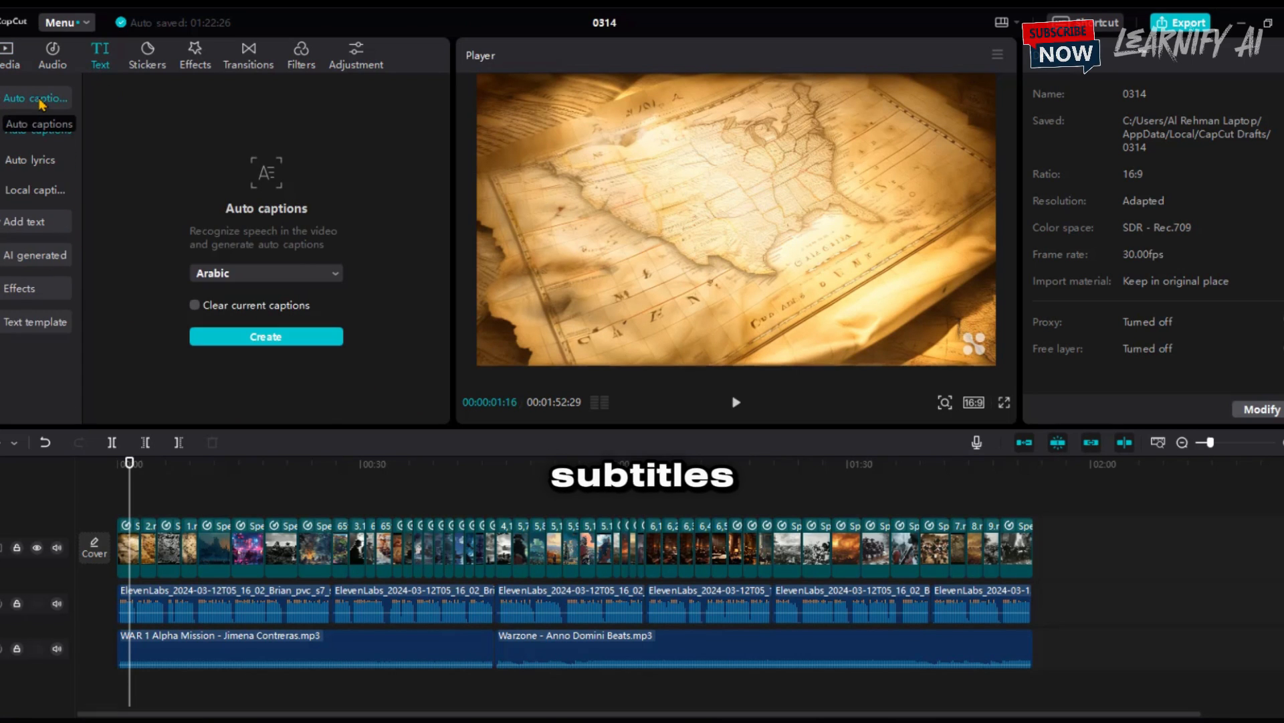
{"action": "left_click", "coordinate": [225, 281]}
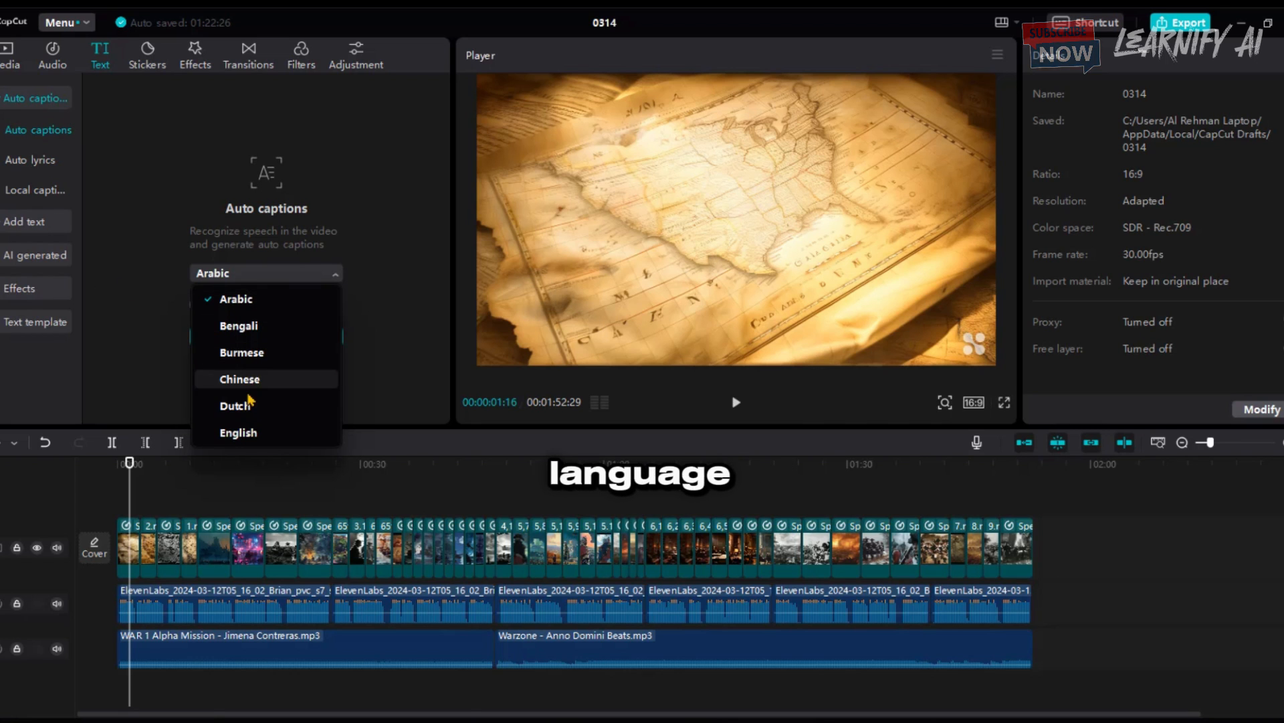
{"action": "left_click", "coordinate": [251, 436]}
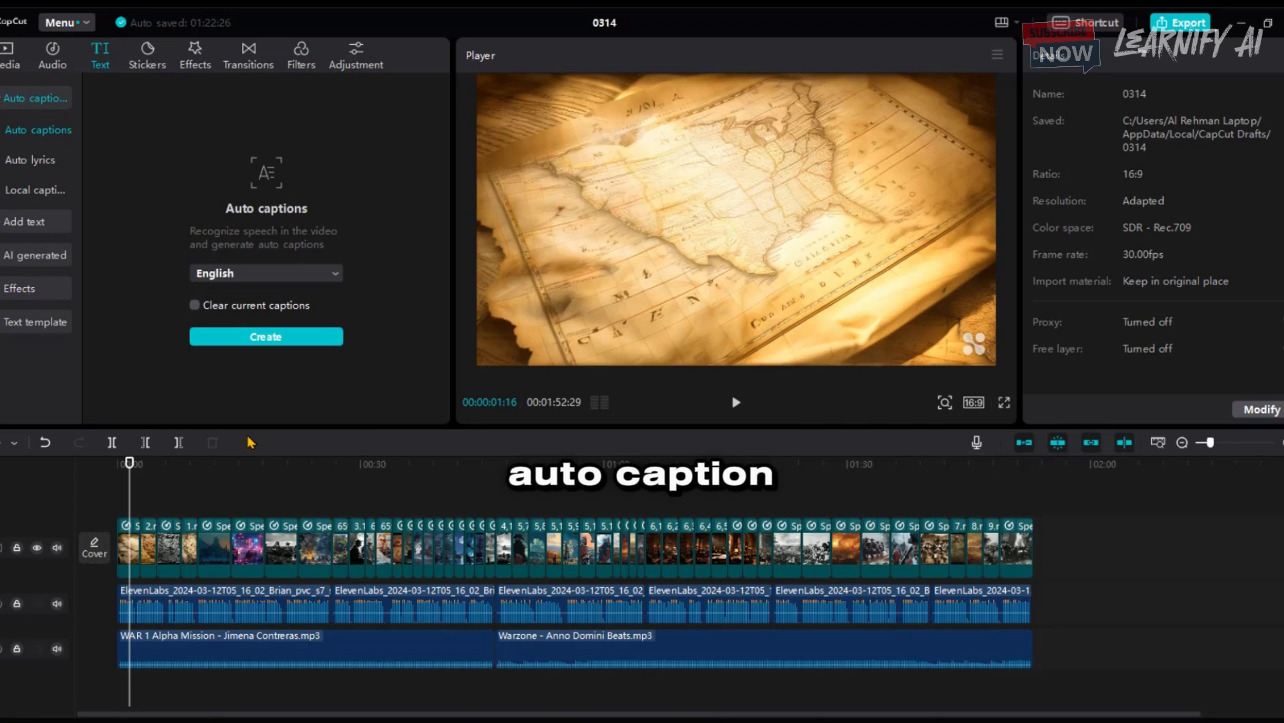
{"action": "left_click", "coordinate": [226, 337]}
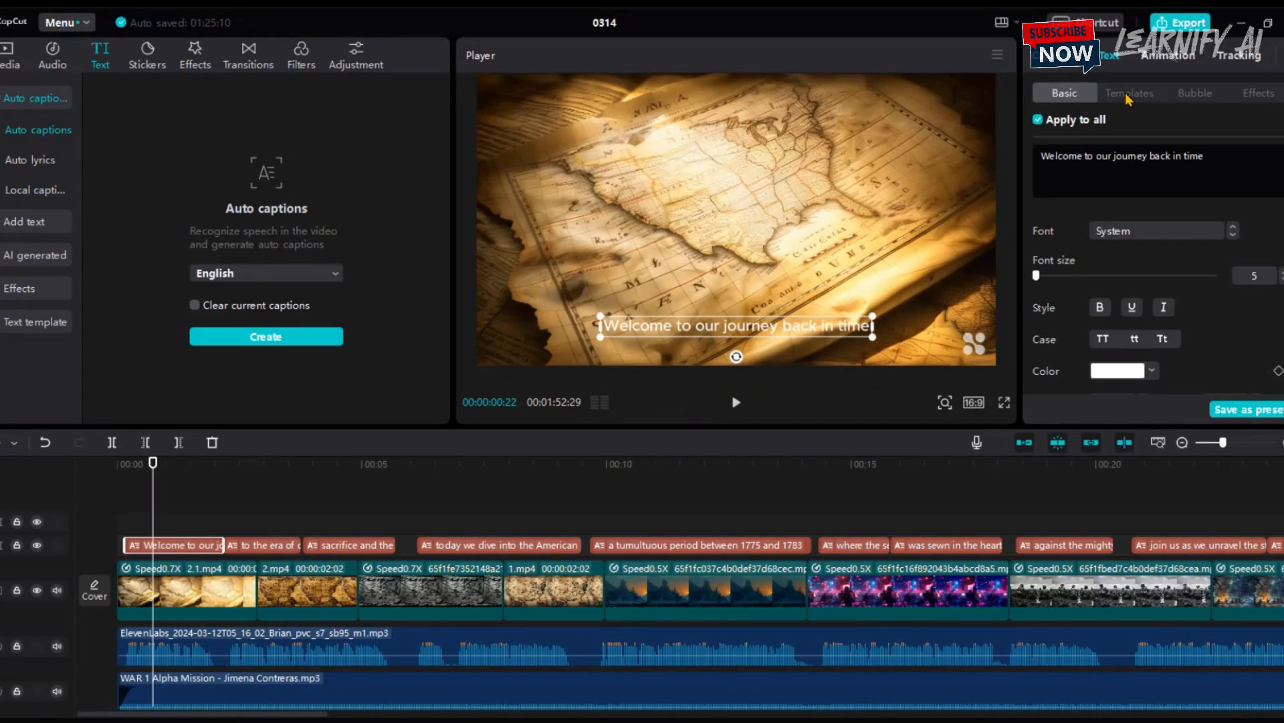
Step: Style all captions with the wide bold white "brown fox" text template, orange text color and a stroke, and move them higher in the frame
{"action": "left_click", "coordinate": [1129, 93]}
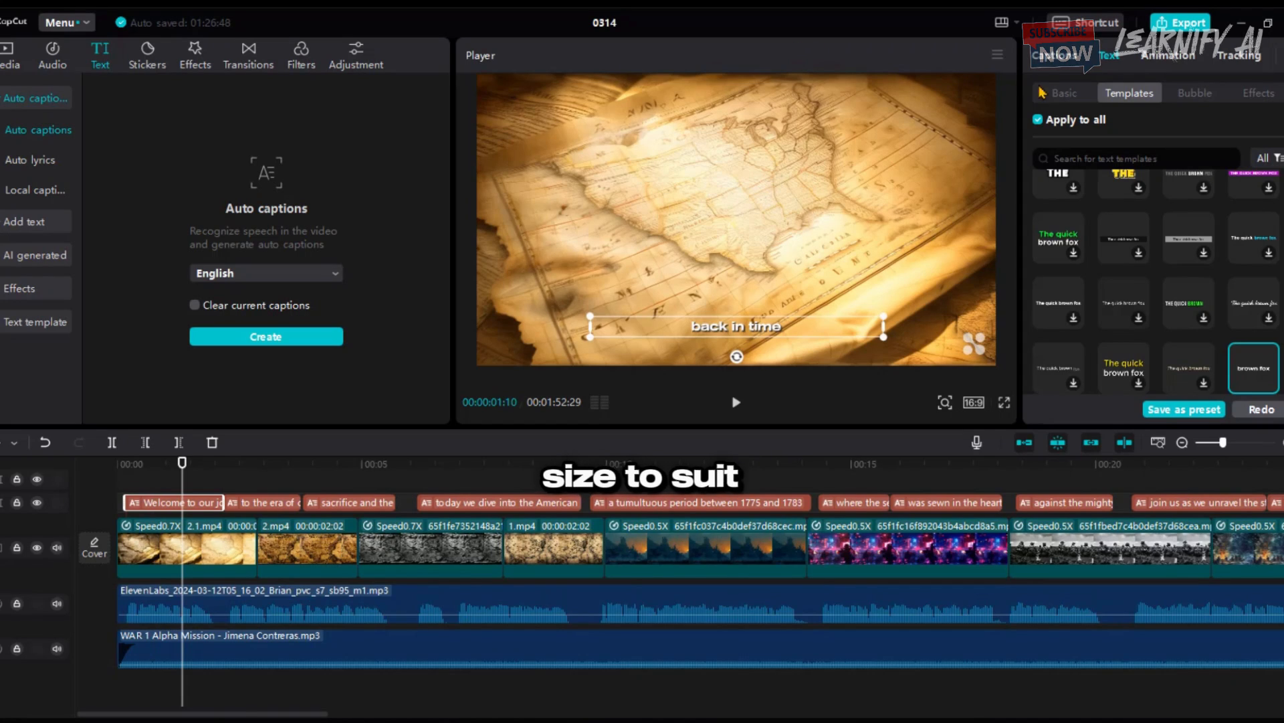
{"action": "left_click", "coordinate": [1058, 96]}
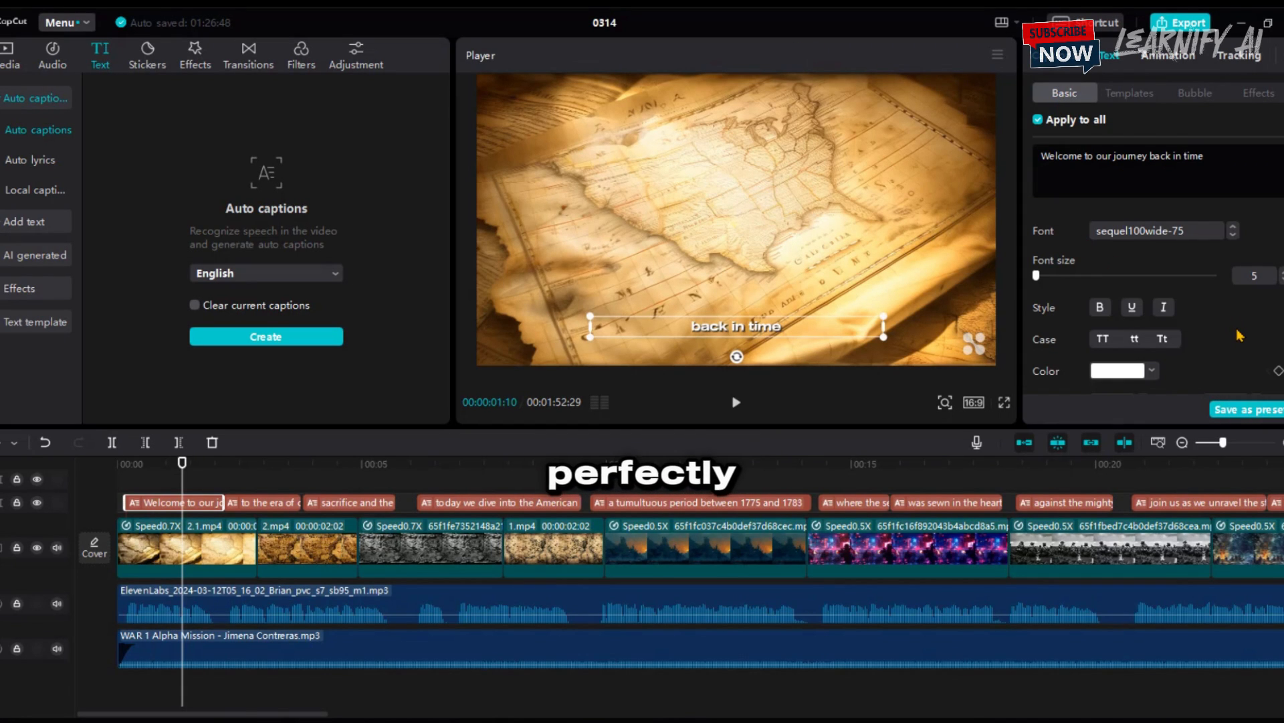
{"action": "scroll", "coordinate": [1240, 335], "scroll_direction": "down", "scroll_amount": 3}
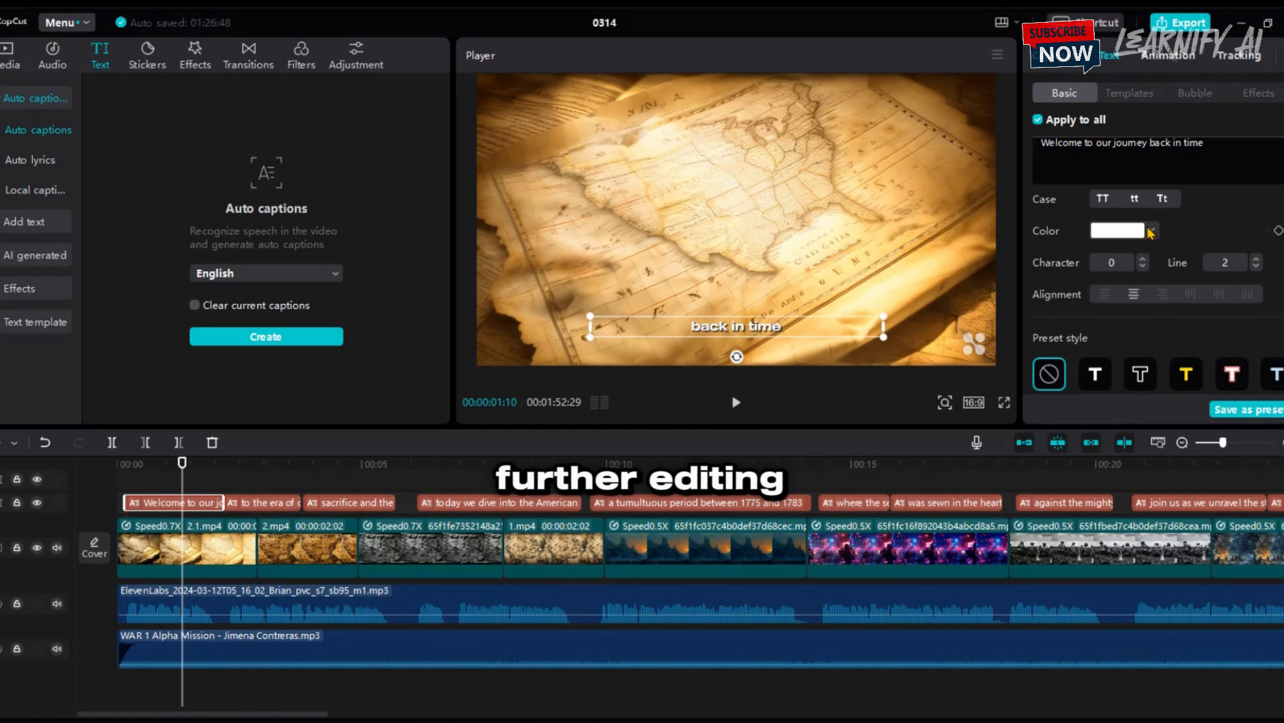
{"action": "left_click", "coordinate": [1151, 232]}
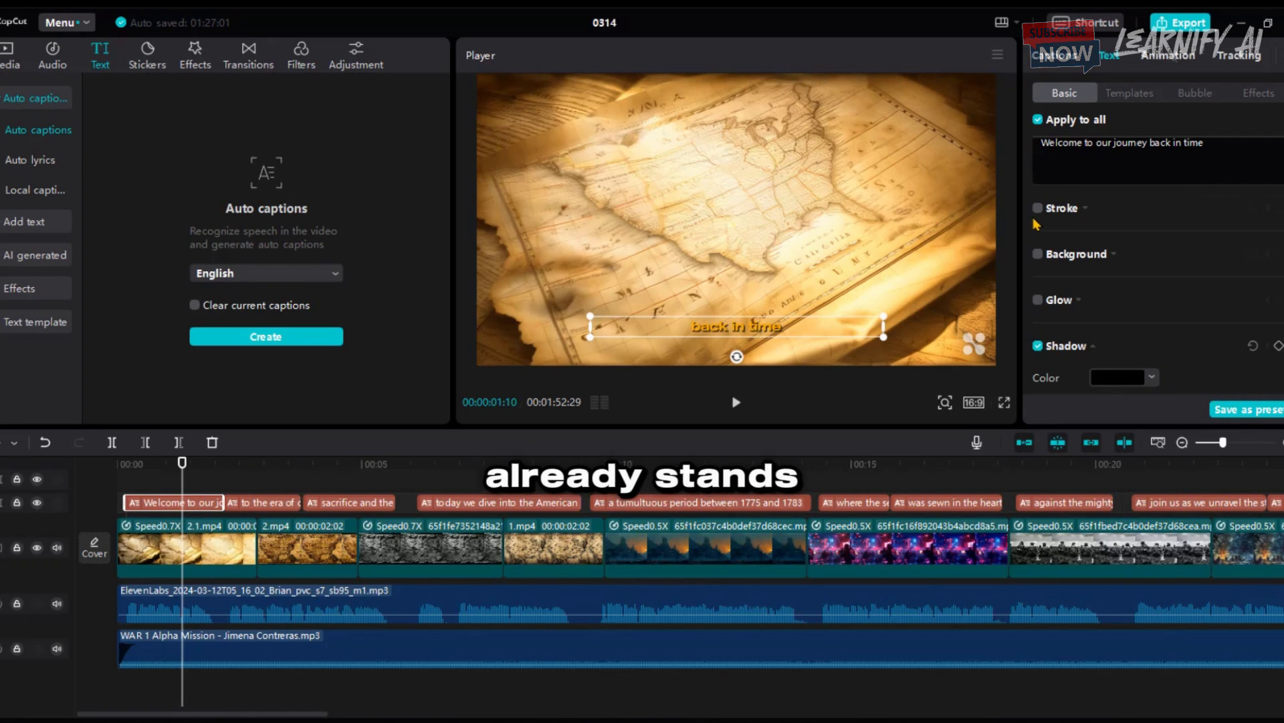
{"action": "left_click", "coordinate": [1039, 208]}
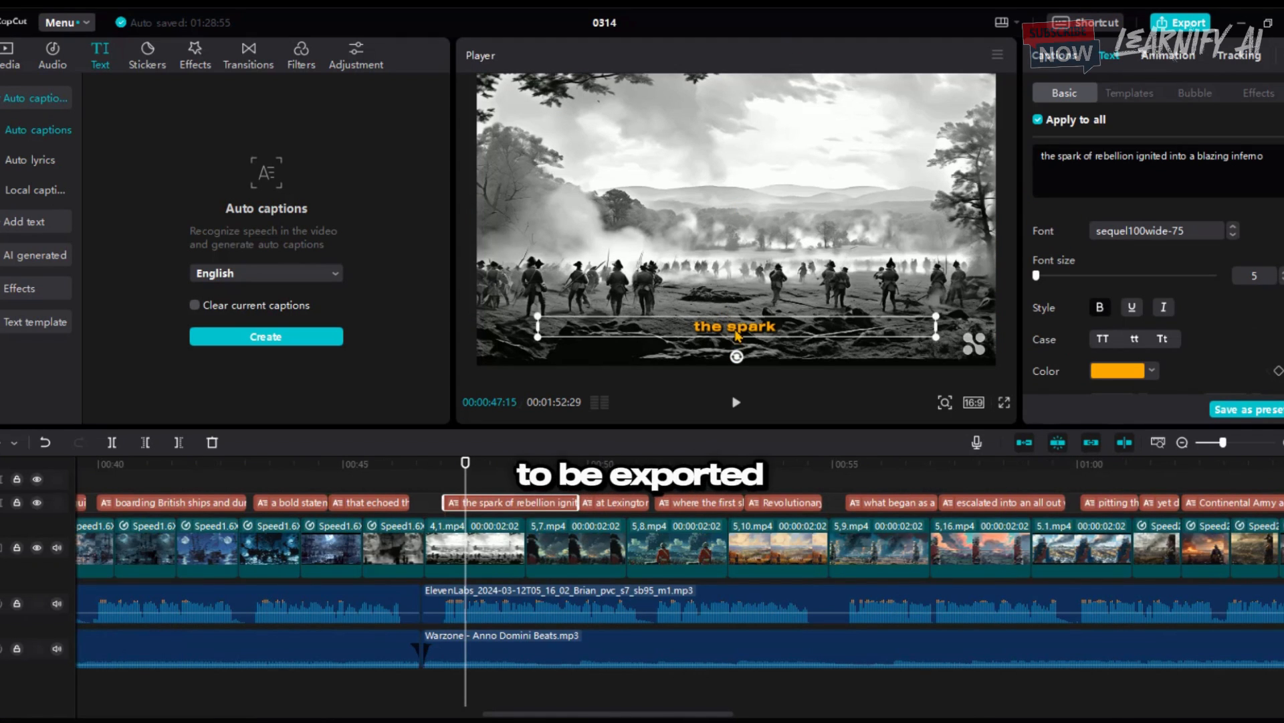
{"action": "left_click_drag", "start_coordinate": [737, 334], "coordinate": [737, 300]}
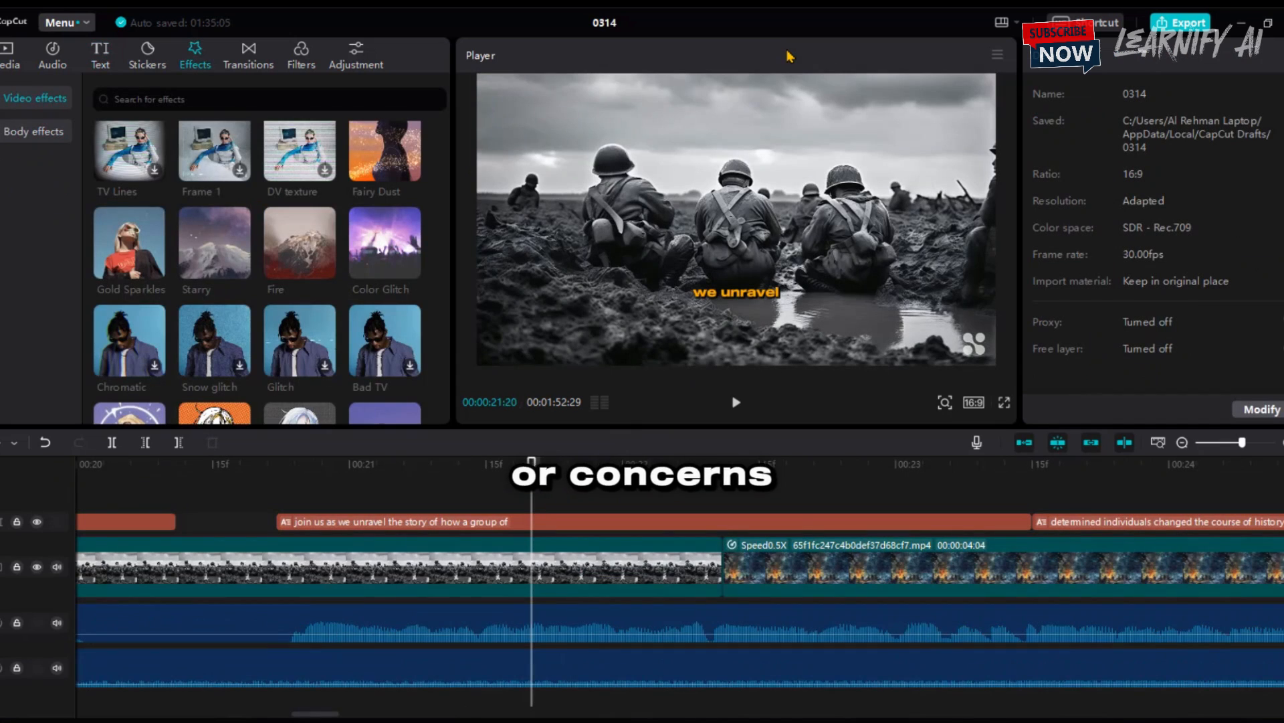
Step: Export the finished video as mp4 with the resolution set to 2K
{"action": "left_click", "coordinate": [1175, 22]}
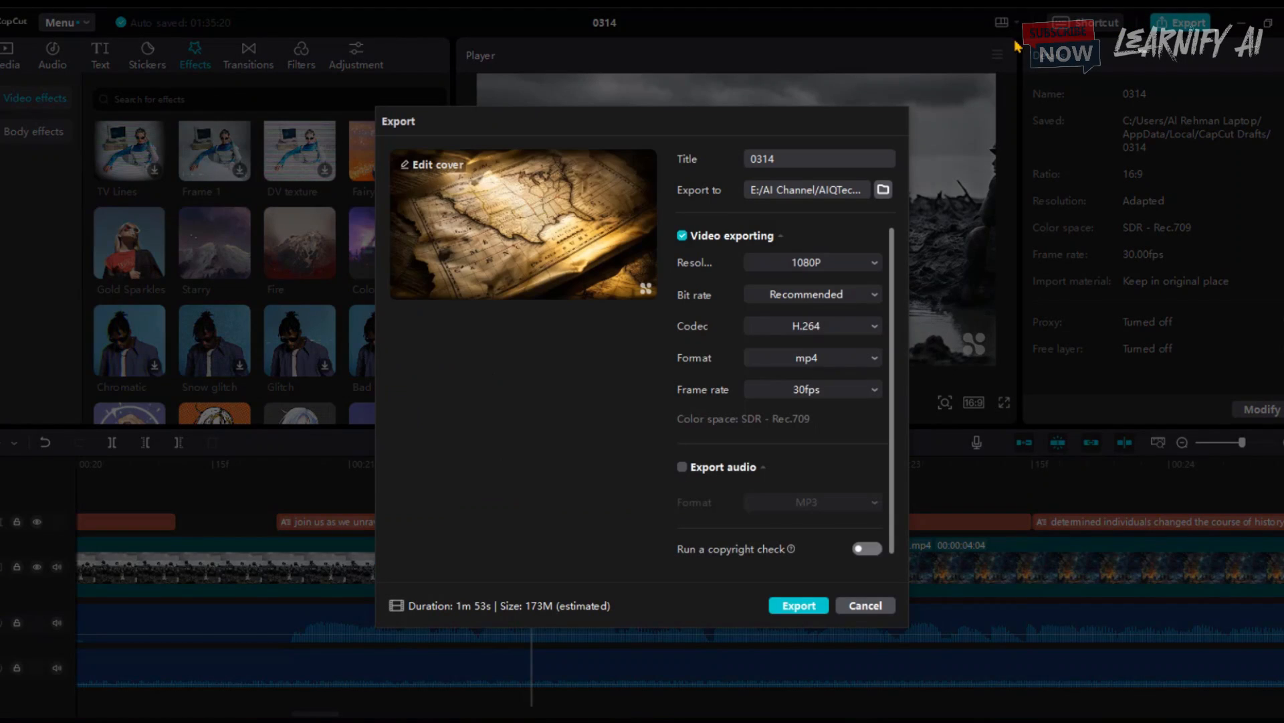
{"action": "left_click", "coordinate": [804, 268]}
{"action": "left_click", "coordinate": [778, 372]}
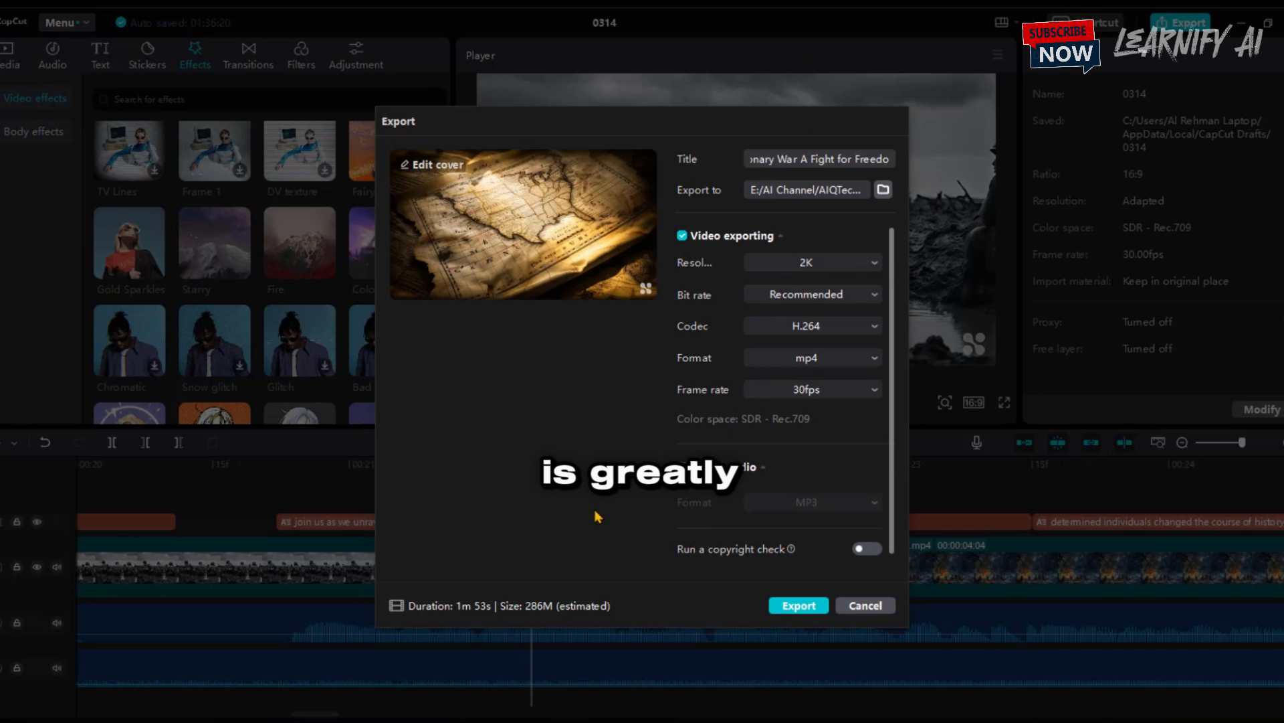
{"action": "left_click", "coordinate": [801, 606]}
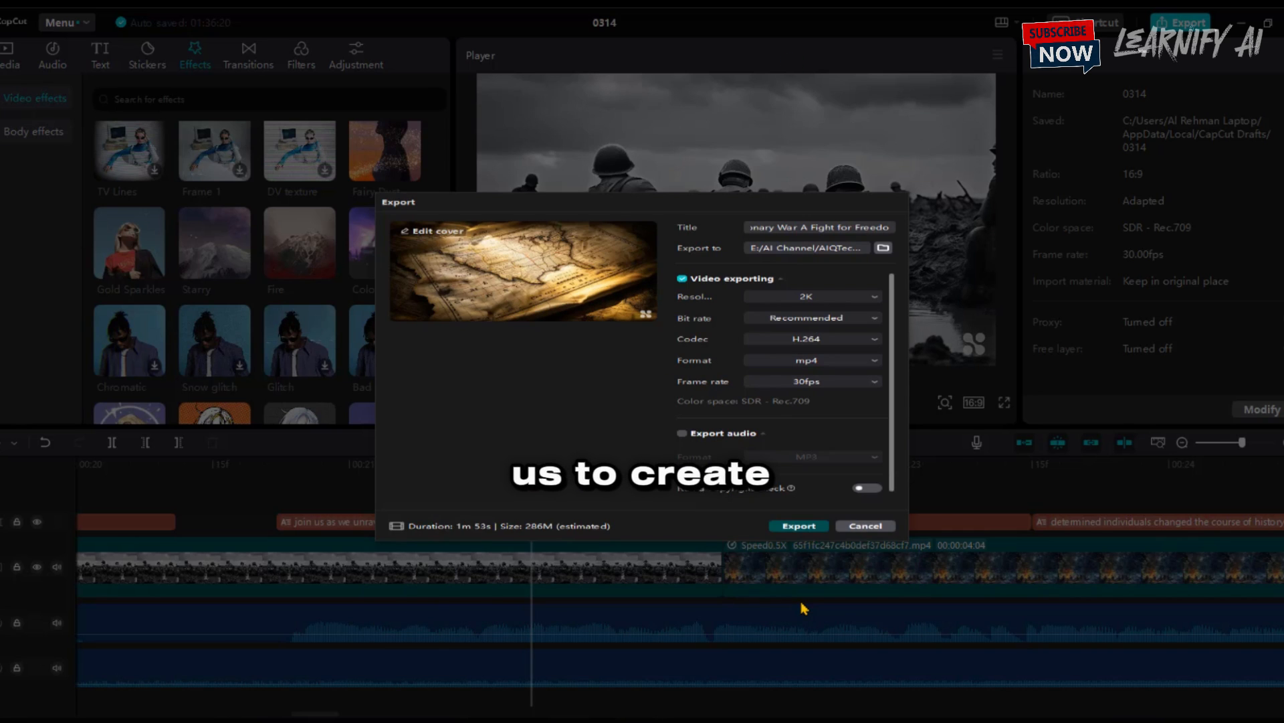